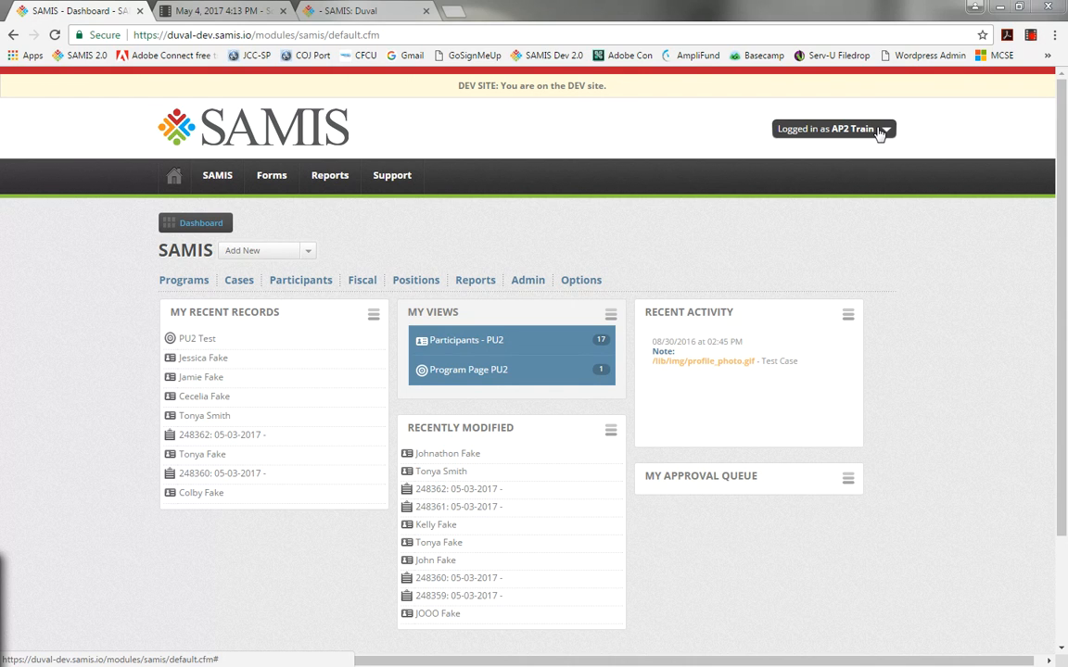
Open the recently viewed PU2 Test program record.
{"action": "left_click", "coordinate": [178, 283]}
{"action": "mouse_move", "coordinate": [186, 314]}
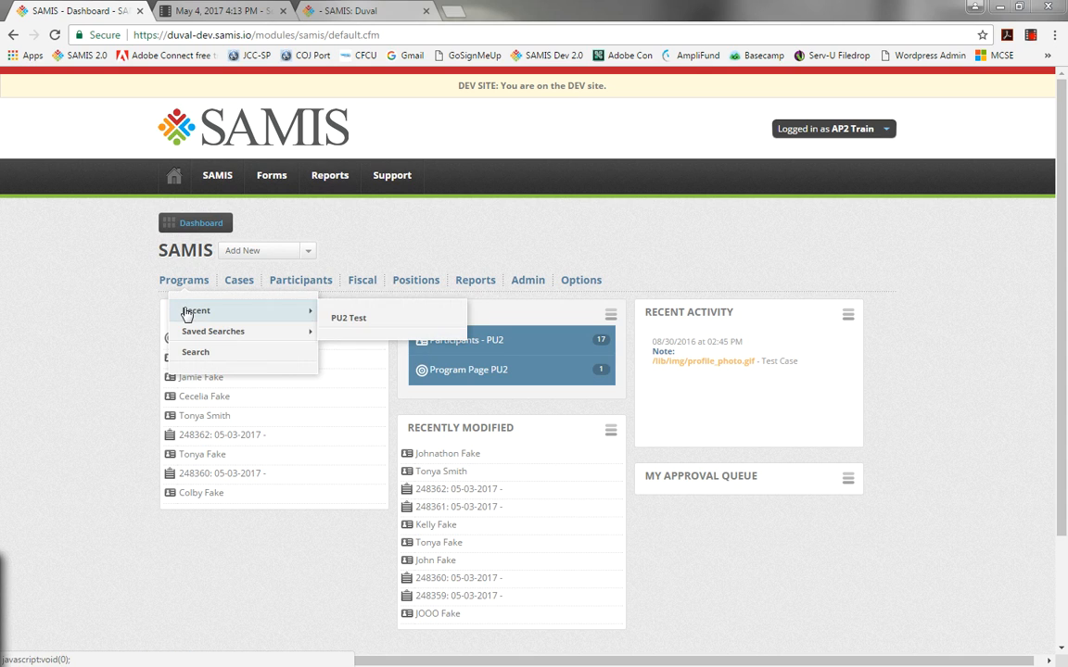
{"action": "left_click", "coordinate": [341, 318]}
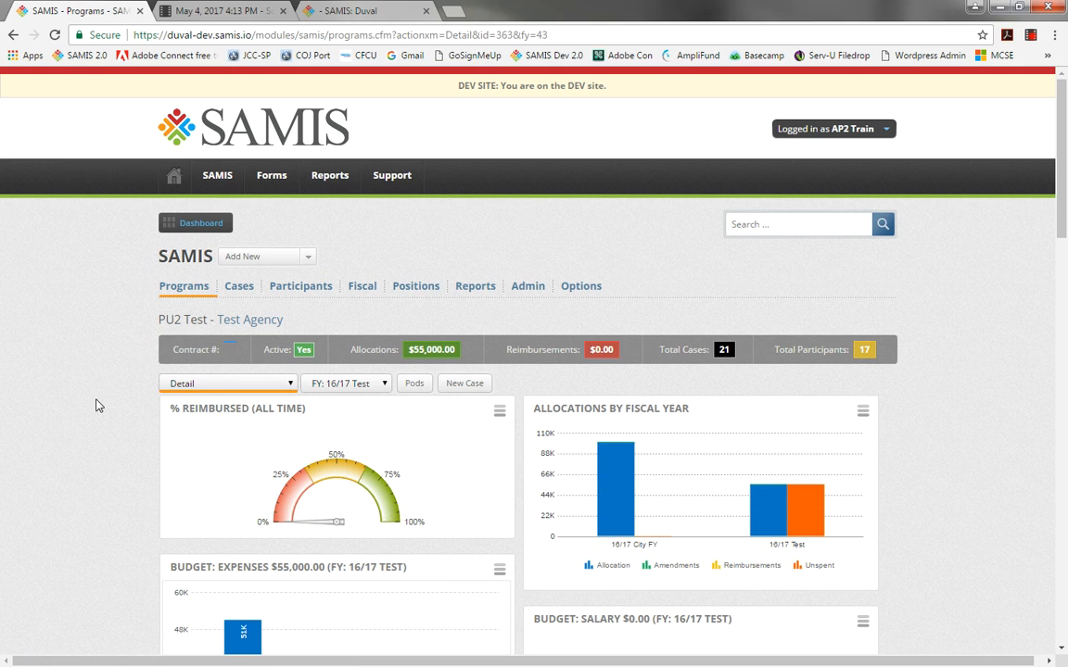
Open the Program Unit Of Service Activity report from the PUOS reports.
{"action": "mouse_move", "coordinate": [411, 349]}
{"action": "left_click_drag", "start_coordinate": [1061, 226], "coordinate": [1053, 202]}
{"action": "left_click", "coordinate": [462, 293]}
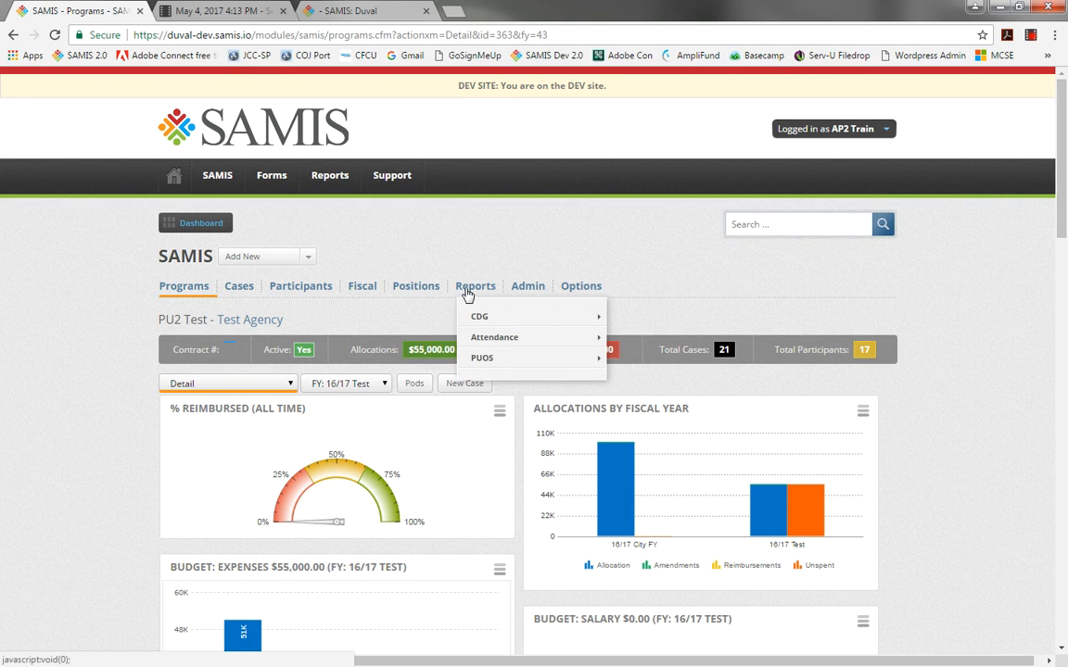
{"action": "mouse_move", "coordinate": [489, 363]}
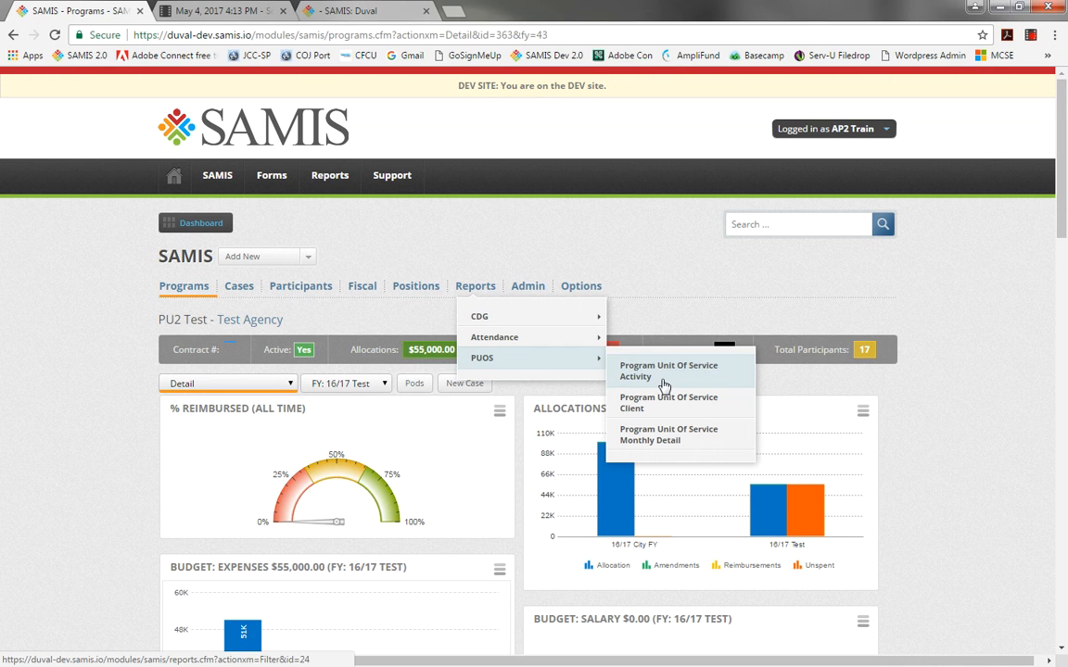
{"action": "left_click", "coordinate": [664, 385]}
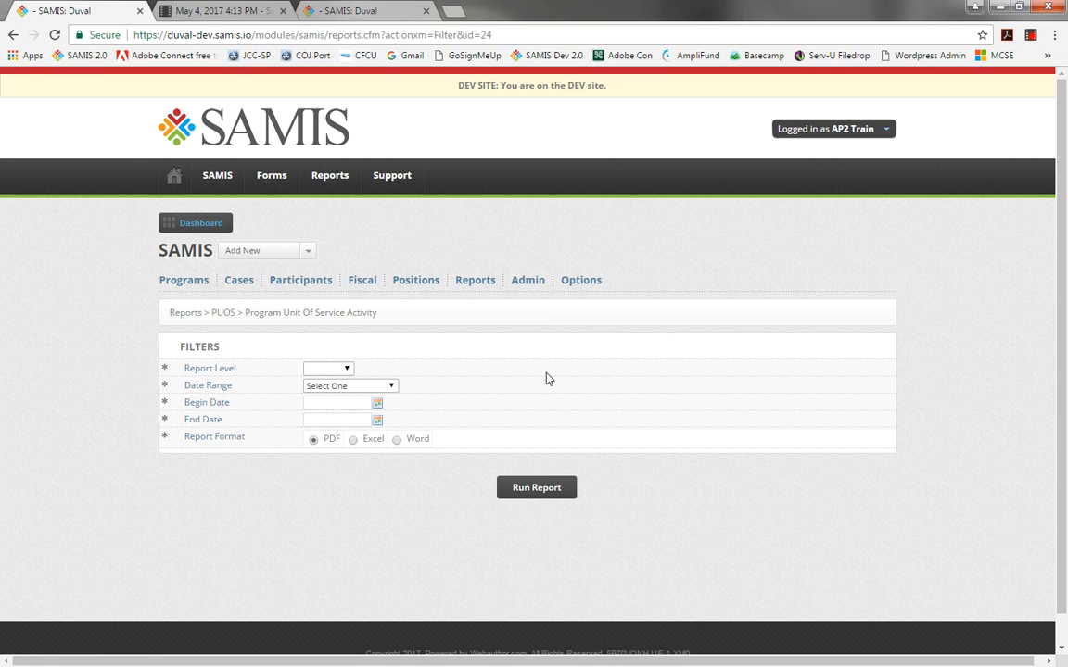
Set the report level to Program and the date range to 16/17 Test.
{"action": "left_click", "coordinate": [347, 370]}
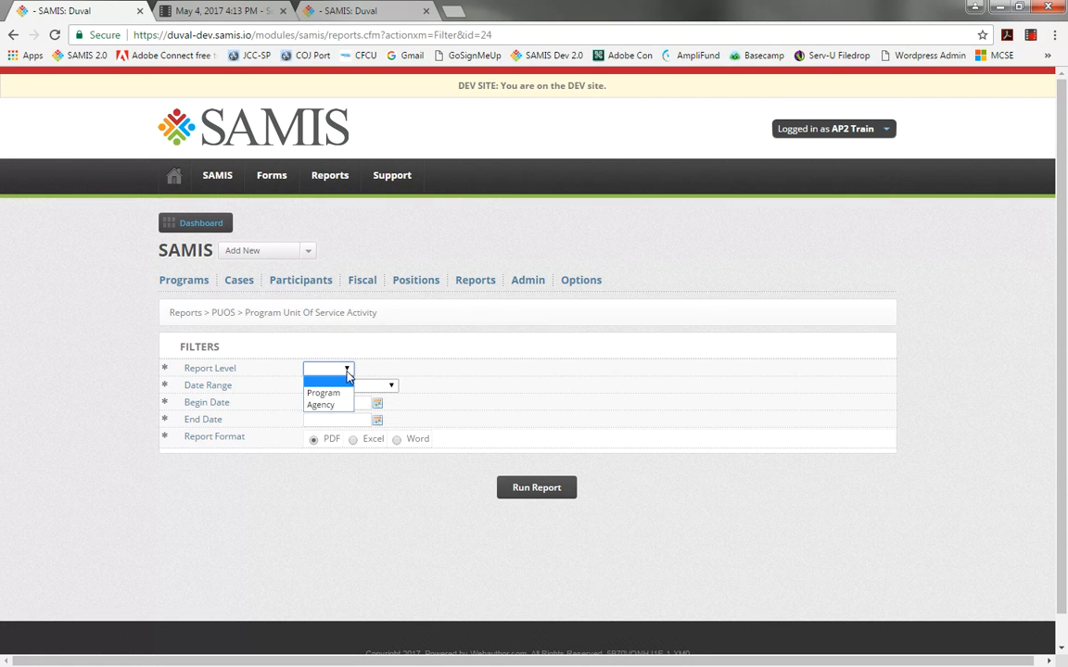
{"action": "left_click", "coordinate": [326, 393]}
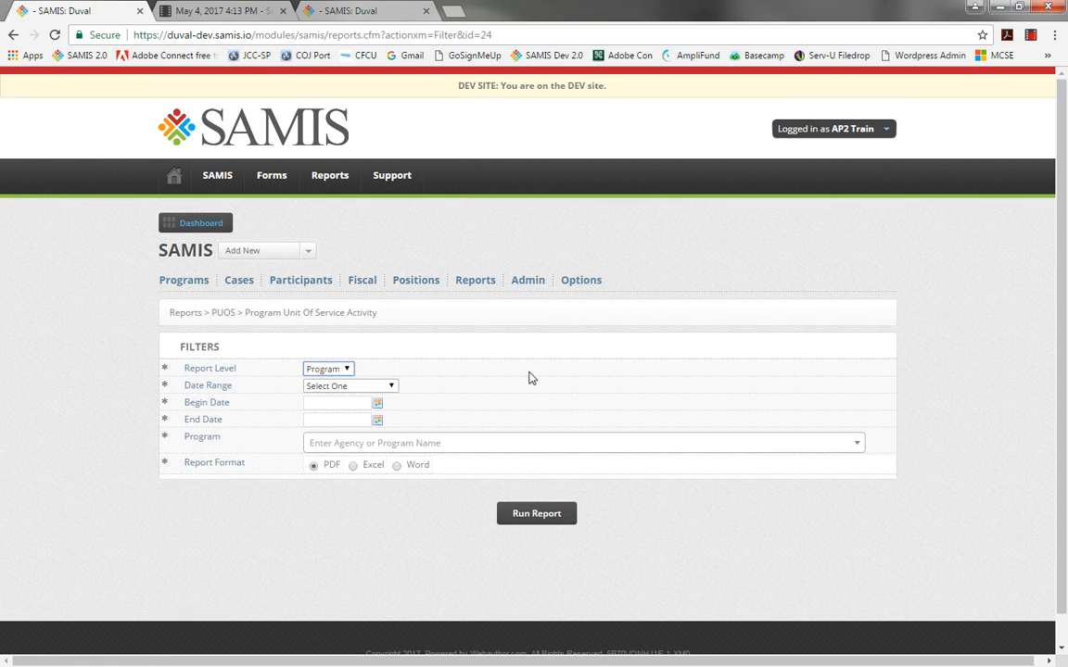
{"action": "left_click", "coordinate": [390, 388]}
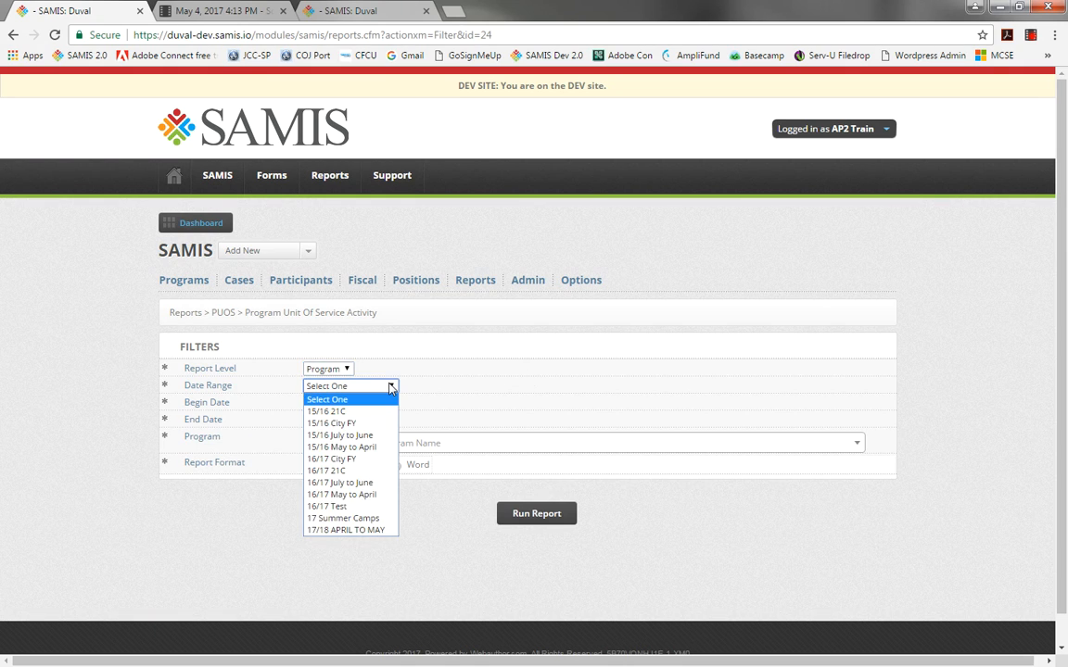
{"action": "left_click", "coordinate": [392, 507]}
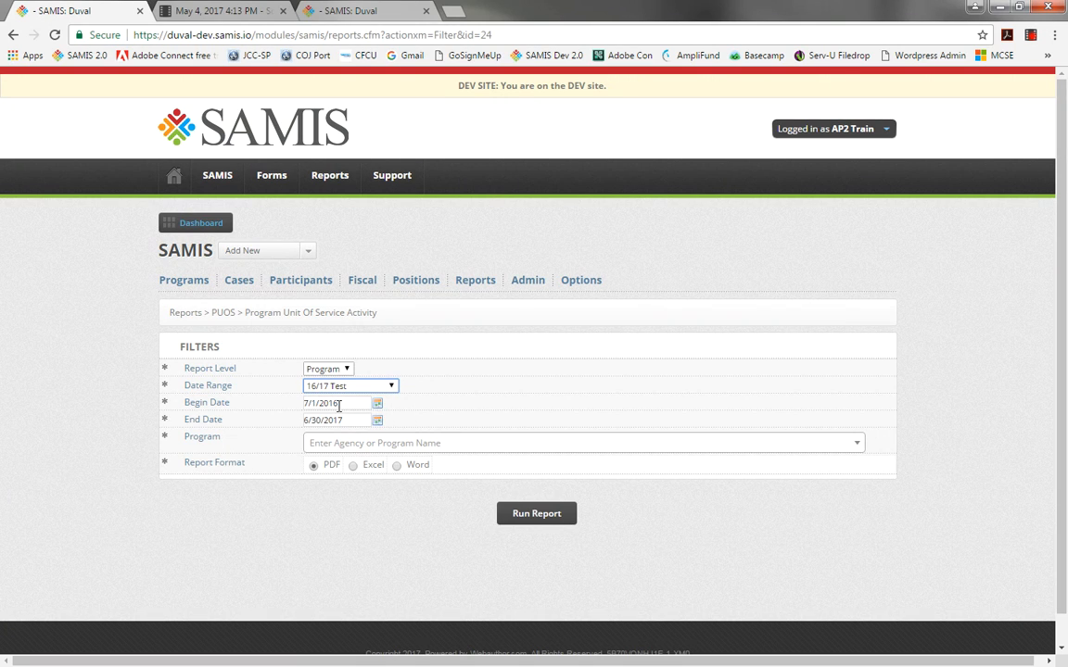
Enter a begin date of 06/12/2017 and an end date of 07/28/2017.
{"action": "left_click_drag", "start_coordinate": [346, 404], "coordinate": [282, 404]}
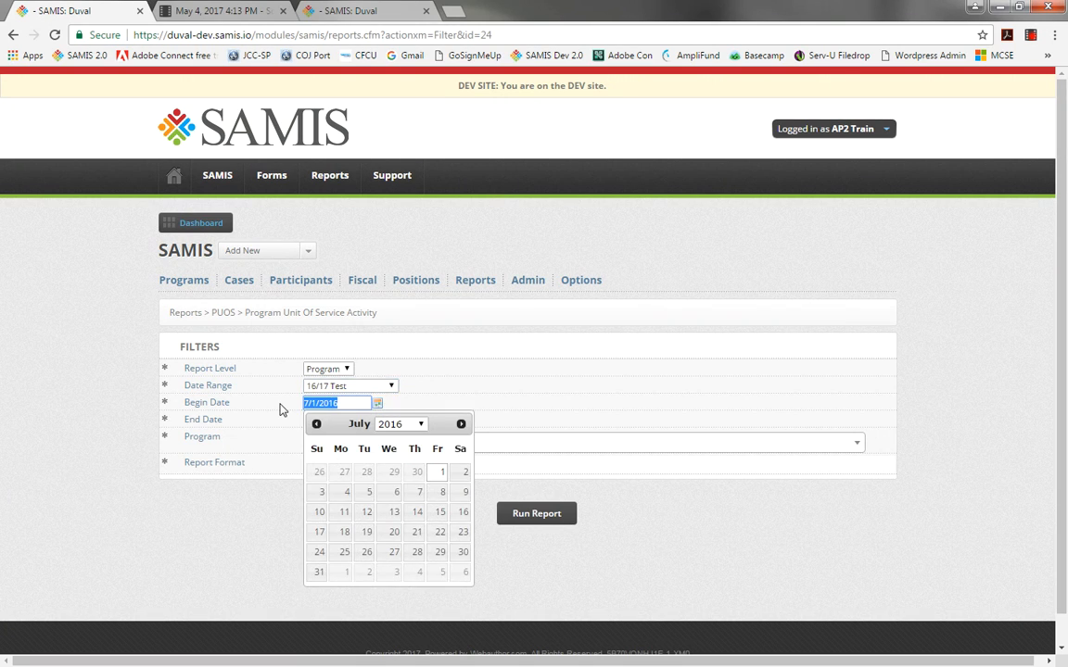
{"action": "type", "text": "06/12/2017"}
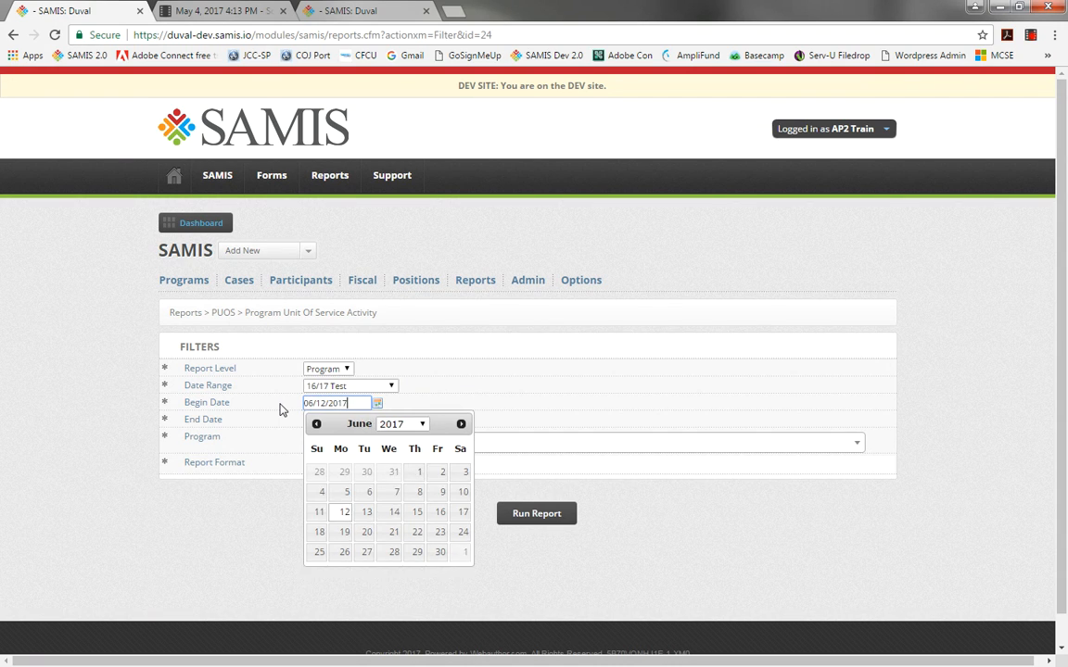
{"action": "key", "text": "Tab"}
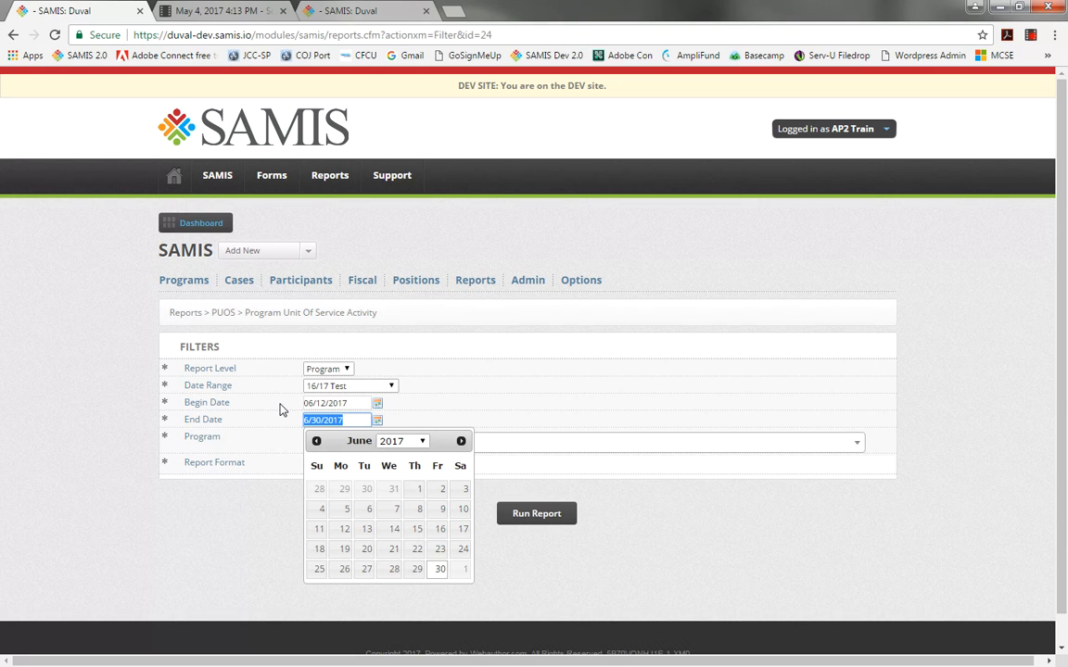
{"action": "type", "text": "07/28/2017"}
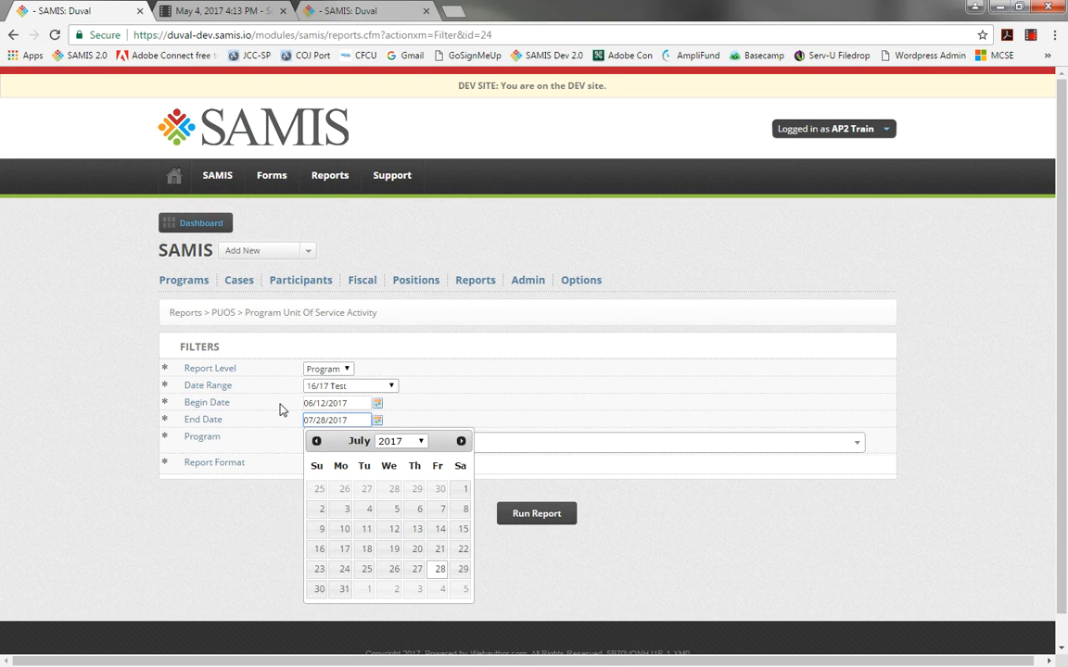
Set the begin date to 04/01/2017.
{"action": "left_click", "coordinate": [352, 403]}
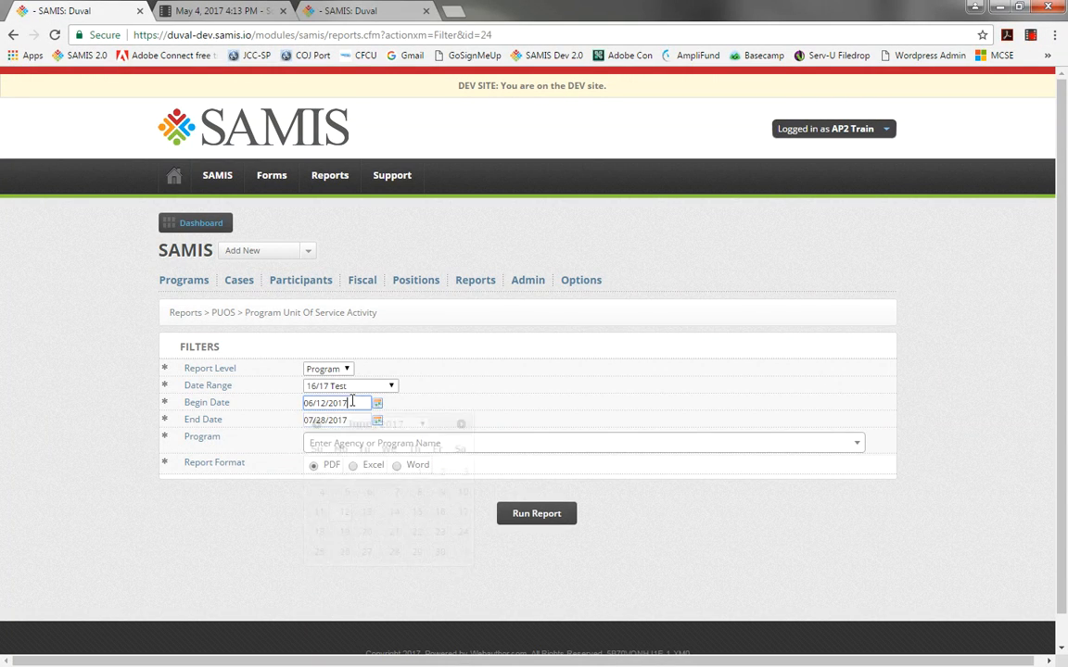
{"action": "left_click_drag", "start_coordinate": [353, 403], "coordinate": [279, 414]}
{"action": "type", "text": "04/"}
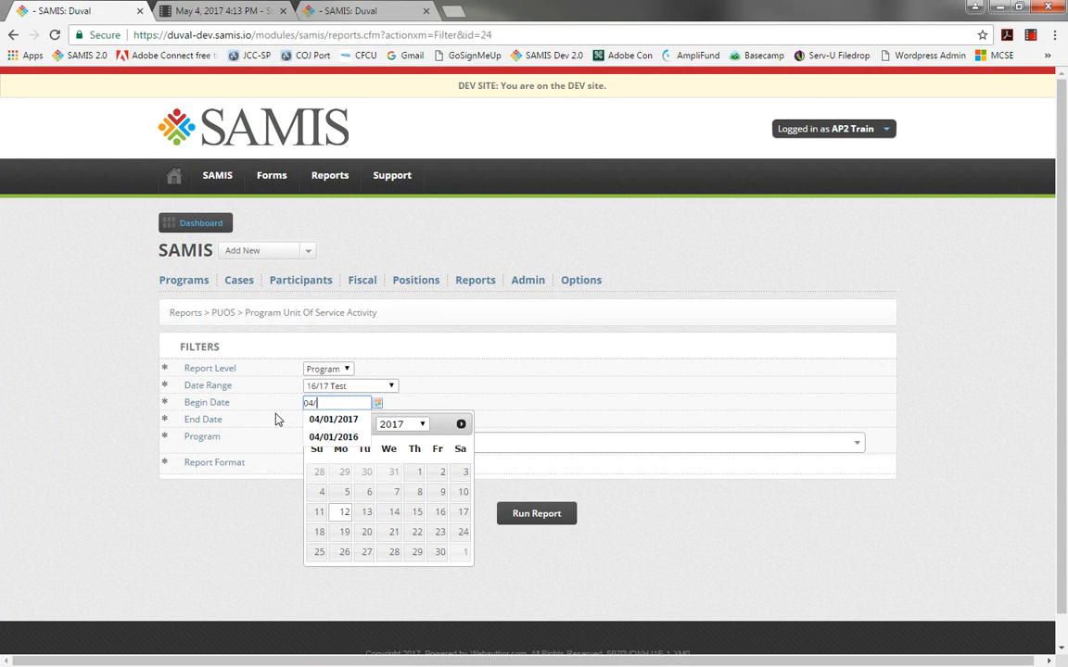
{"action": "type", "text": "01/2017"}
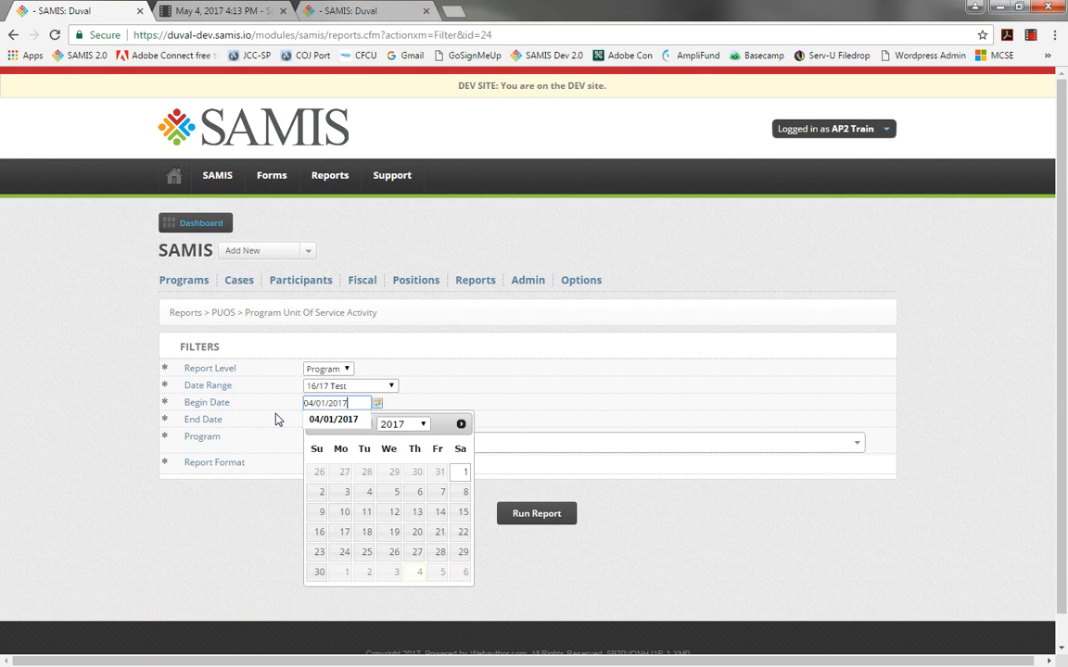
{"action": "key", "text": "Tab"}
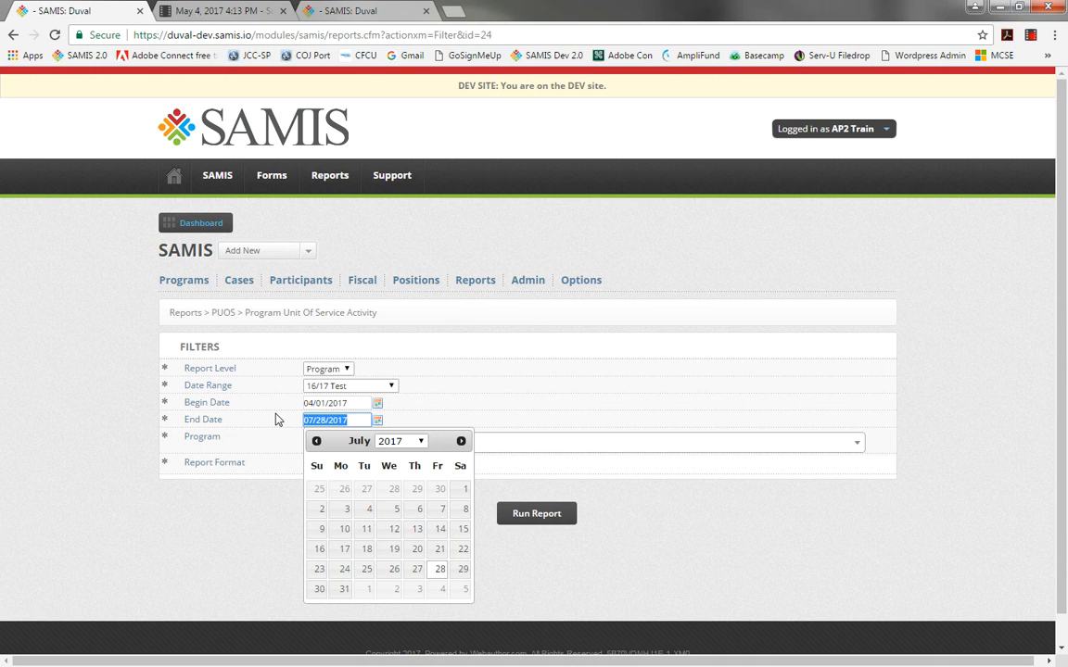
Set the end date to 04/30/2017.
{"action": "type", "text": "04/"}
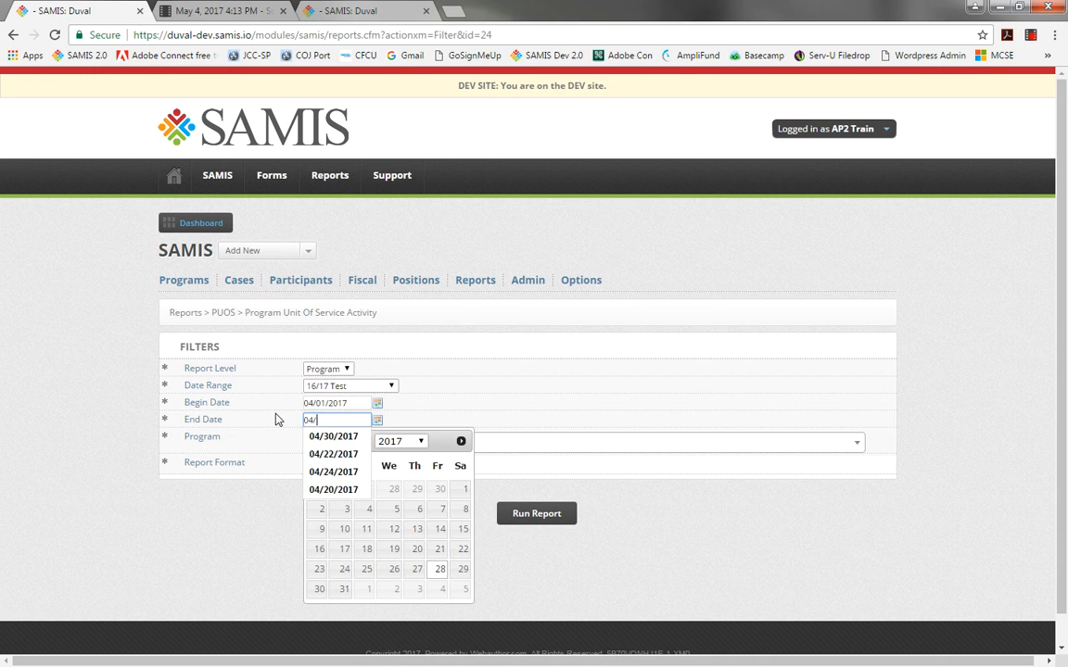
{"action": "left_click", "coordinate": [321, 443]}
{"action": "left_click", "coordinate": [583, 395]}
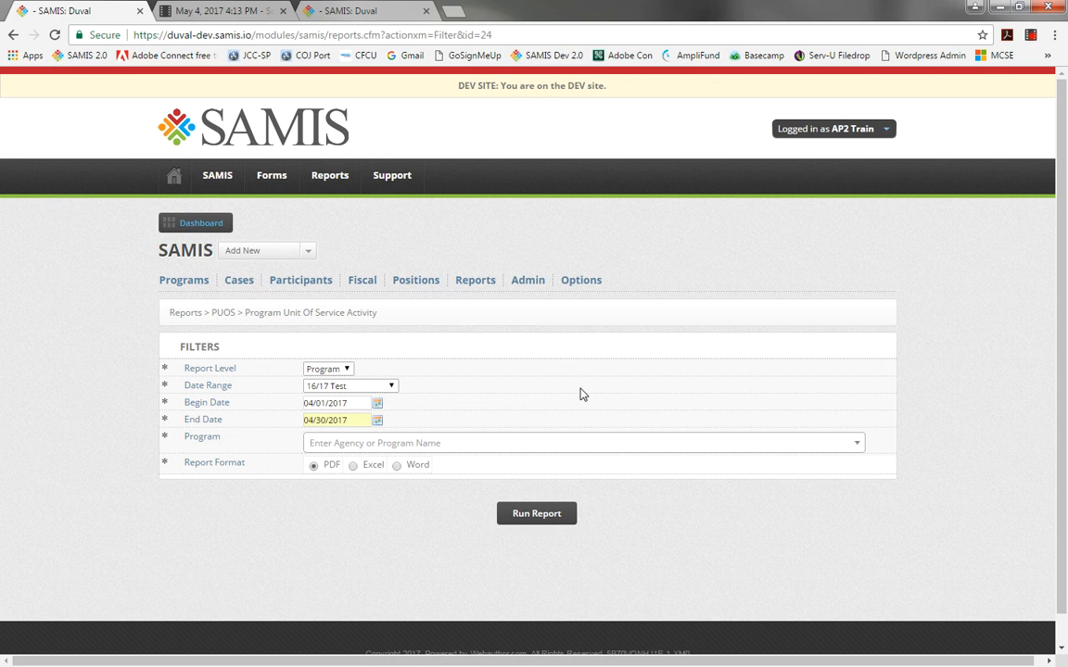
Search for pu2 and pick the Test Agency - PU2 Test (363) program.
{"action": "left_click", "coordinate": [551, 451]}
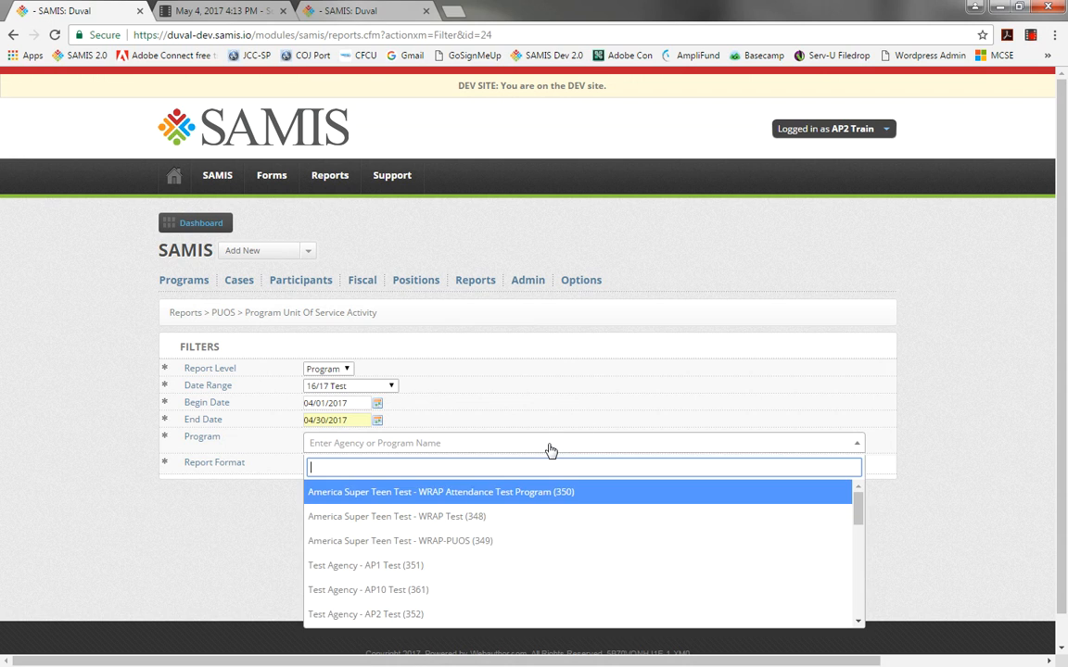
{"action": "type", "text": "pu2"}
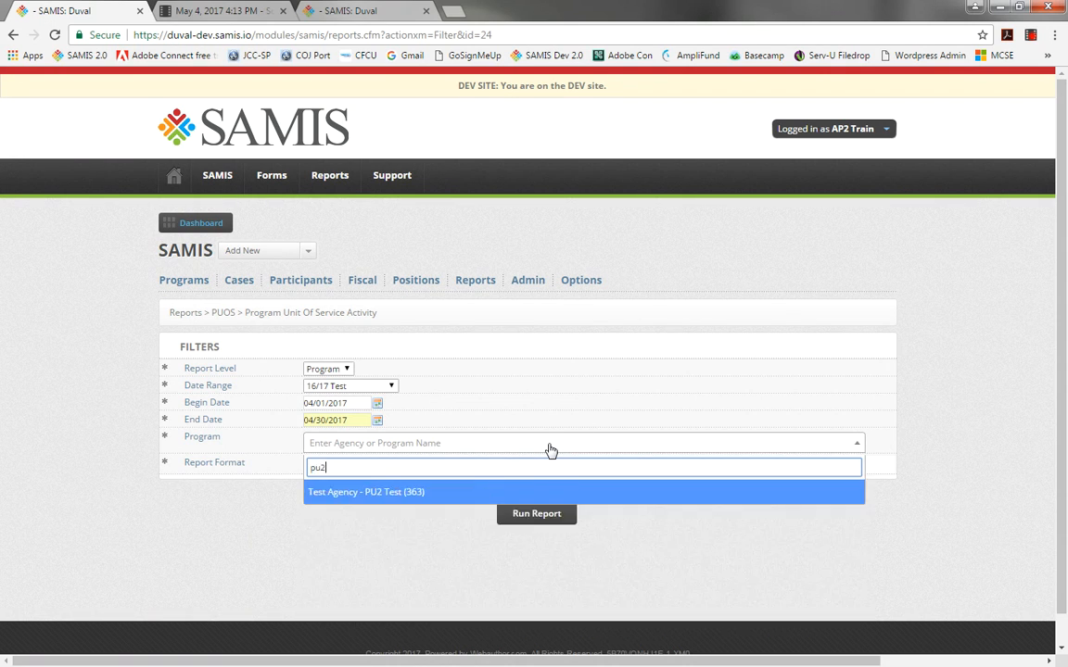
{"action": "left_click", "coordinate": [448, 492]}
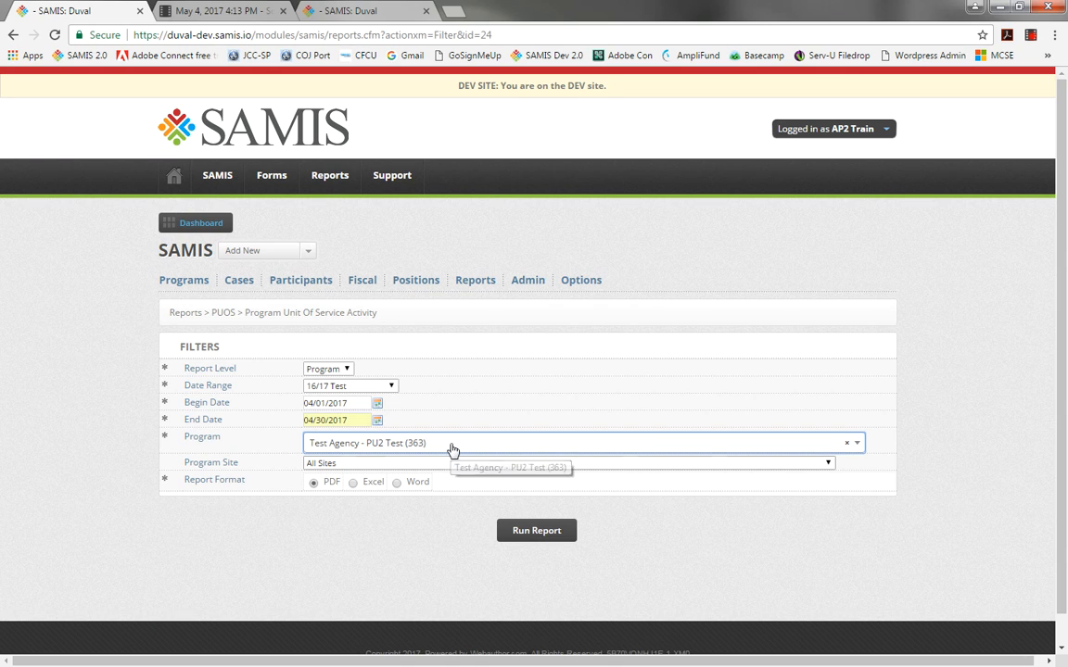
Run the report and open the generated PDF file.
{"action": "left_click", "coordinate": [518, 534]}
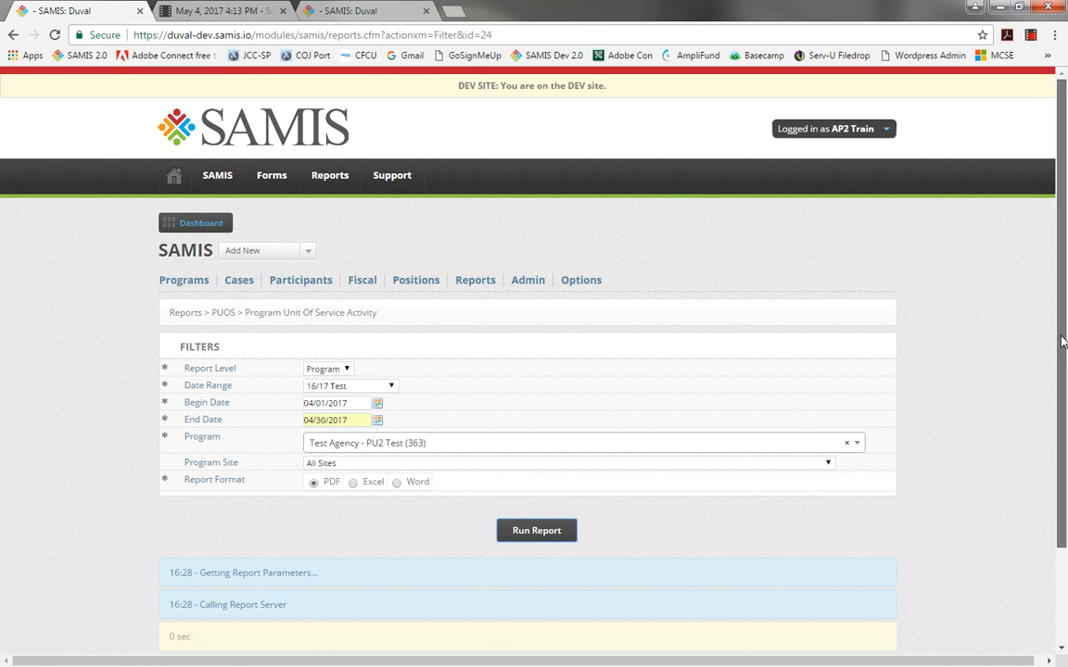
{"action": "left_click_drag", "start_coordinate": [1061, 342], "coordinate": [1039, 332]}
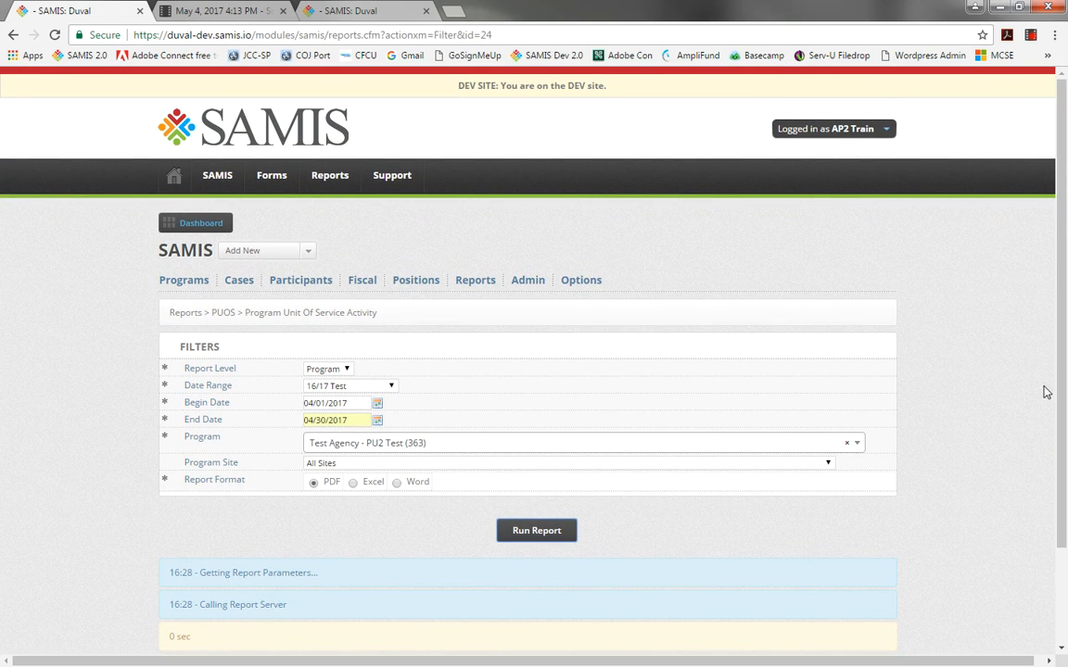
{"action": "scroll", "coordinate": [1020, 436], "scroll_direction": "down", "scroll_amount": 1}
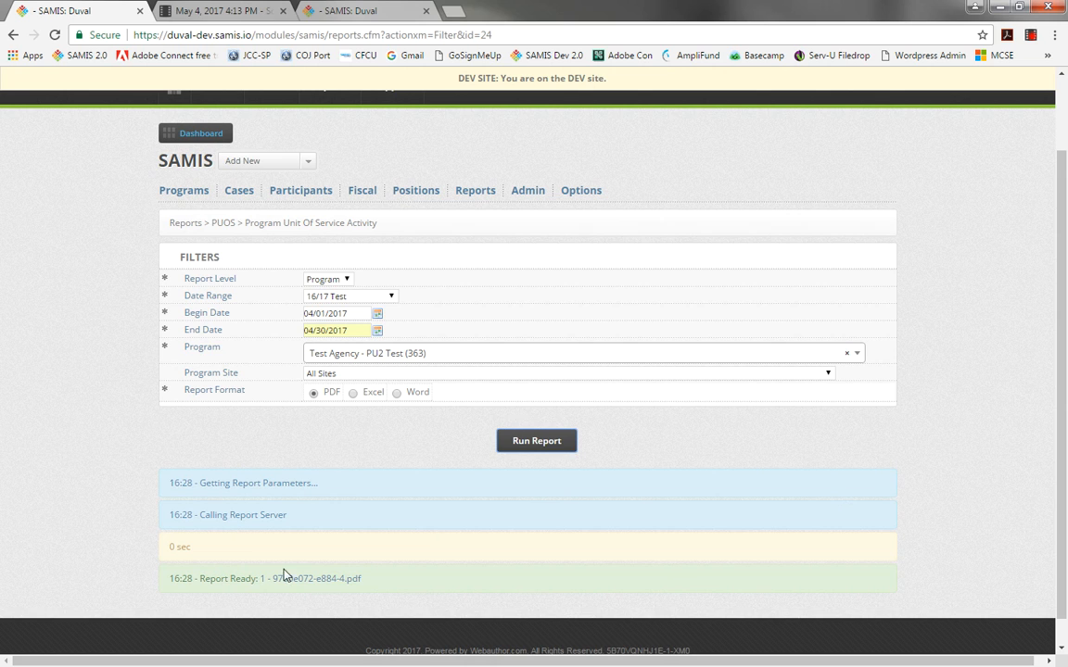
{"action": "left_click_drag", "start_coordinate": [1063, 358], "coordinate": [1064, 386]}
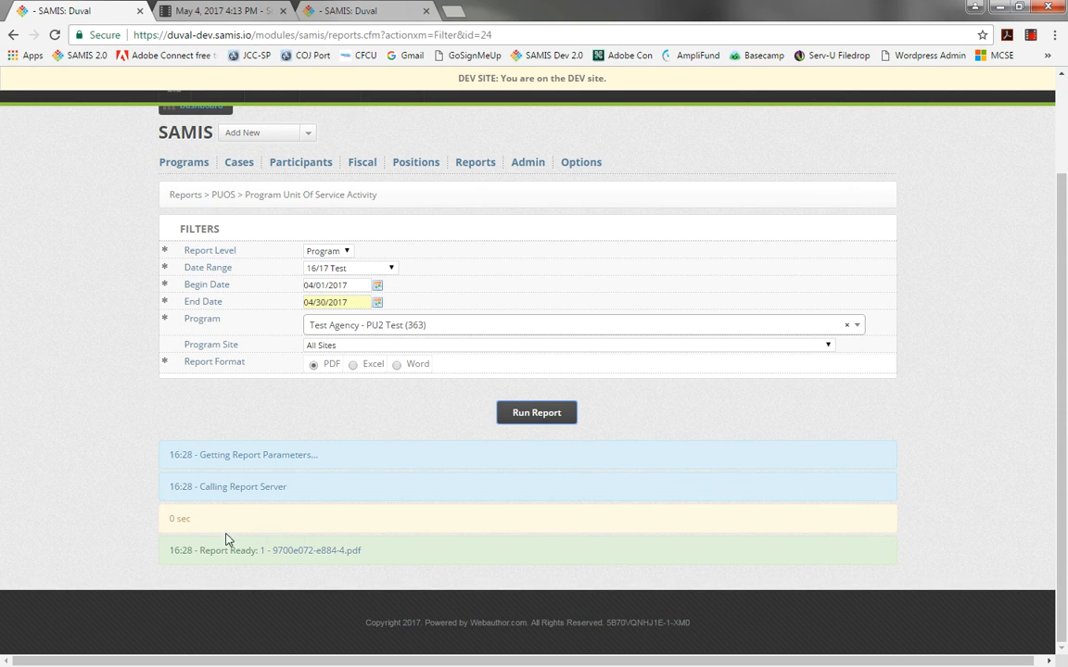
{"action": "left_click", "coordinate": [289, 554]}
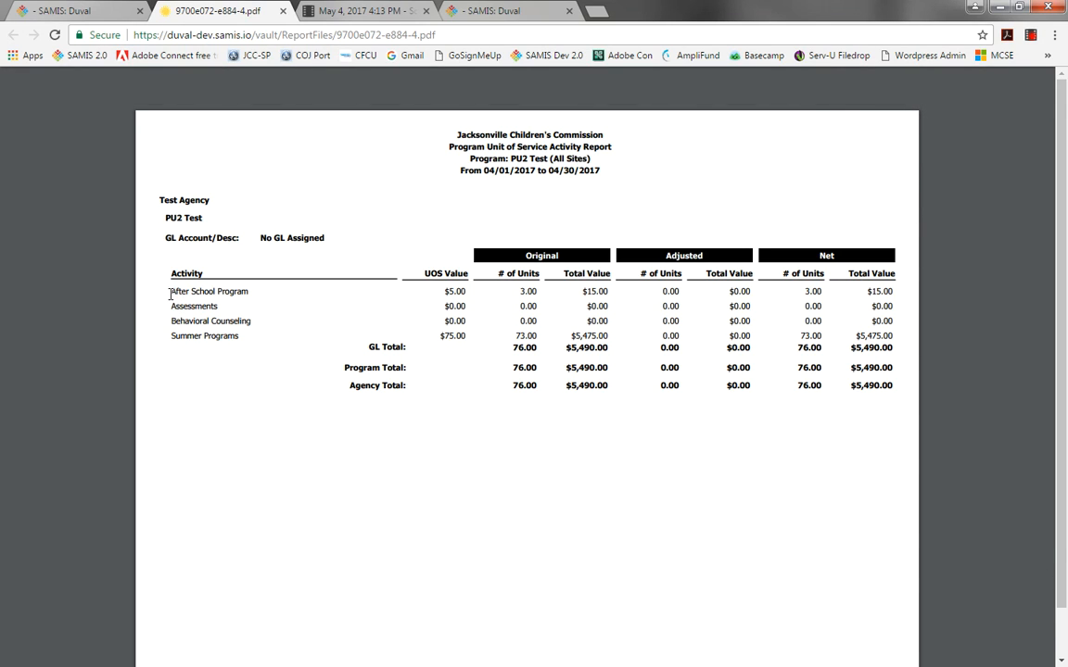
Examine the activity rows, unit counts, values and totals in the PDF report.
{"action": "left_click_drag", "start_coordinate": [173, 298], "coordinate": [395, 322]}
{"action": "left_click", "coordinate": [236, 369]}
{"action": "left_click_drag", "start_coordinate": [169, 336], "coordinate": [240, 335]}
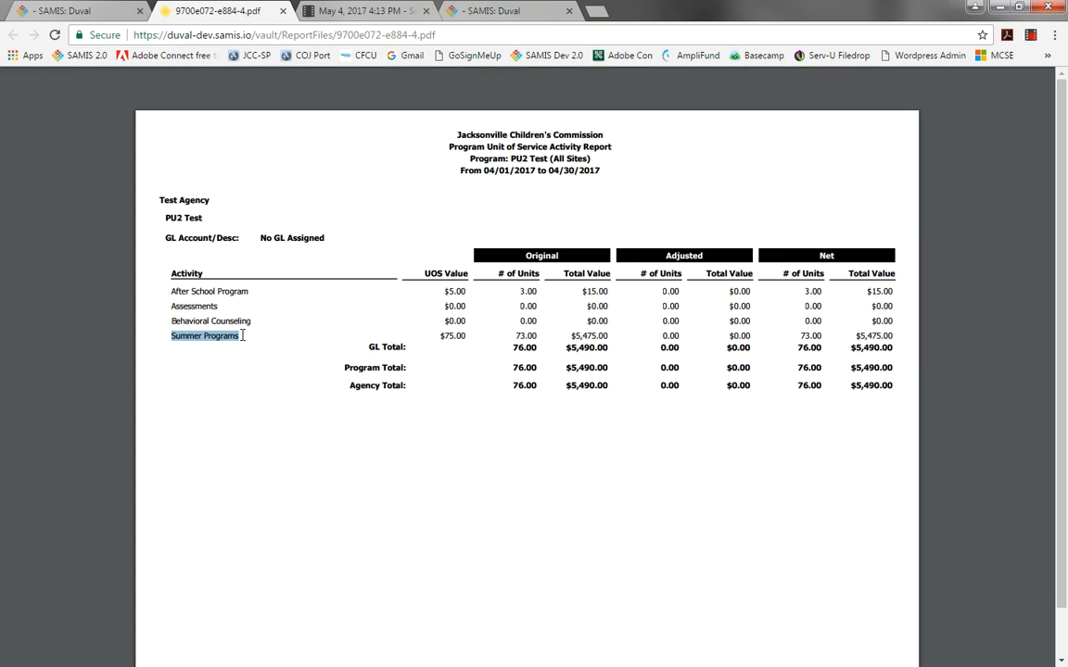
{"action": "left_click", "coordinate": [249, 372]}
{"action": "left_click_drag", "start_coordinate": [441, 337], "coordinate": [470, 337]}
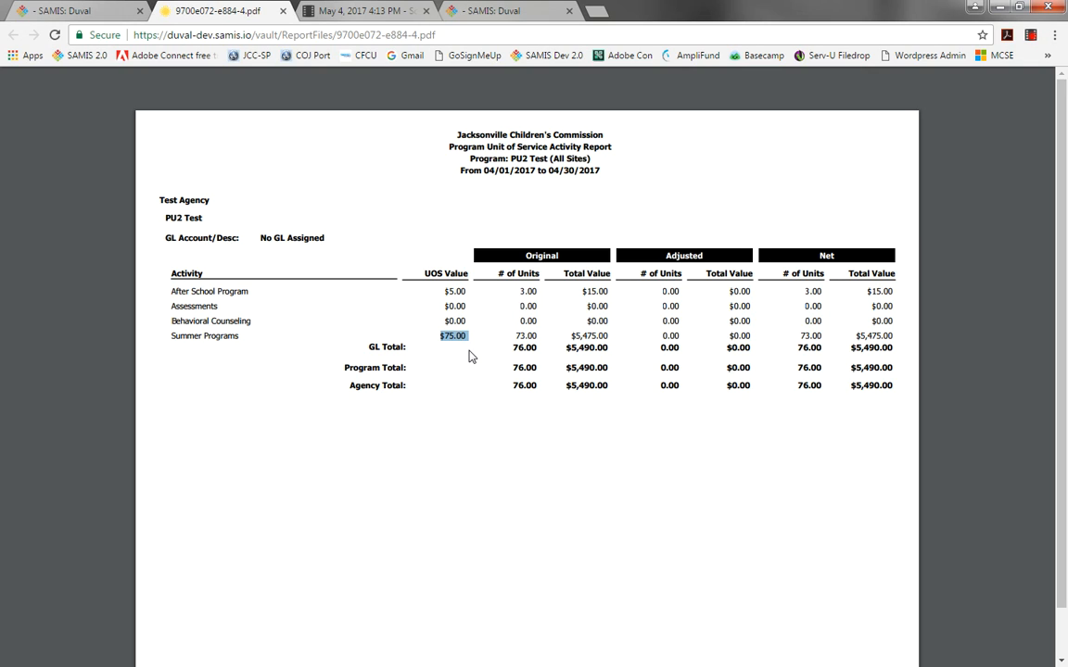
{"action": "left_click", "coordinate": [522, 336]}
{"action": "left_click_drag", "start_coordinate": [515, 335], "coordinate": [537, 335]}
{"action": "left_click_drag", "start_coordinate": [570, 335], "coordinate": [621, 331]}
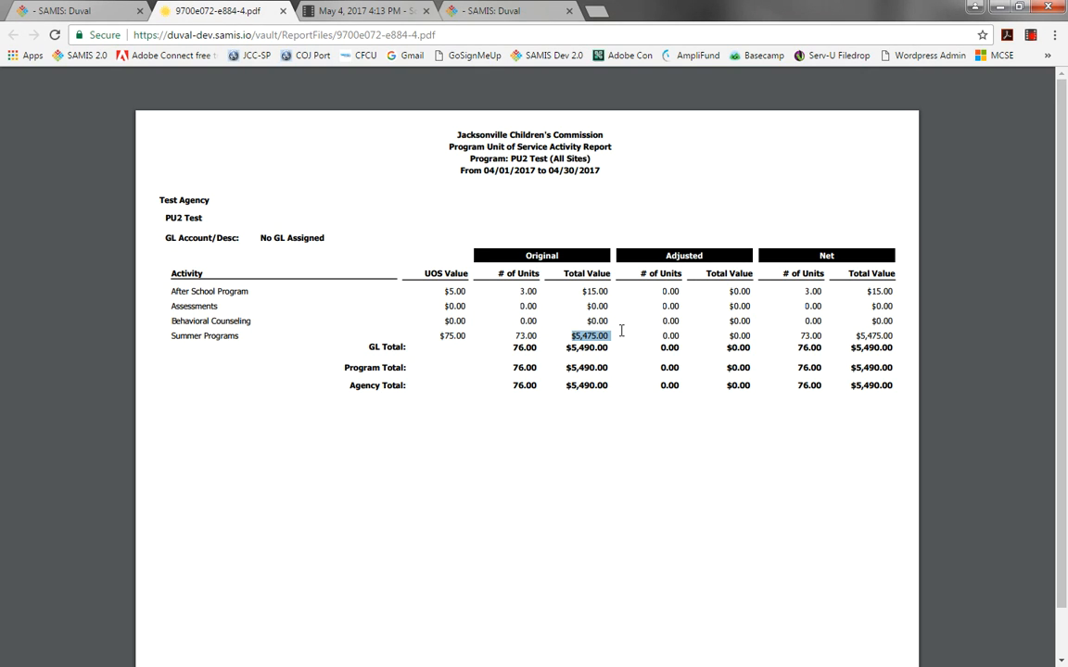
{"action": "left_click", "coordinate": [622, 331]}
{"action": "mouse_move", "coordinate": [514, 339]}
{"action": "left_mouse_down"}
{"action": "mouse_move", "coordinate": [530, 337]}
{"action": "mouse_move", "coordinate": [503, 337]}
{"action": "left_mouse_up"}
{"action": "left_click_drag", "start_coordinate": [514, 335], "coordinate": [538, 337]}
{"action": "left_click", "coordinate": [541, 335]}
{"action": "left_click_drag", "start_coordinate": [539, 334], "coordinate": [517, 336]}
{"action": "left_click", "coordinate": [491, 339]}
{"action": "left_click_drag", "start_coordinate": [460, 171], "coordinate": [610, 172]}
{"action": "left_click", "coordinate": [671, 197]}
{"action": "double_click", "coordinate": [520, 159]}
{"action": "left_click", "coordinate": [748, 225]}
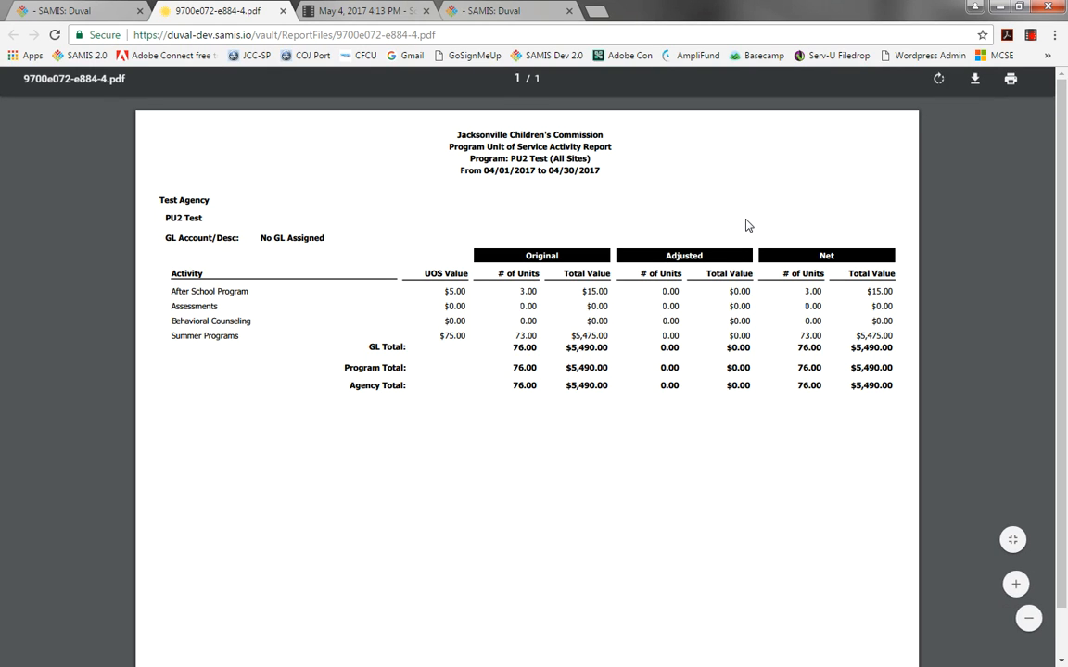
Close the PDF tab and go back to the SAMIS dashboard.
{"action": "left_click", "coordinate": [284, 13]}
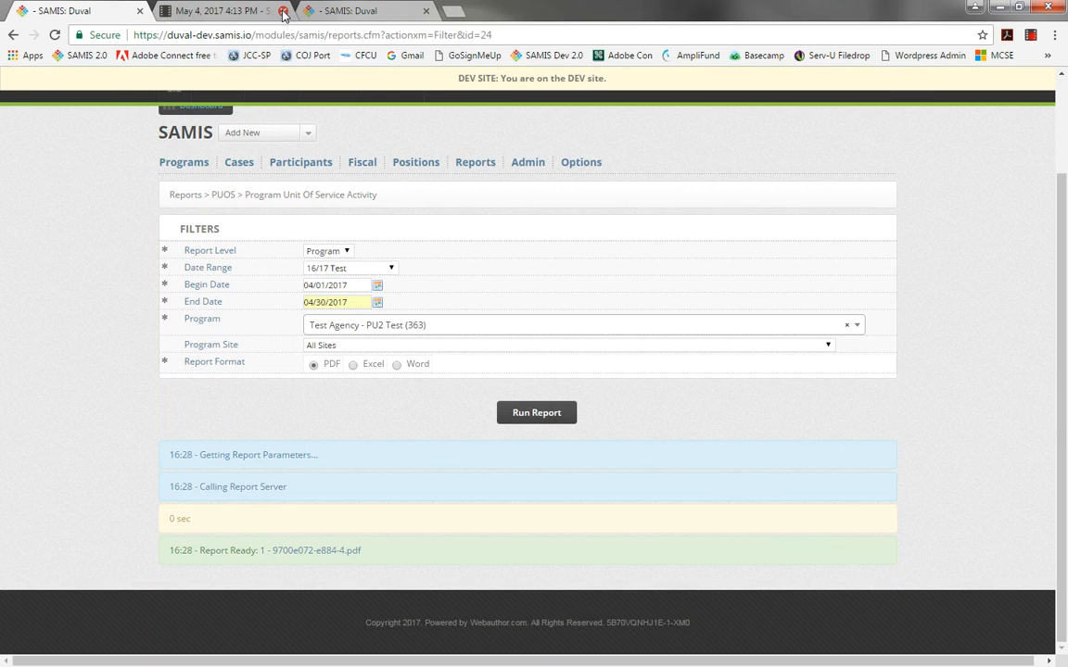
{"action": "mouse_move", "coordinate": [414, 168]}
{"action": "mouse_move", "coordinate": [468, 163]}
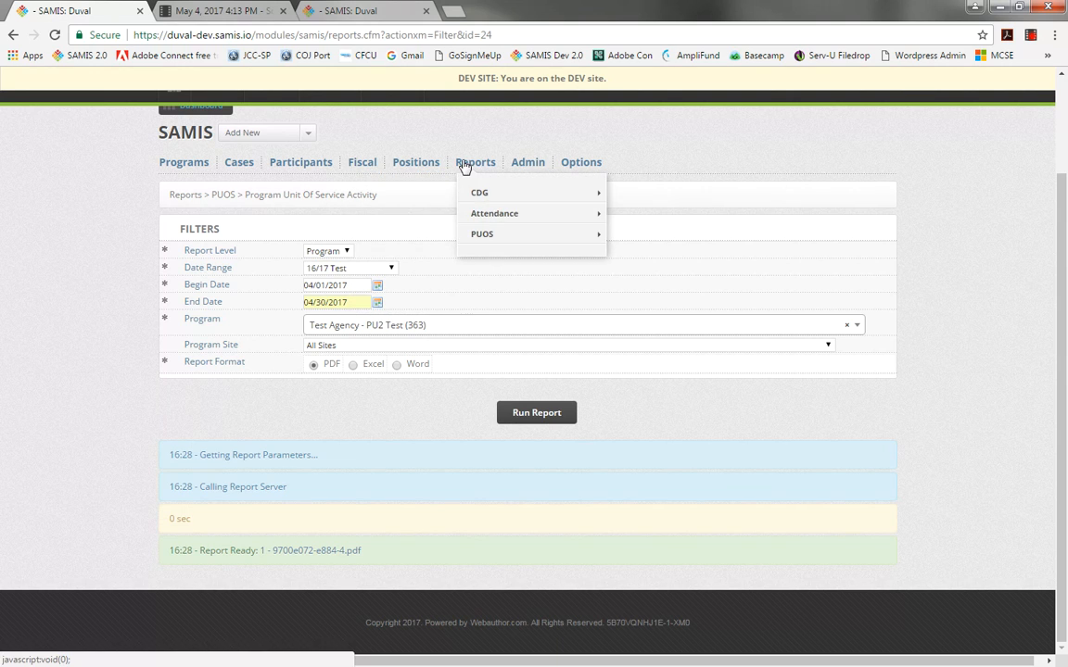
{"action": "mouse_move", "coordinate": [484, 233]}
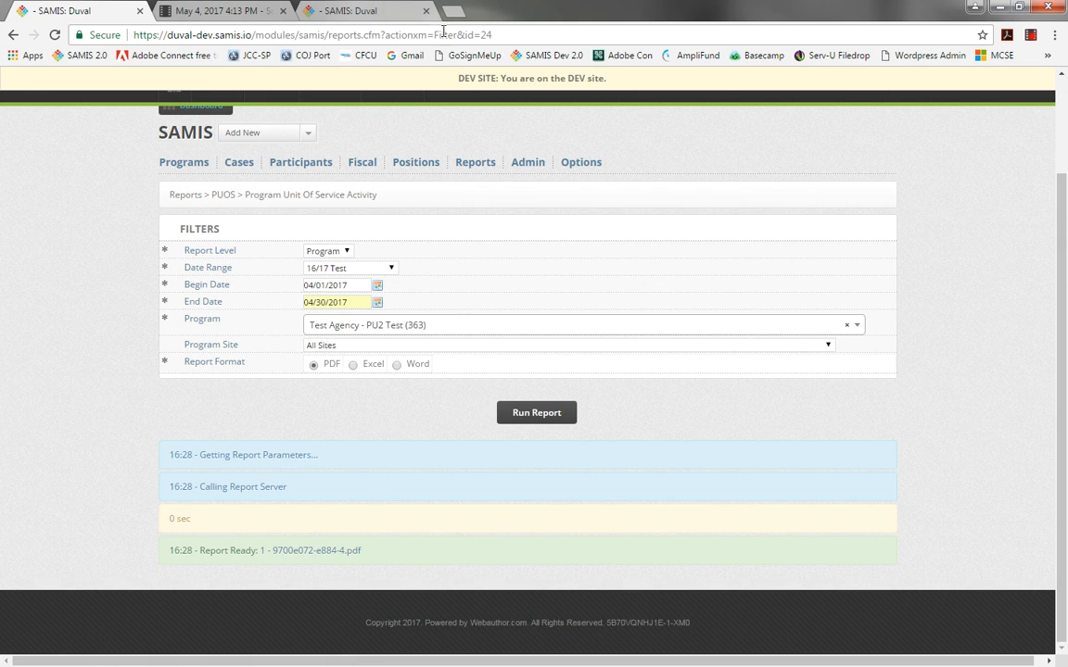
{"action": "scroll", "coordinate": [1064, 301], "scroll_direction": "up", "scroll_amount": 2}
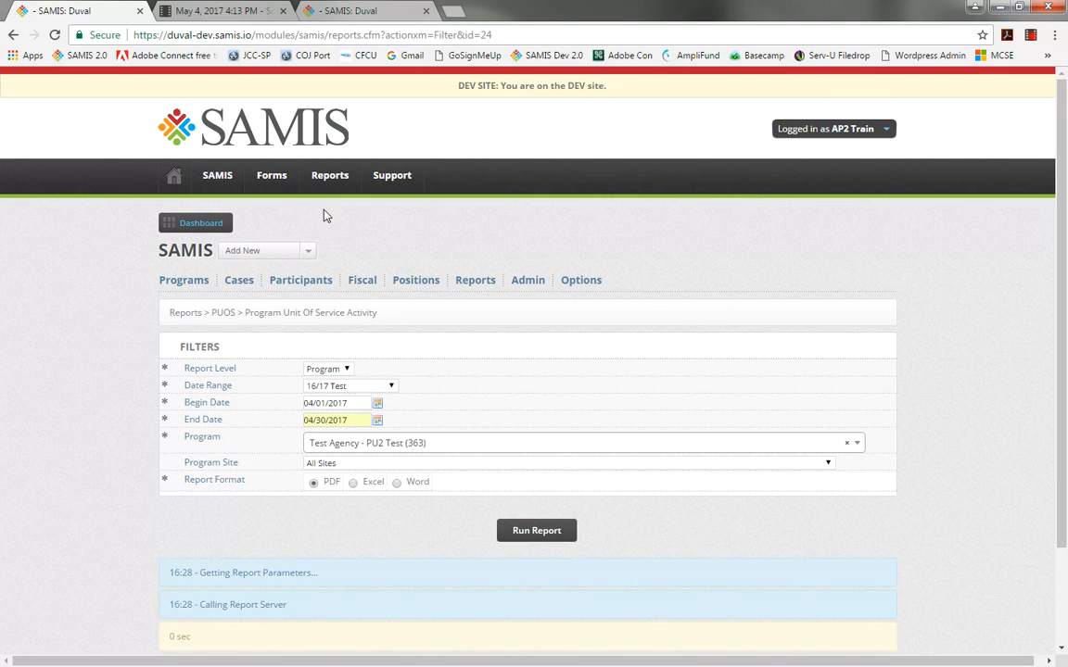
{"action": "left_click", "coordinate": [174, 183]}
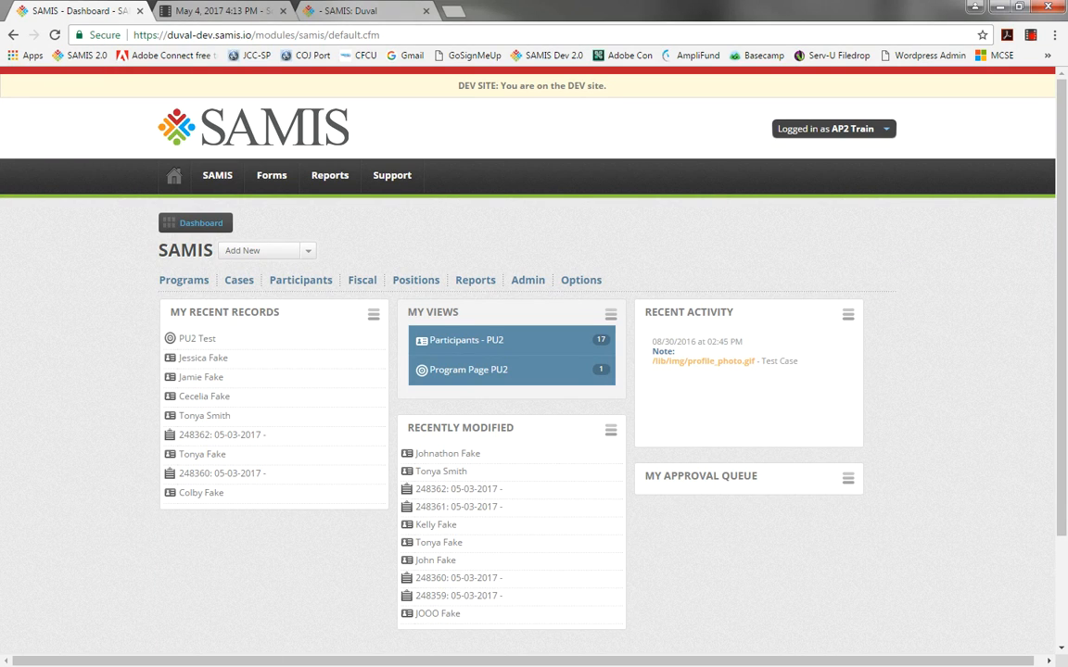
Switch to the report mockup image in Windows Live Photo Gallery.
{"action": "key", "text": "alt+Tab"}
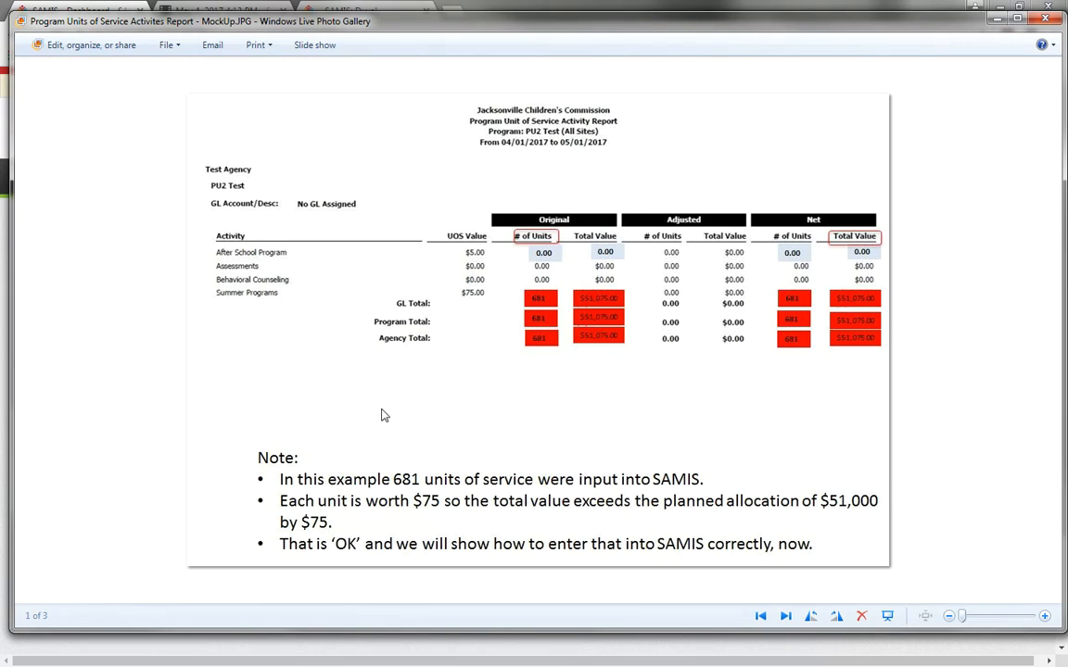
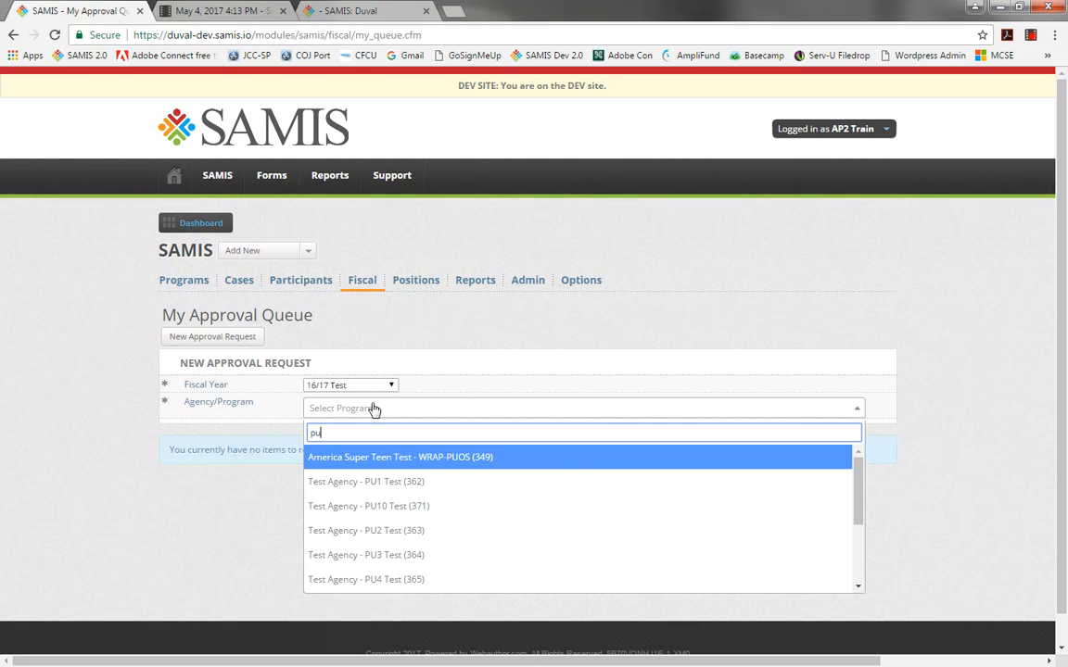
Start a new approval request for Test Agency - PU2 Test (363) with the Area set to Reimbursements.
{"action": "type", "text": "2"}
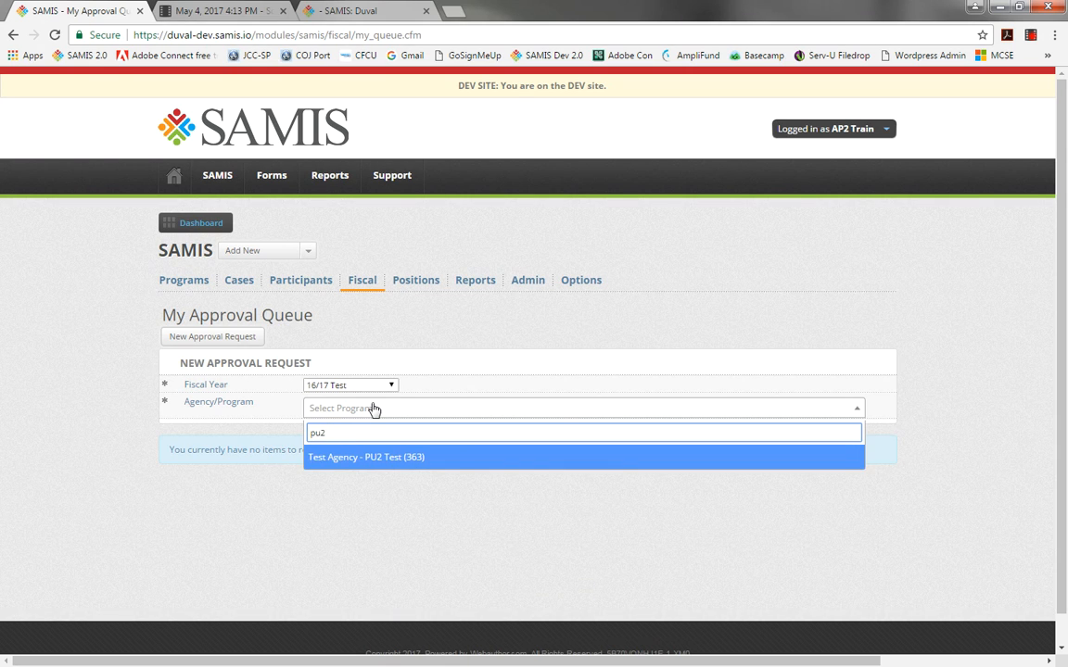
{"action": "left_click", "coordinate": [405, 457]}
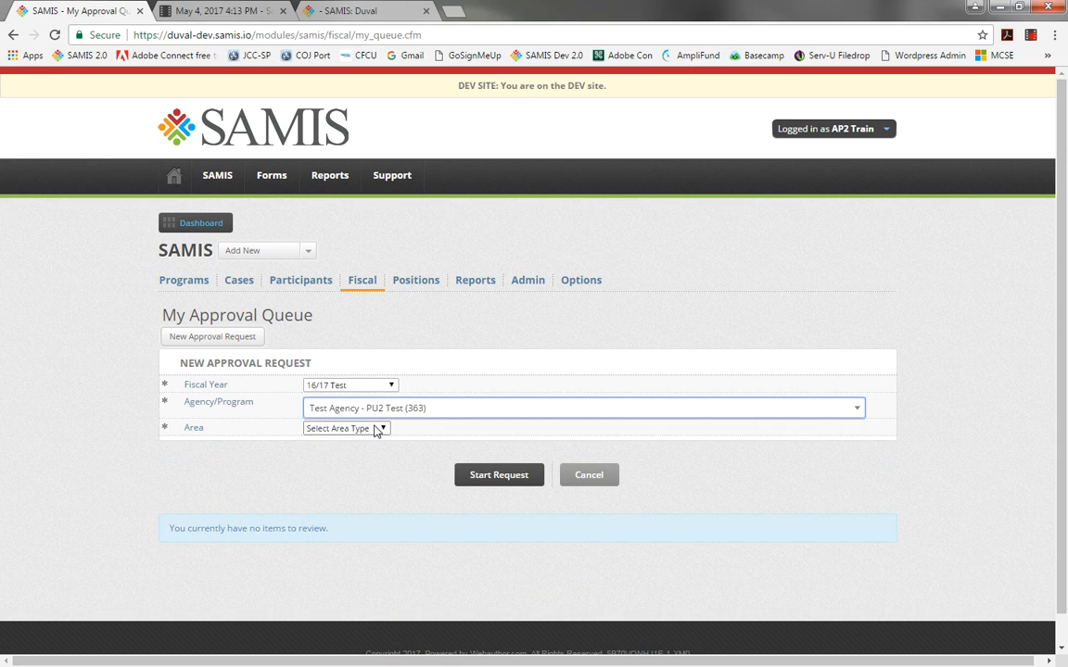
{"action": "left_click", "coordinate": [381, 428]}
{"action": "left_click", "coordinate": [375, 466]}
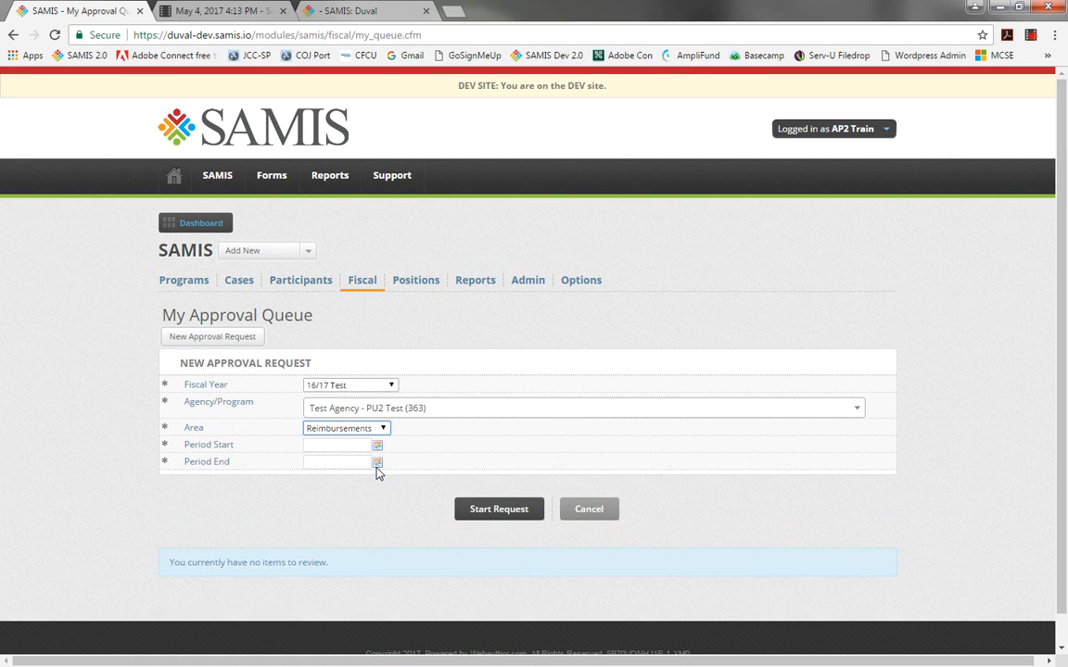
Set the period from 04/01/2017 to 04/30/2017 and start the reimbursement request.
{"action": "left_click", "coordinate": [356, 446]}
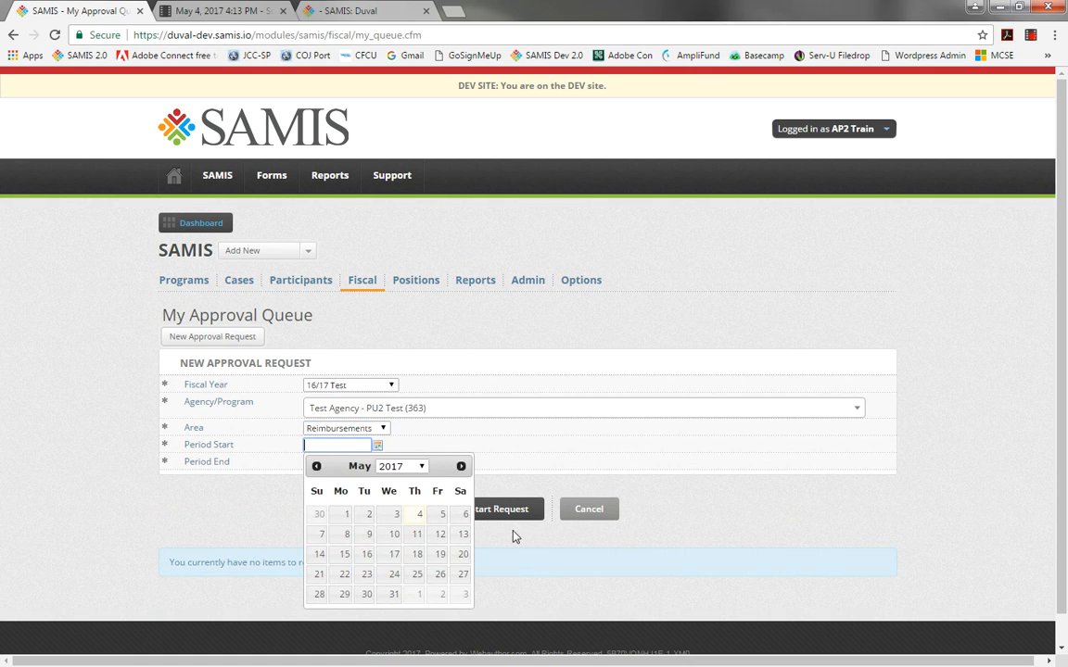
{"action": "type", "text": "04/"}
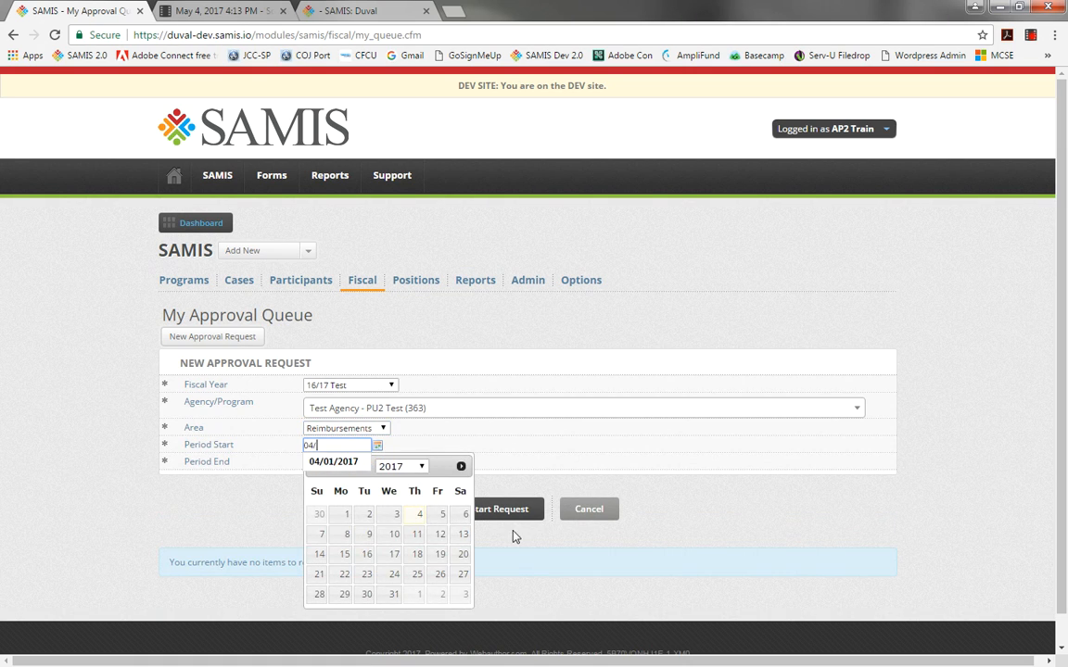
{"action": "left_click", "coordinate": [349, 463]}
{"action": "left_click", "coordinate": [330, 460]}
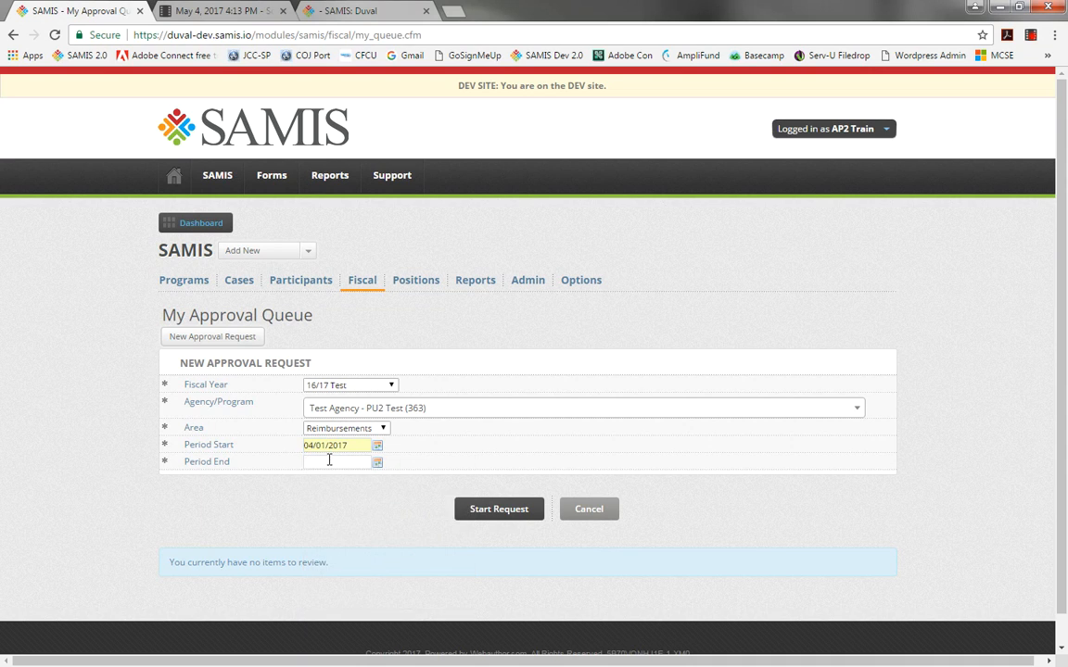
{"action": "type", "text": "04/"}
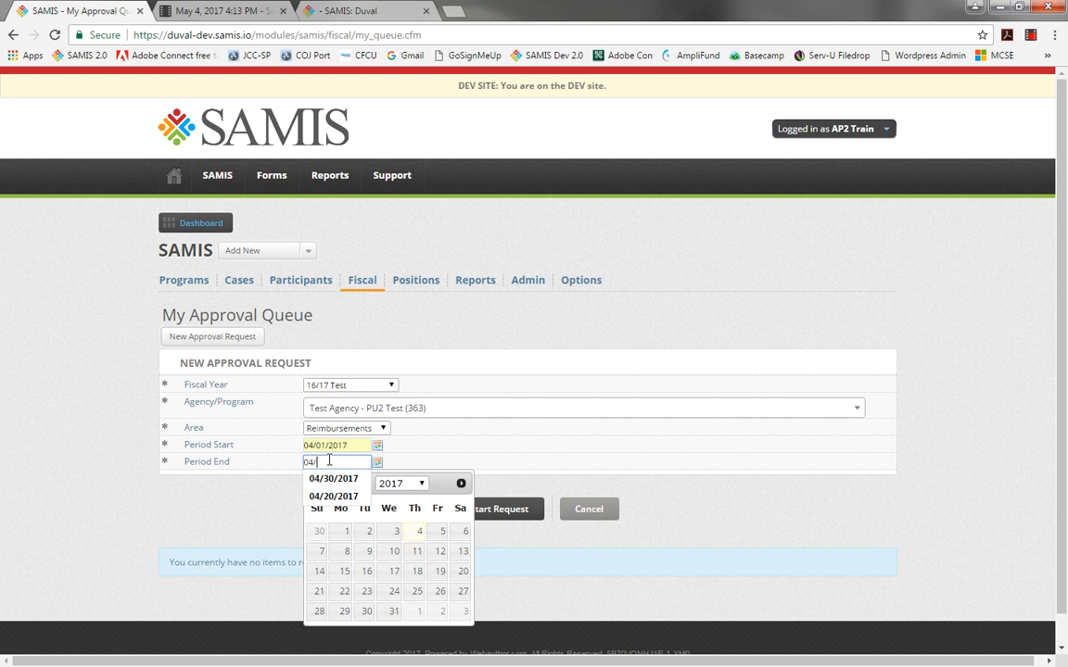
{"action": "left_click", "coordinate": [334, 478]}
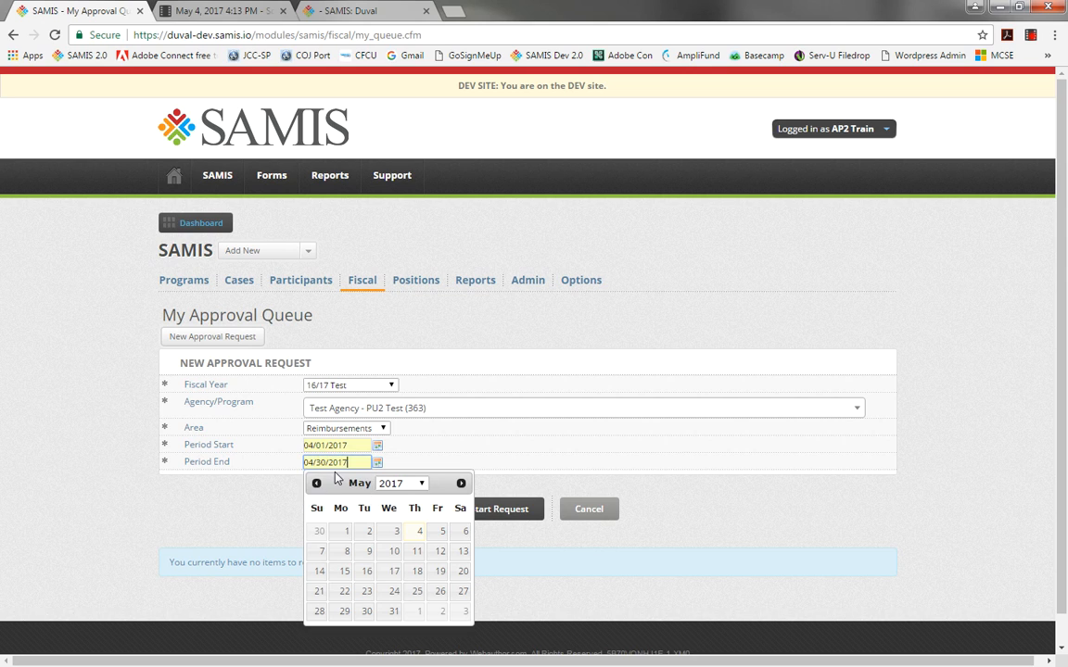
{"action": "left_click", "coordinate": [242, 505]}
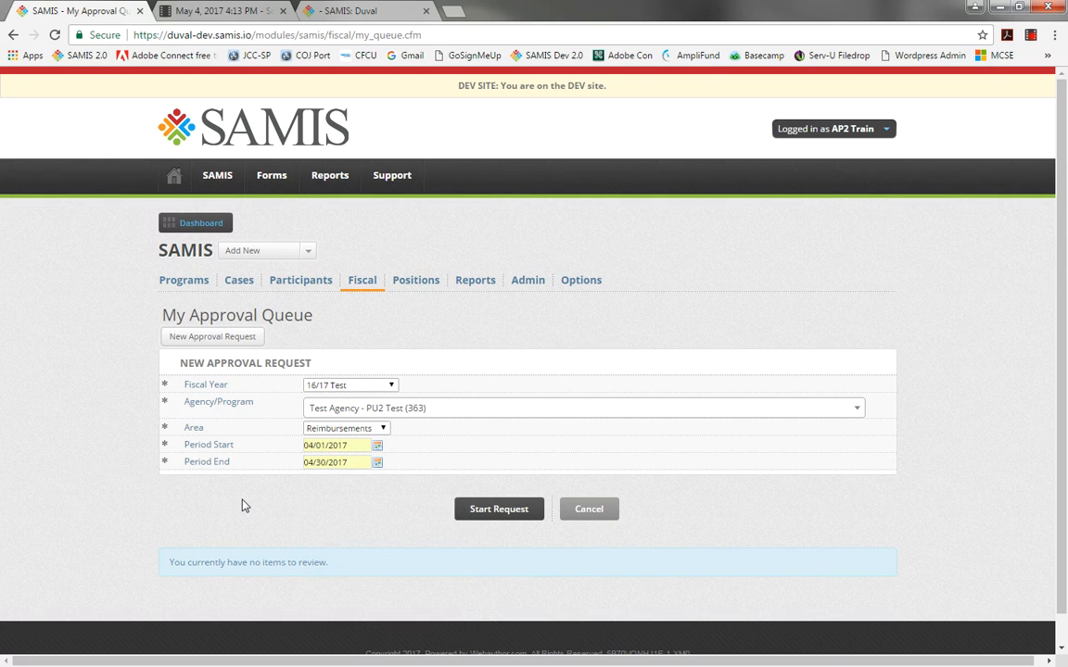
{"action": "left_click", "coordinate": [527, 509]}
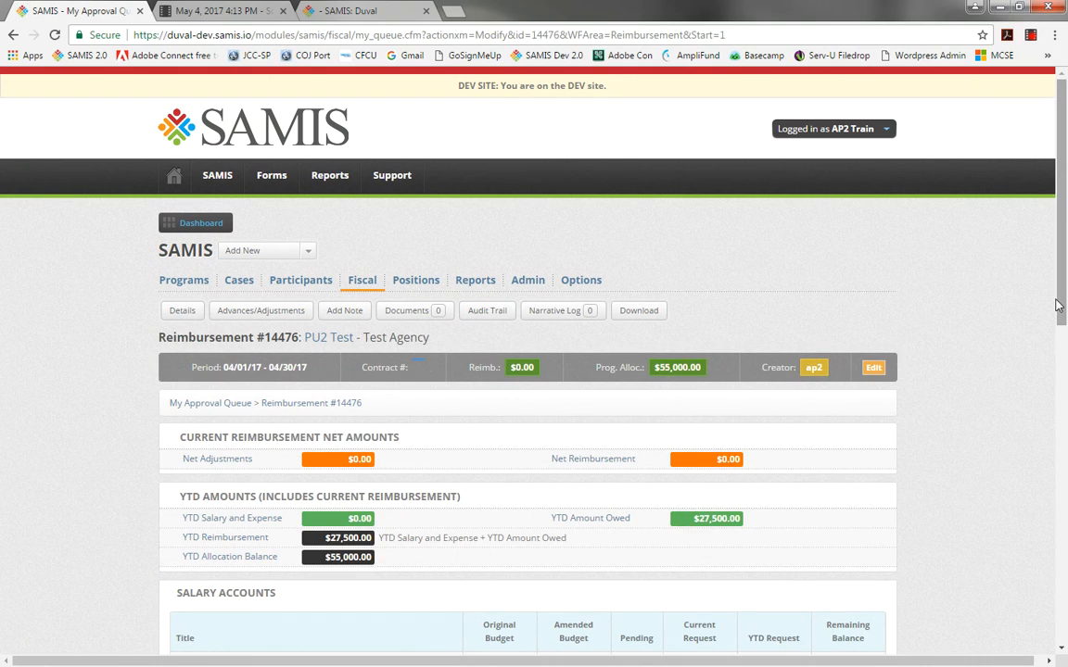
Review the reimbursement's number, period, allocation amounts and salary account table.
{"action": "scroll", "coordinate": [1057, 306], "scroll_direction": "down", "scroll_amount": 1}
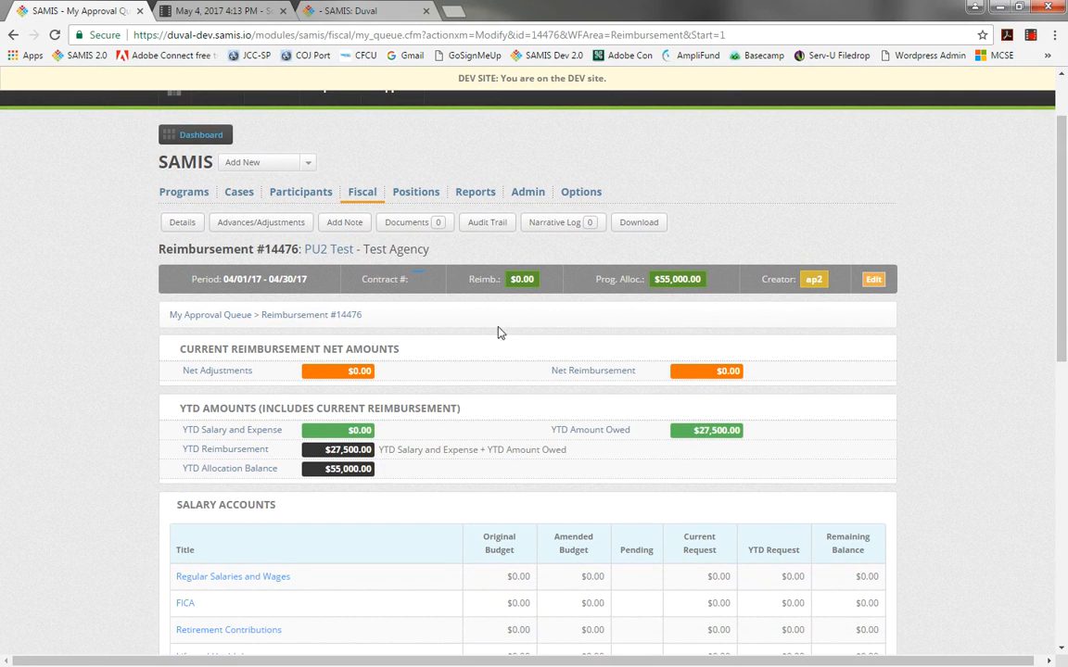
{"action": "left_click_drag", "start_coordinate": [259, 248], "coordinate": [299, 250]}
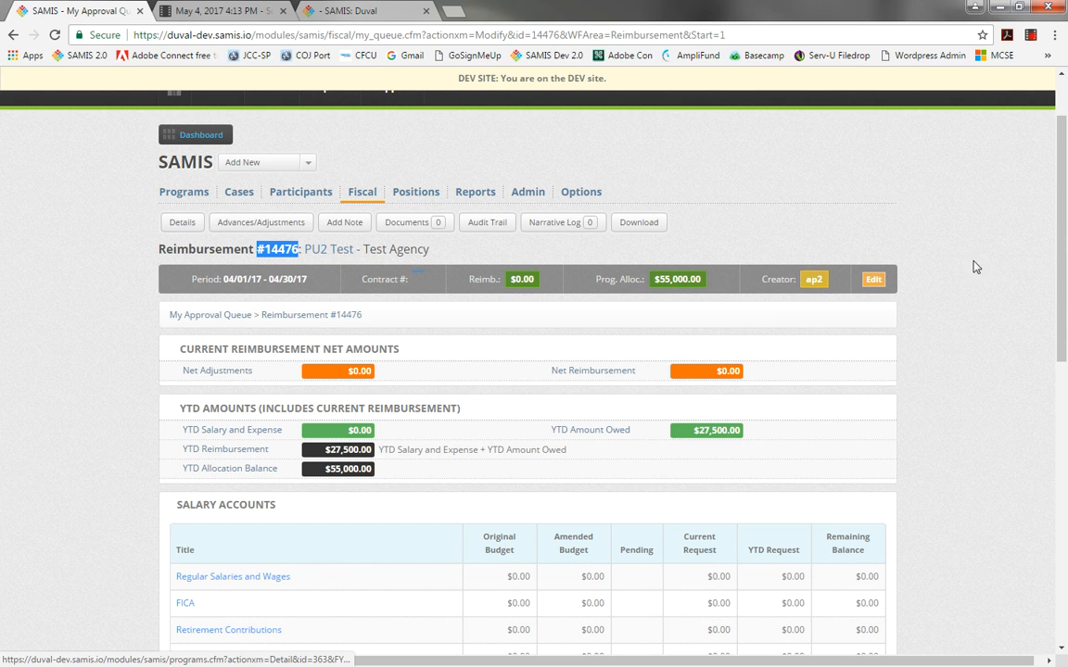
{"action": "scroll", "coordinate": [1064, 288], "scroll_direction": "down", "scroll_amount": 1}
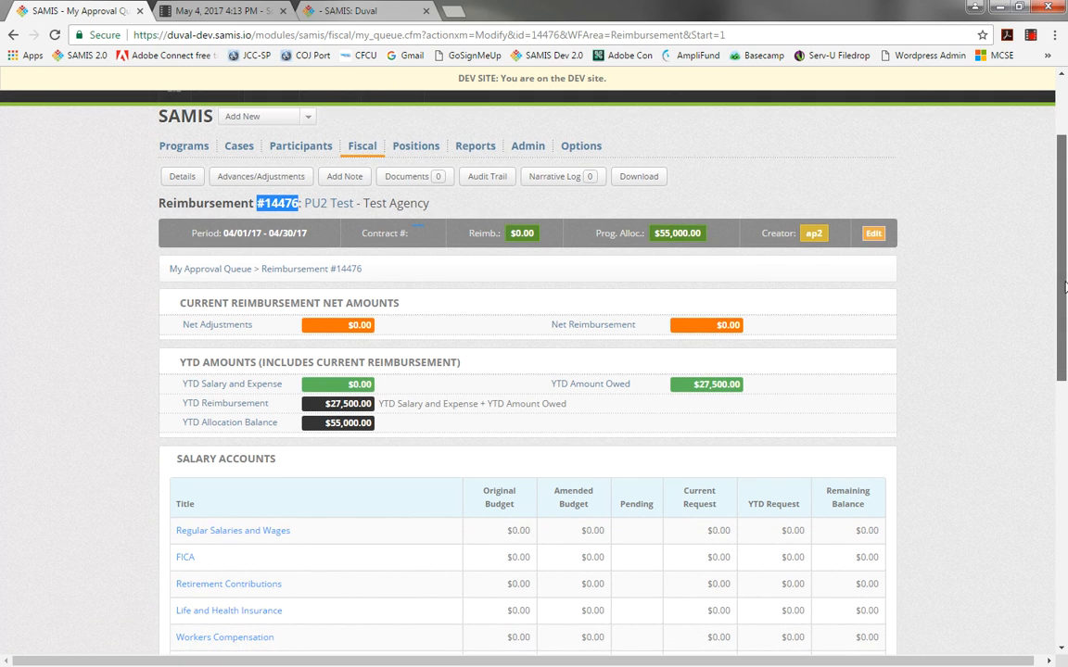
{"action": "left_click_drag", "start_coordinate": [653, 233], "coordinate": [703, 234]}
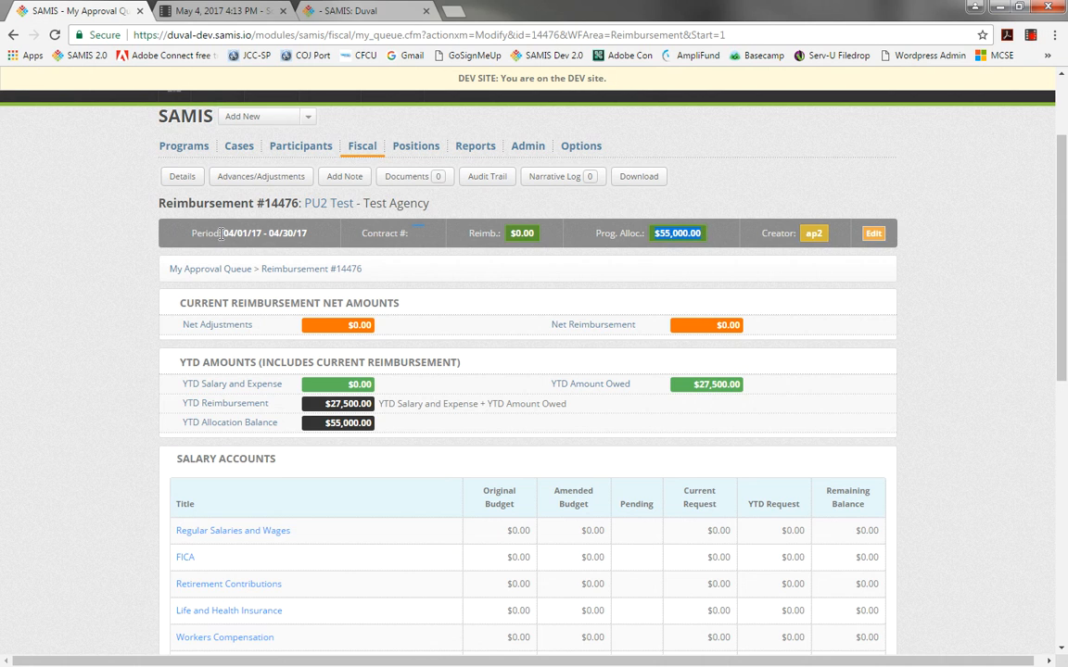
{"action": "left_click_drag", "start_coordinate": [223, 233], "coordinate": [306, 234]}
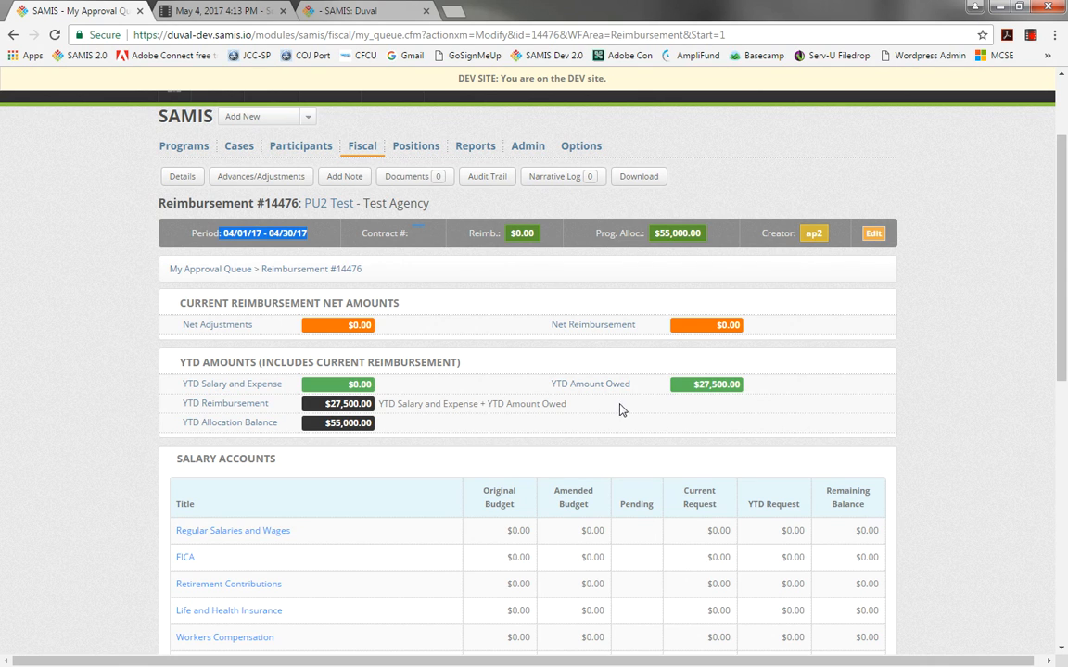
{"action": "left_click_drag", "start_coordinate": [1065, 336], "coordinate": [1065, 536]}
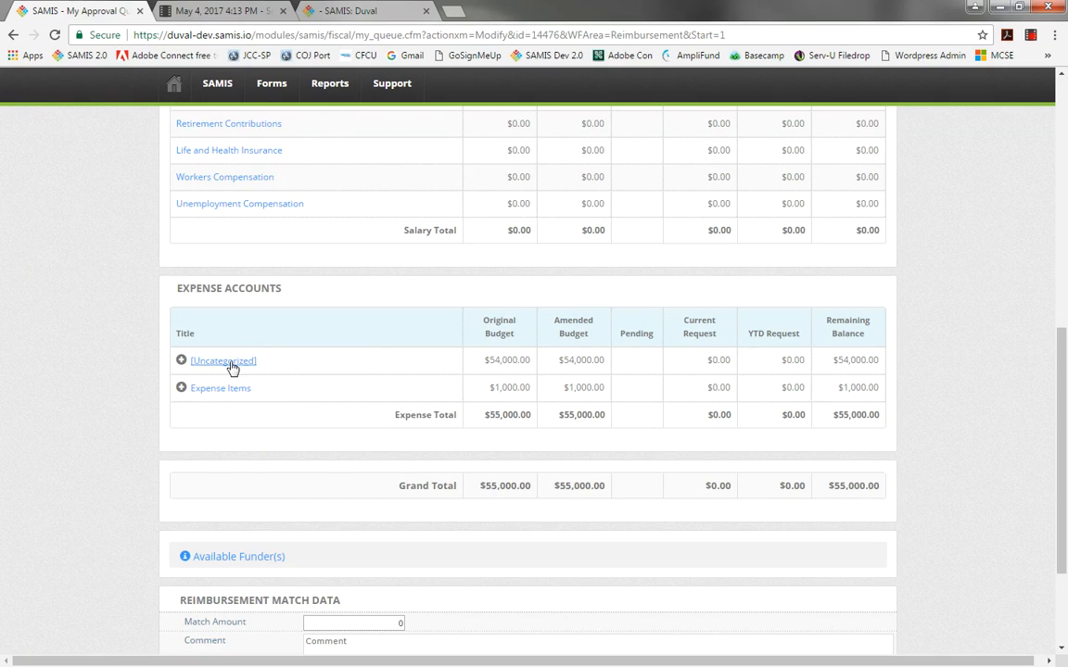
Expand the [Uncategorized] expense category and open the Units of Service expense account.
{"action": "left_click", "coordinate": [182, 362]}
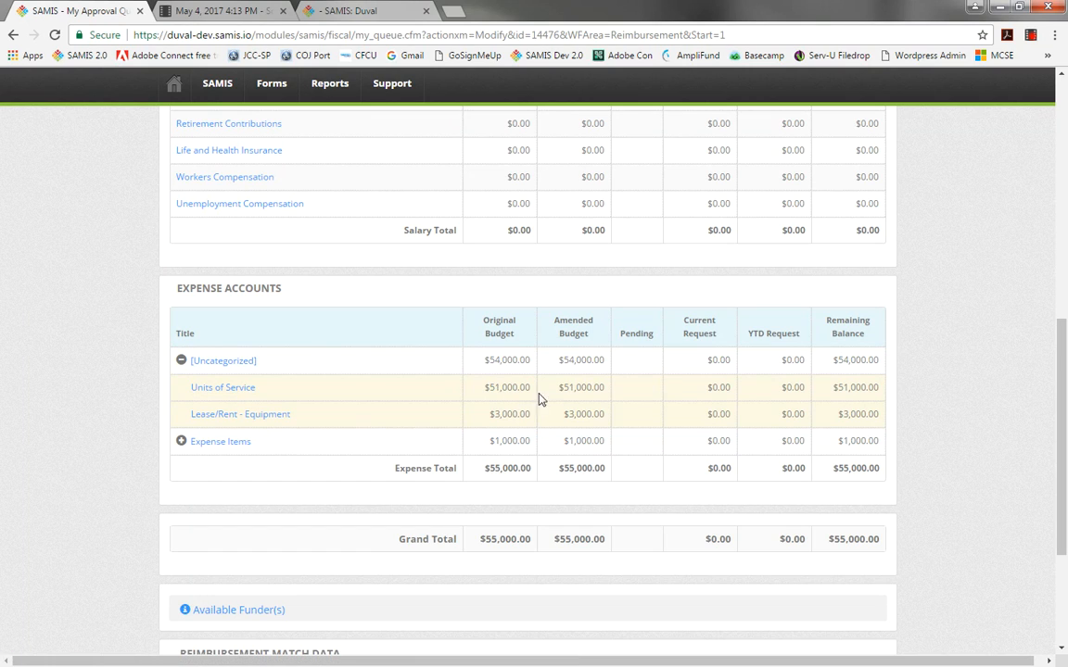
{"action": "left_click", "coordinate": [237, 394]}
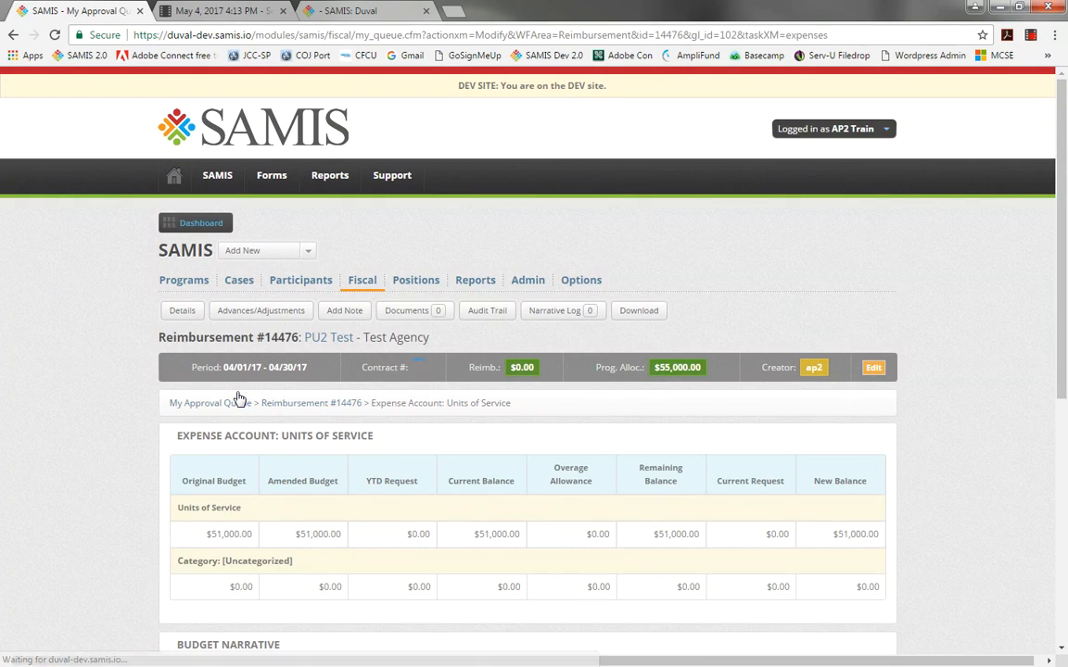
{"action": "left_click_drag", "start_coordinate": [1062, 248], "coordinate": [1066, 376]}
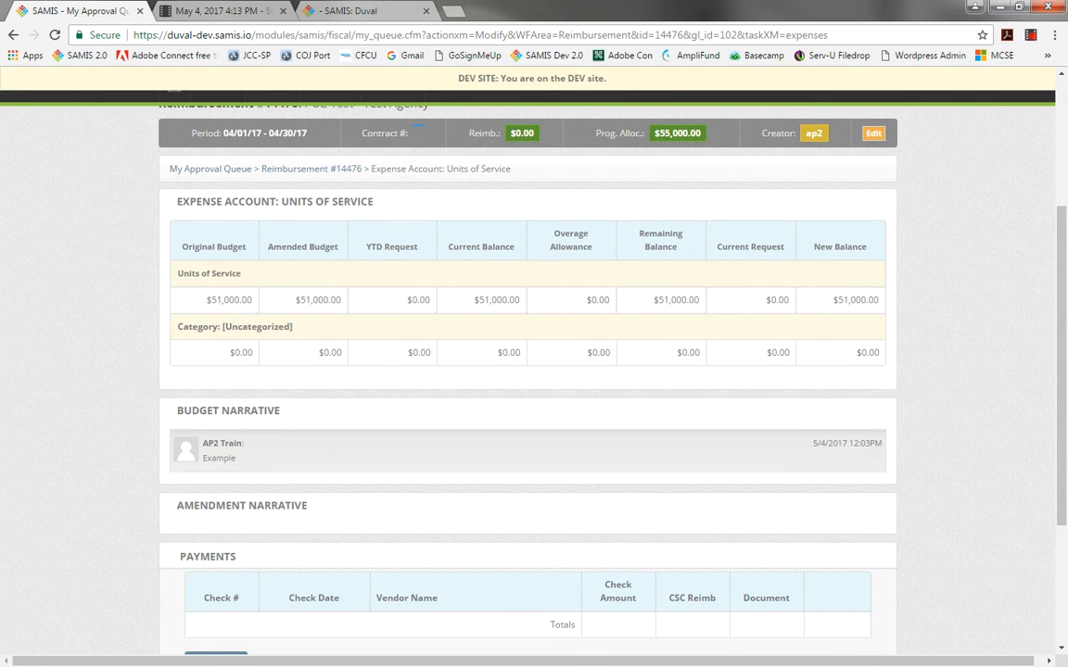
Compare against the report mockup image and return to the Units of Service account page.
{"action": "key", "text": "alt+Tab"}
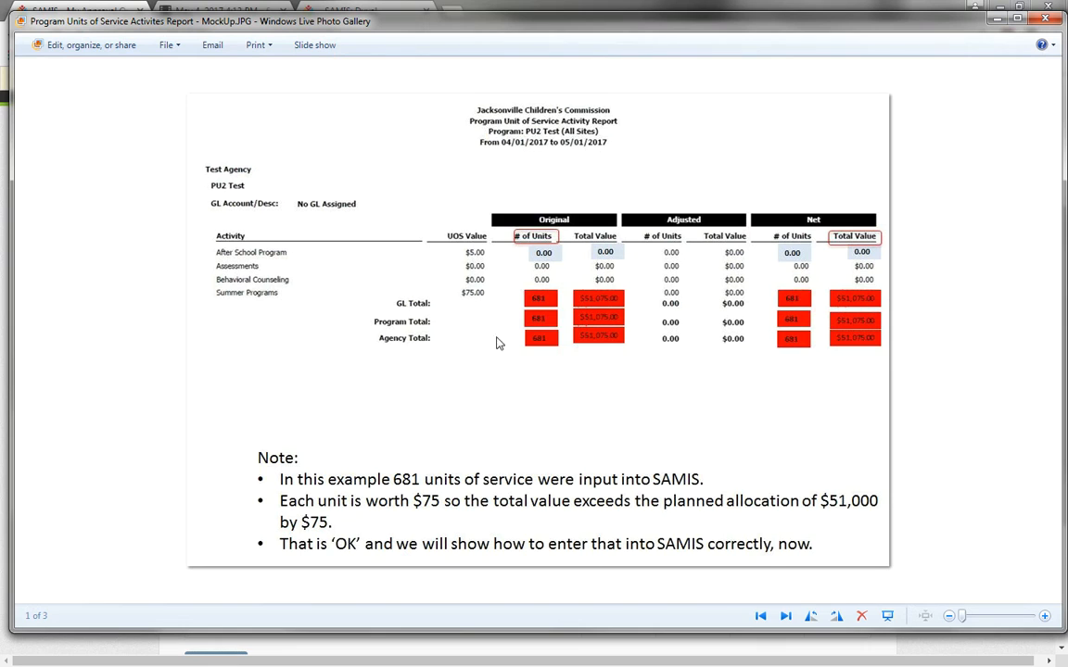
{"action": "left_click", "coordinate": [996, 19]}
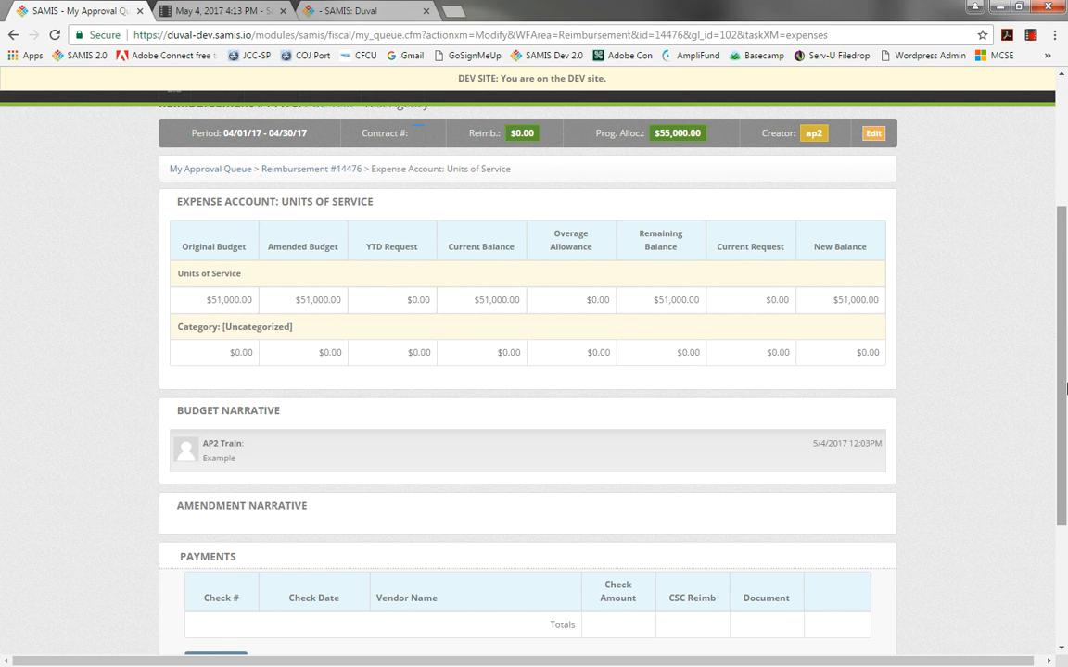
Add a payment with check number 1, check date 05/04/2017 and vendor Rodger's Camp.
{"action": "left_click_drag", "start_coordinate": [1066, 390], "coordinate": [1066, 422]}
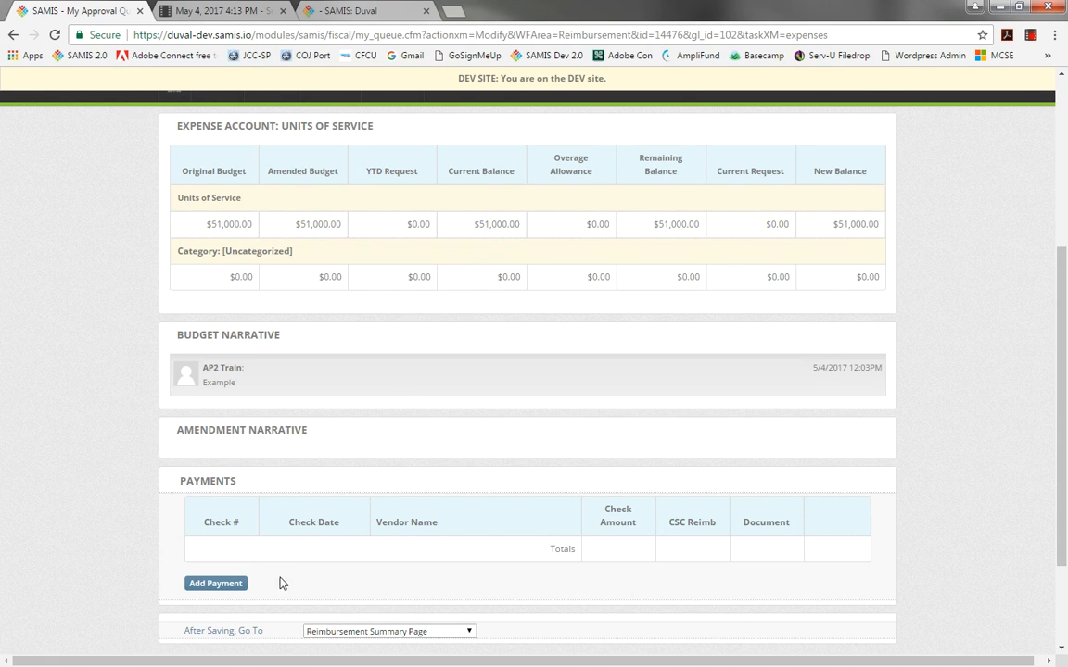
{"action": "left_click", "coordinate": [206, 586]}
{"action": "left_click", "coordinate": [198, 555]}
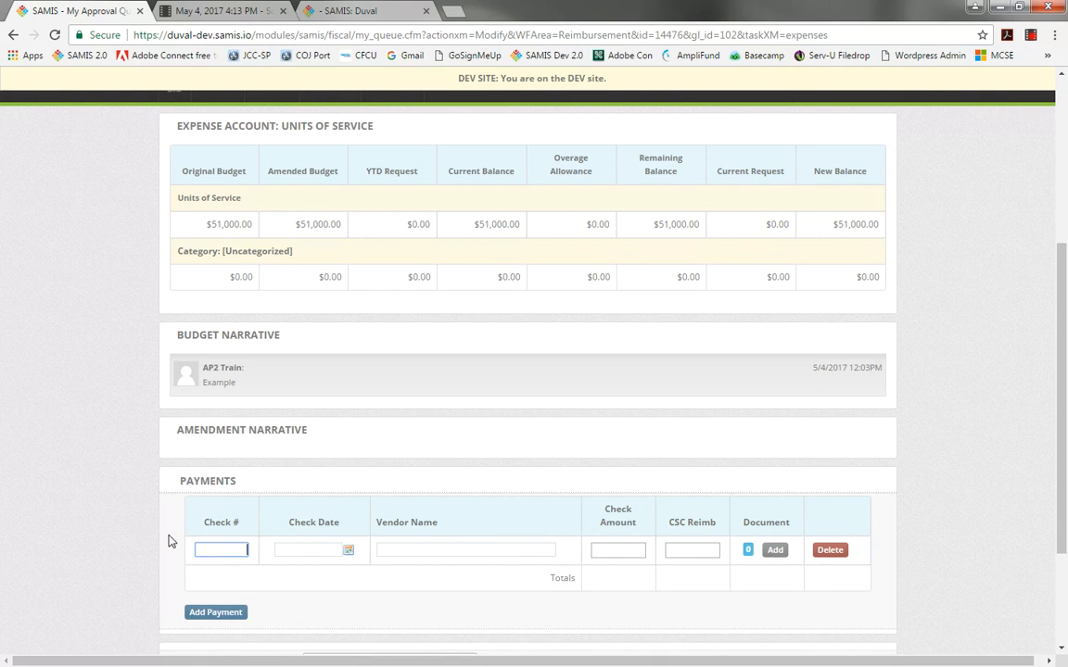
{"action": "type", "text": "1"}
{"action": "key", "text": "Tab"}
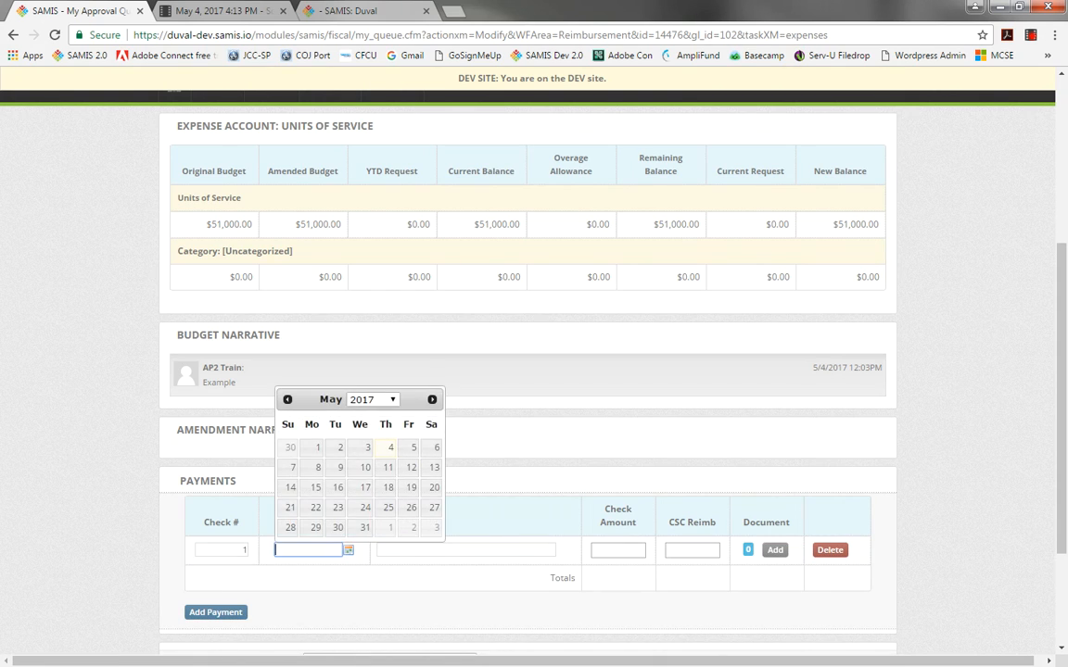
{"action": "left_click", "coordinate": [391, 447]}
{"action": "left_click", "coordinate": [405, 551]}
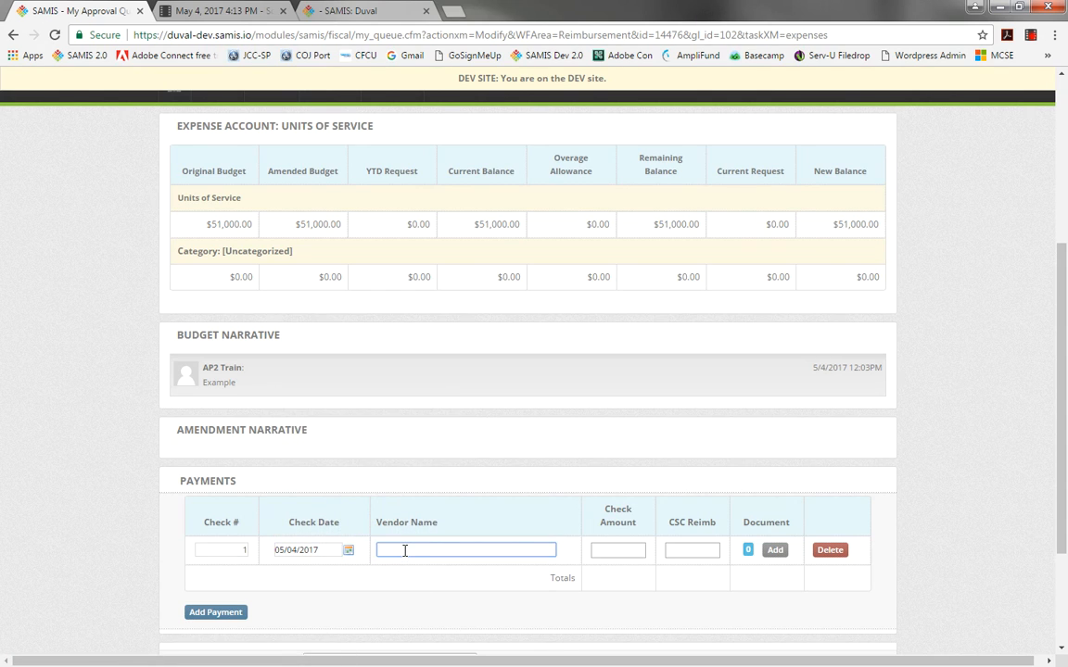
{"action": "type", "text": "Rodger's Camp"}
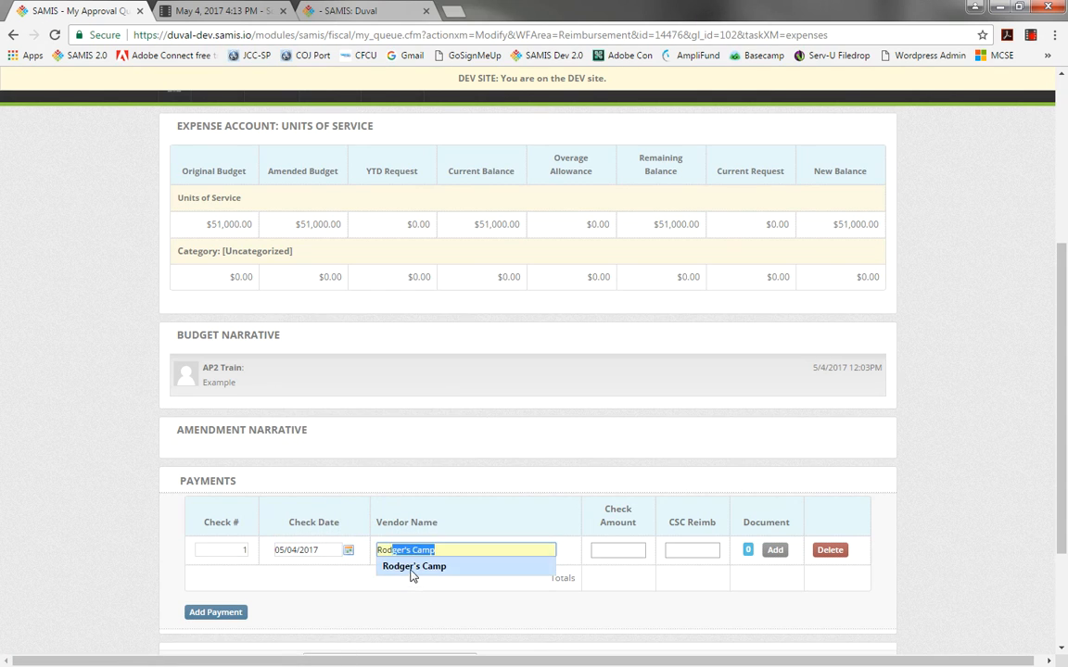
{"action": "left_click", "coordinate": [412, 568]}
Set the payment's check amount and CSC reimbursement both to 51000.
{"action": "left_click", "coordinate": [625, 549]}
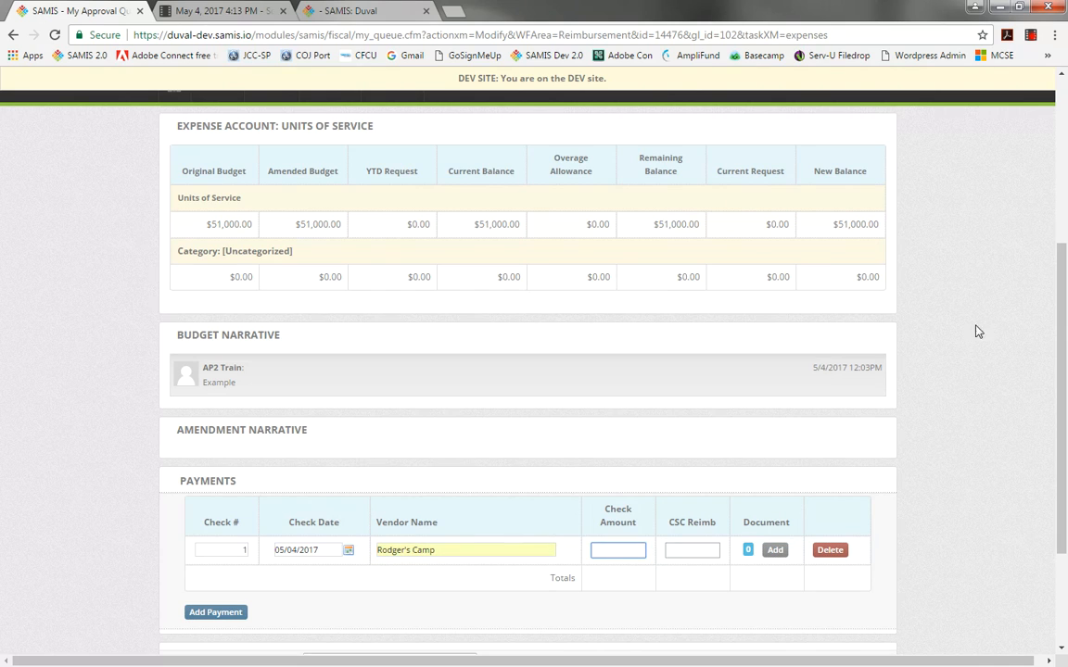
{"action": "type", "text": "51000"}
{"action": "key", "text": "Tab"}
{"action": "type", "text": "51"}
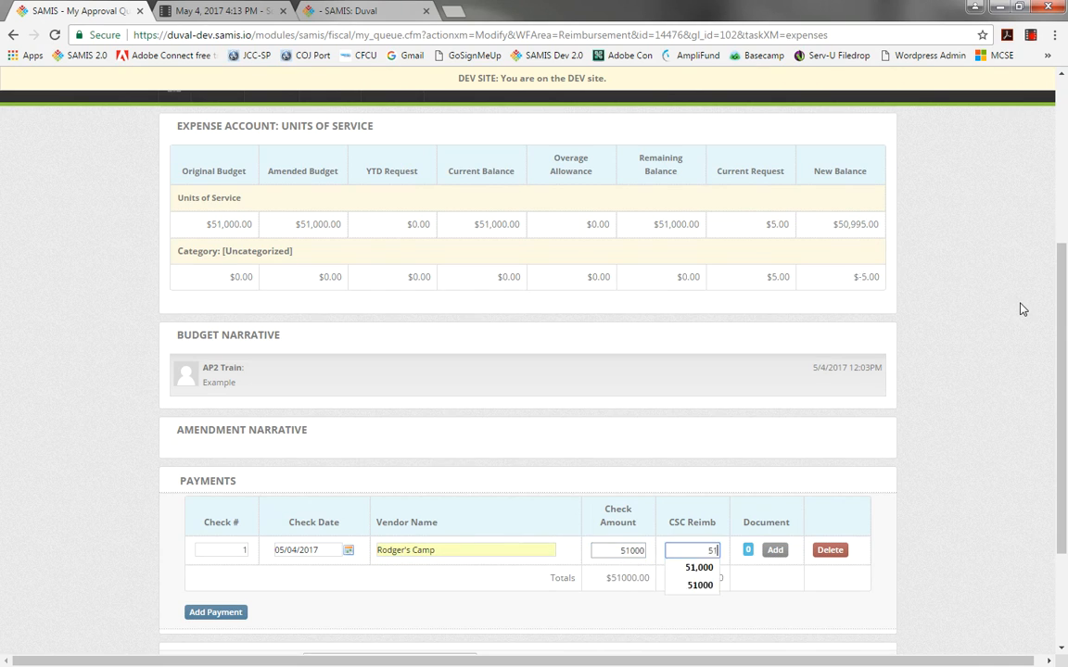
{"action": "type", "text": "000"}
{"action": "key", "text": "Tab"}
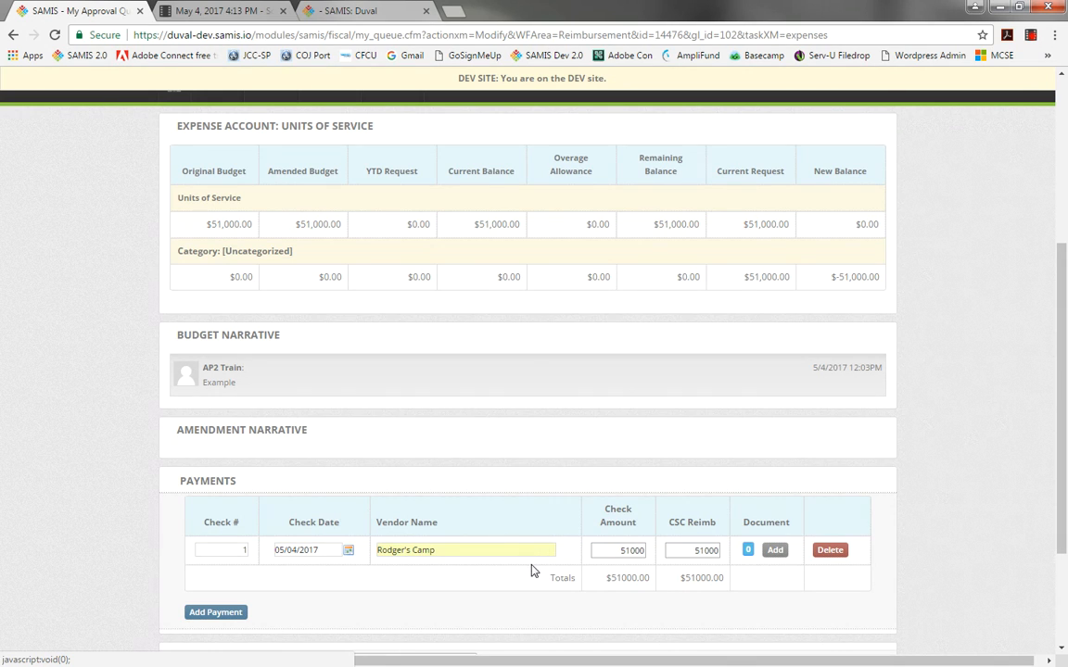
Open the add-document dialog for the payment and title it PUOS Activity Report Invoice Arp 2017.
{"action": "left_click", "coordinate": [775, 551]}
{"action": "left_click", "coordinate": [516, 260]}
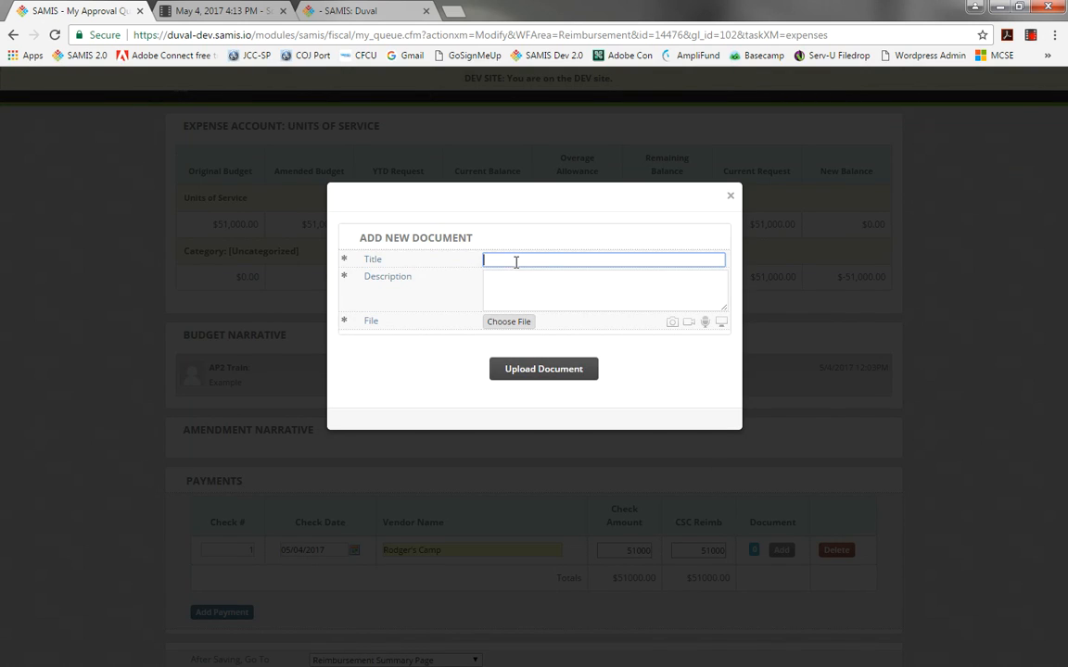
{"action": "type", "text": "P"}
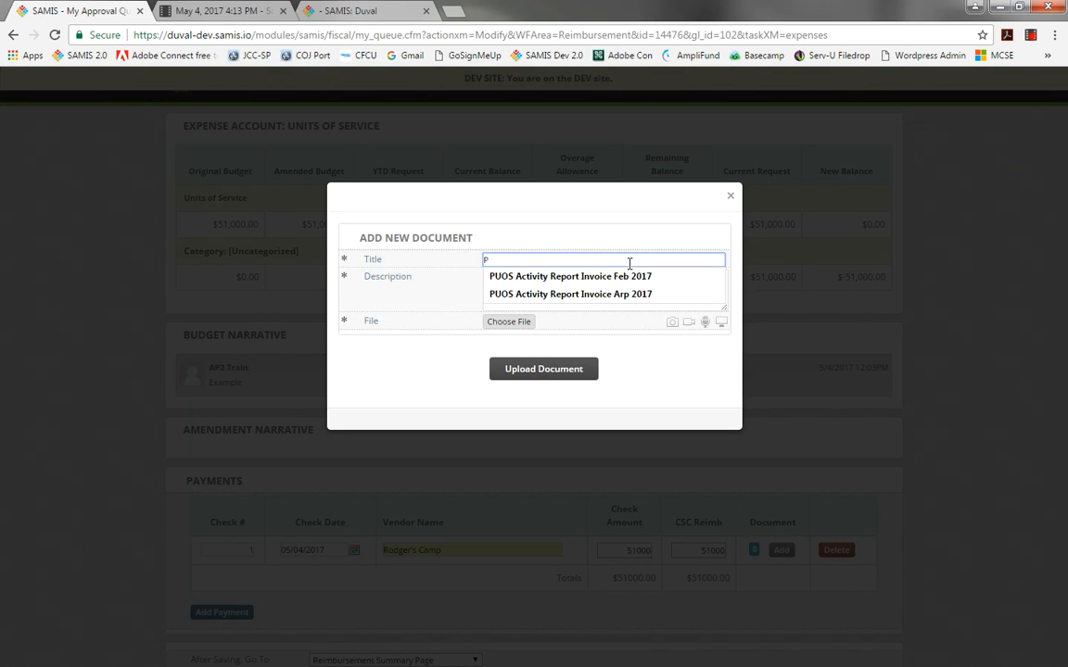
{"action": "left_click", "coordinate": [610, 294]}
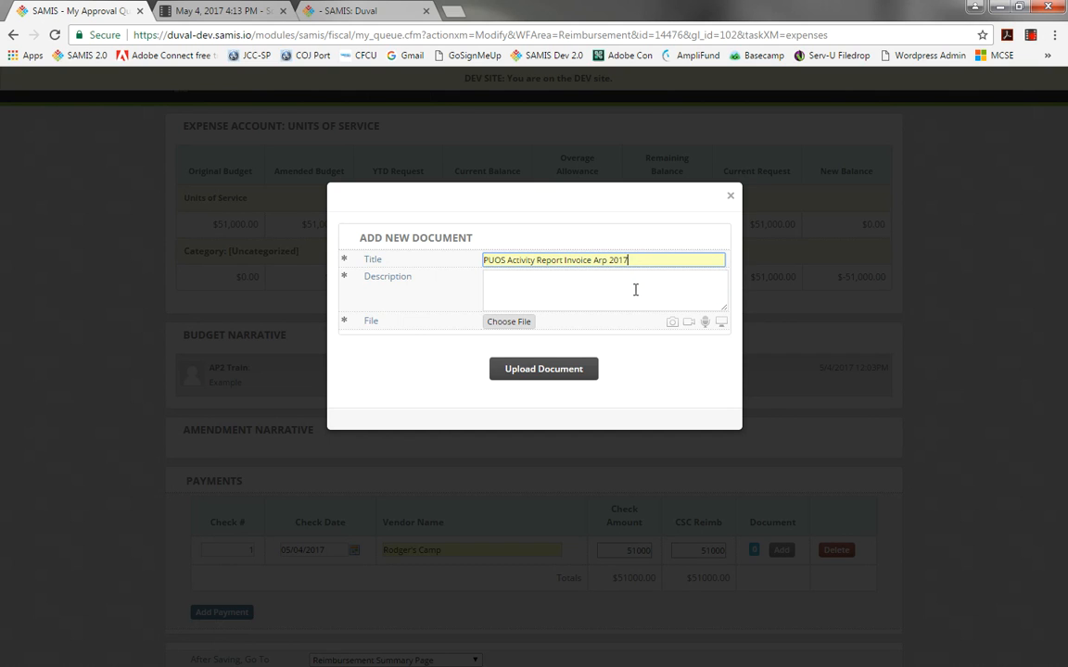
{"action": "left_click", "coordinate": [599, 279]}
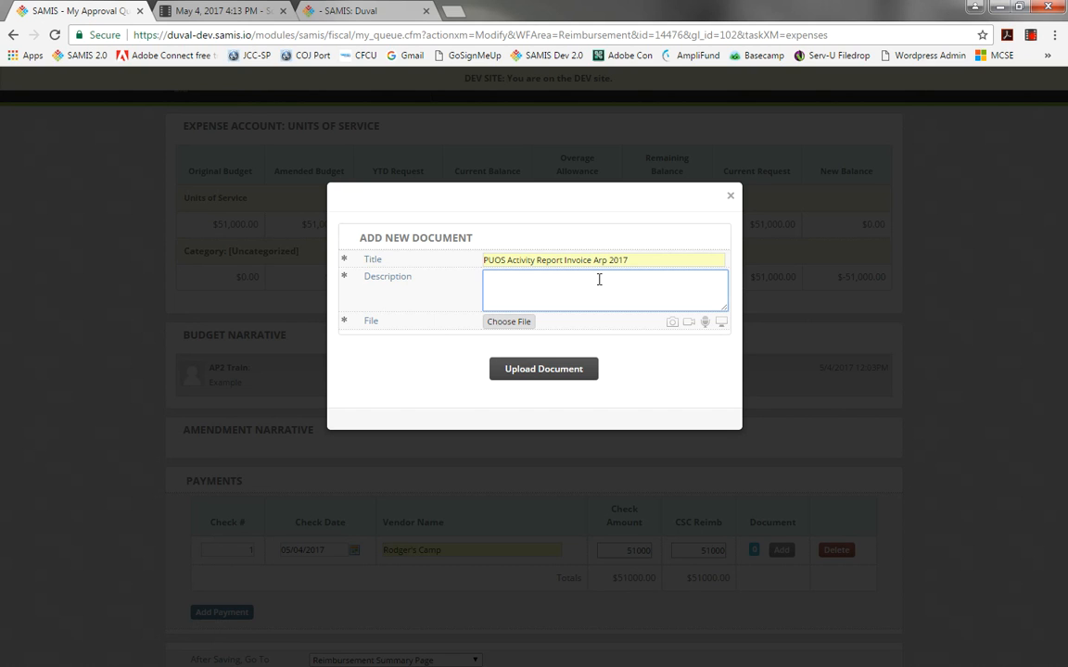
Describe the document as Example, attach PUOS Activity Report for PU2 Test April 2017.pdf from the Finance Webinar folder, and upload it.
{"action": "type", "text": "Example"}
{"action": "left_click", "coordinate": [516, 323]}
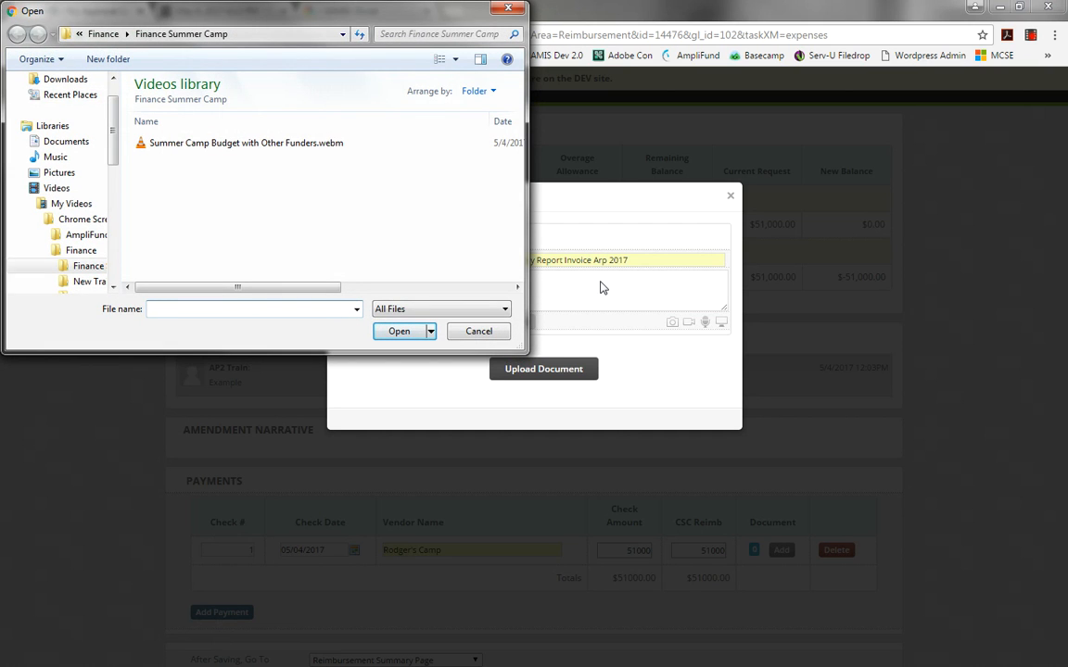
{"action": "left_click_drag", "start_coordinate": [383, 22], "coordinate": [562, 165]}
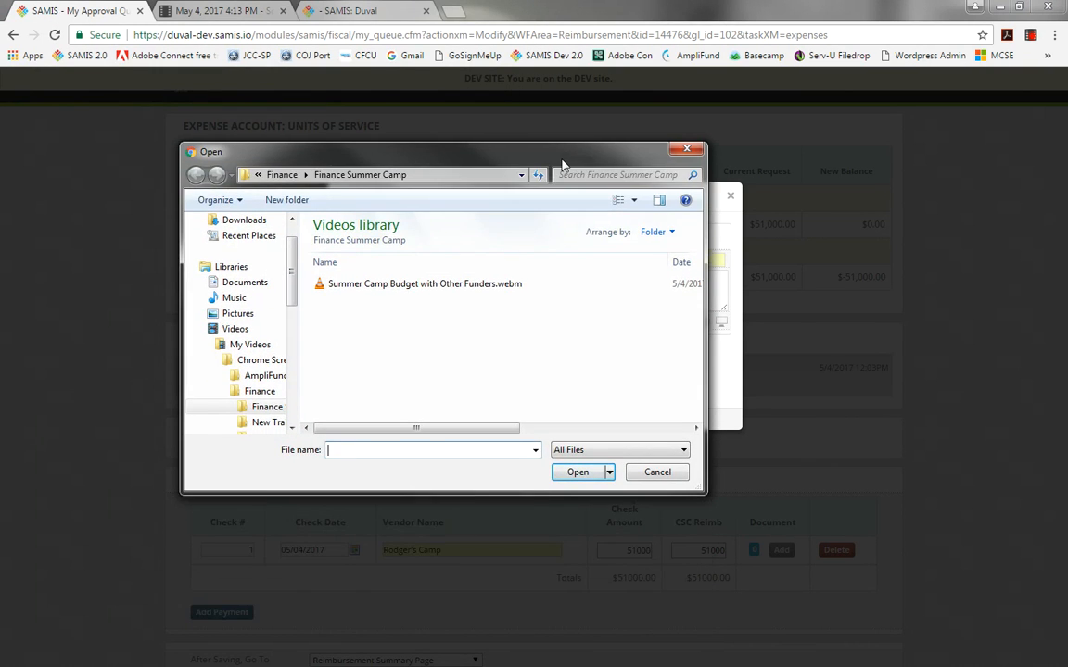
{"action": "scroll", "coordinate": [274, 259], "scroll_direction": "up", "scroll_amount": 1}
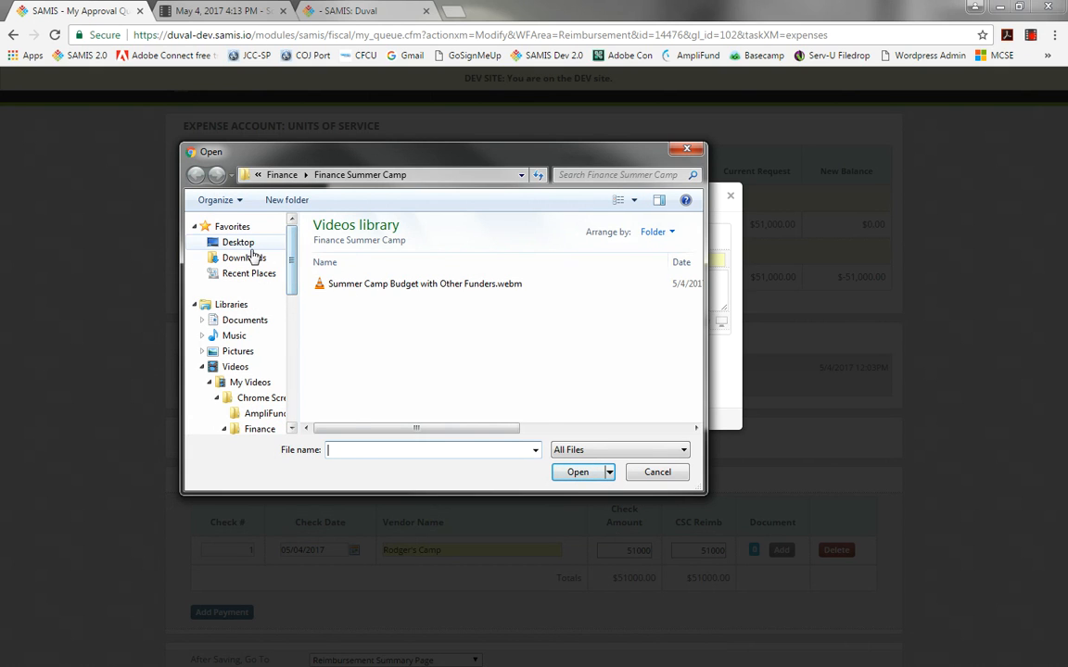
{"action": "left_click", "coordinate": [239, 243]}
{"action": "scroll", "coordinate": [396, 302], "scroll_direction": "down", "scroll_amount": 10}
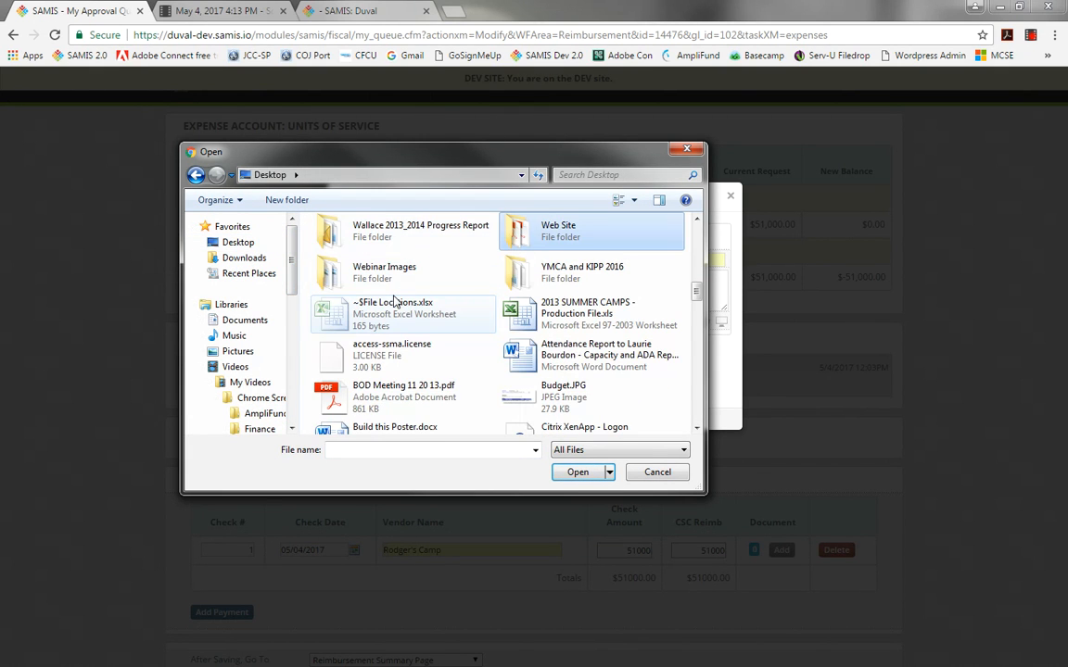
{"action": "double_click", "coordinate": [360, 271]}
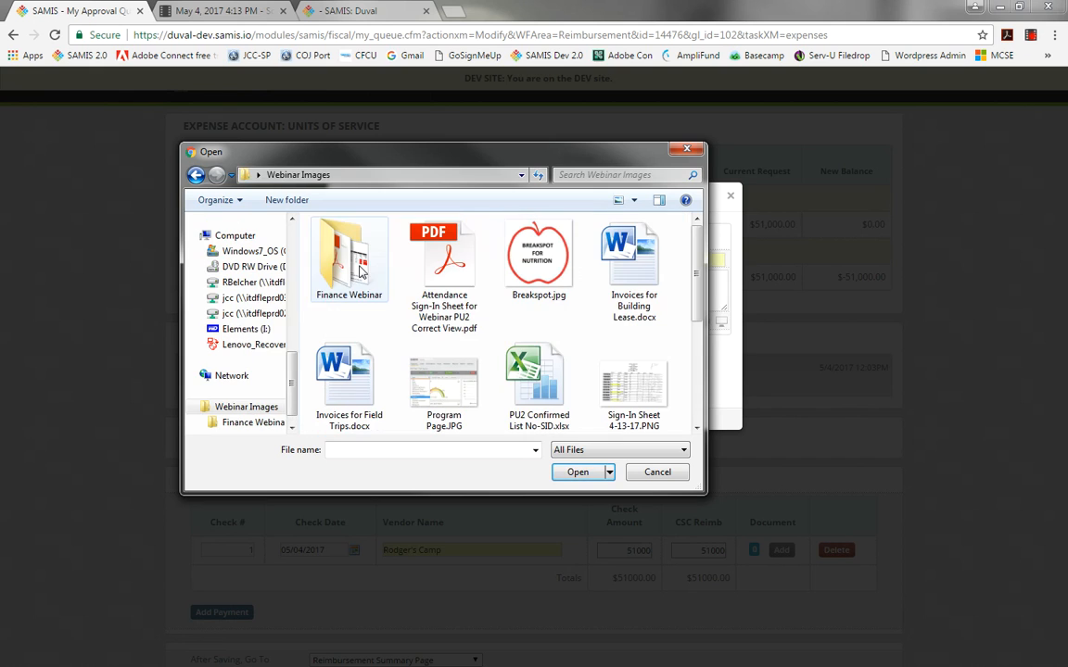
{"action": "double_click", "coordinate": [345, 267]}
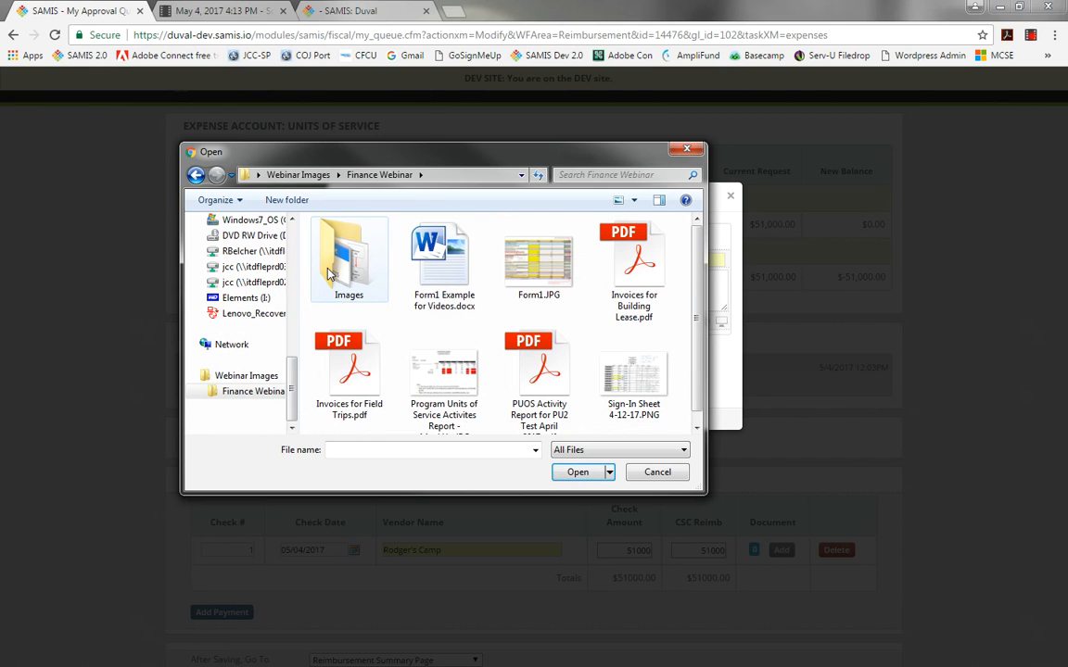
{"action": "left_click", "coordinate": [568, 375]}
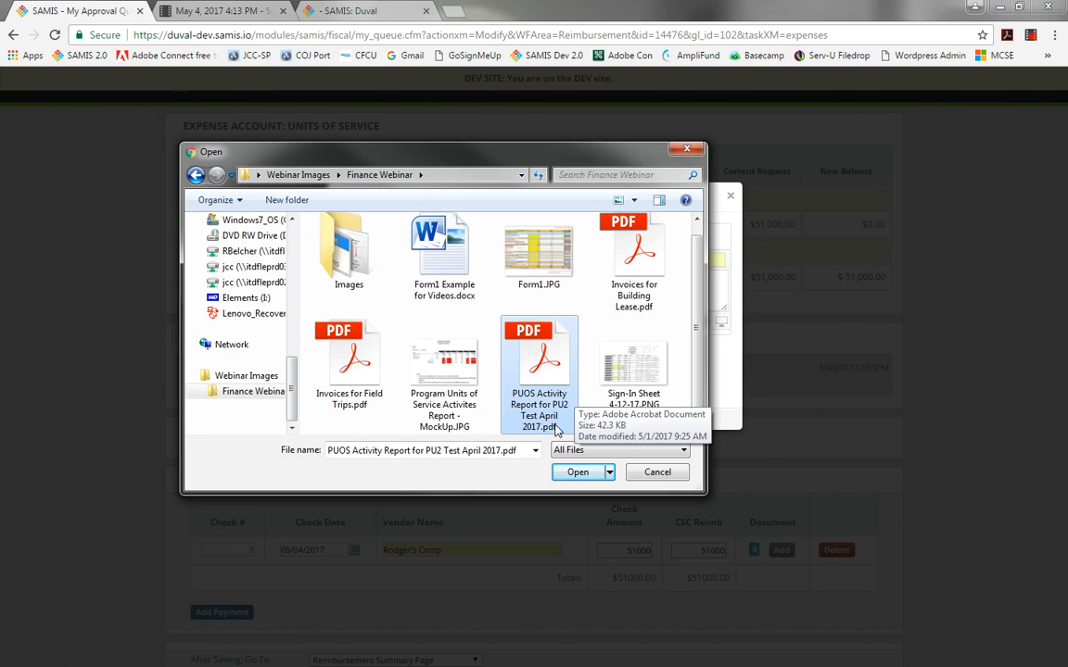
{"action": "left_click", "coordinate": [575, 473]}
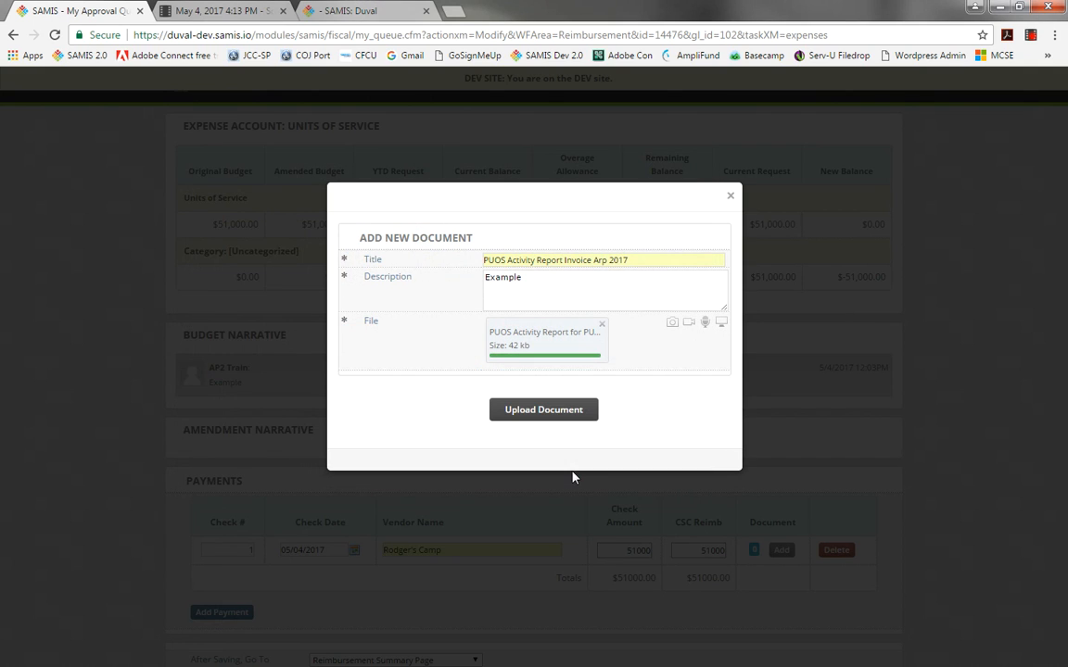
{"action": "left_click", "coordinate": [543, 410]}
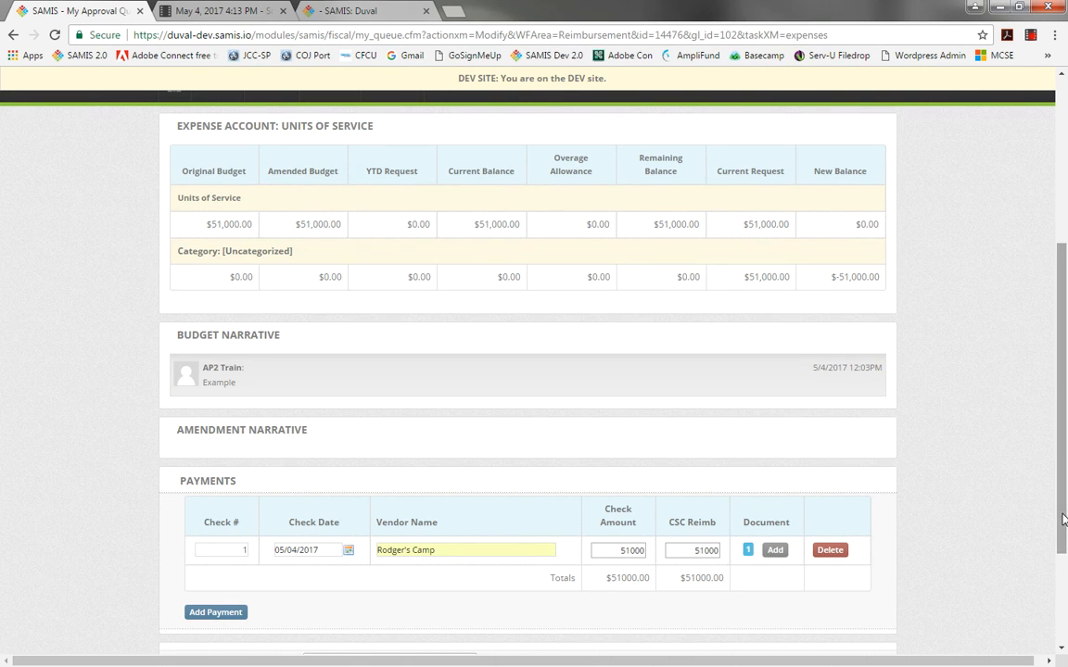
Save the payments and expand the Uncategorized expense accounts on the reimbursement summary.
{"action": "left_click_drag", "start_coordinate": [1063, 519], "coordinate": [1065, 612]}
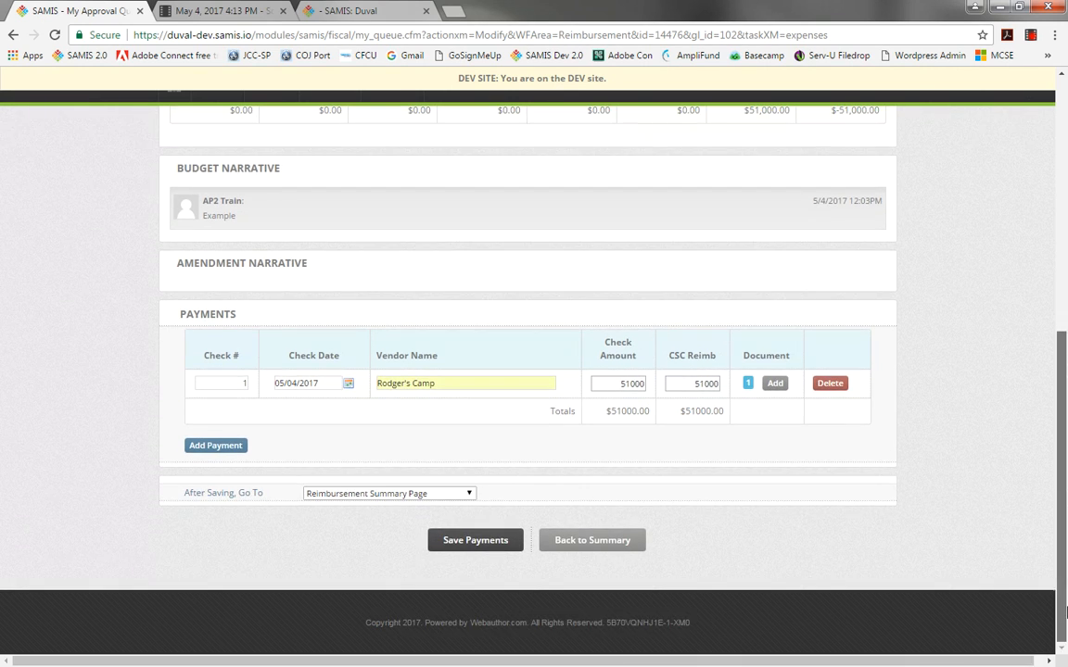
{"action": "left_click", "coordinate": [497, 547]}
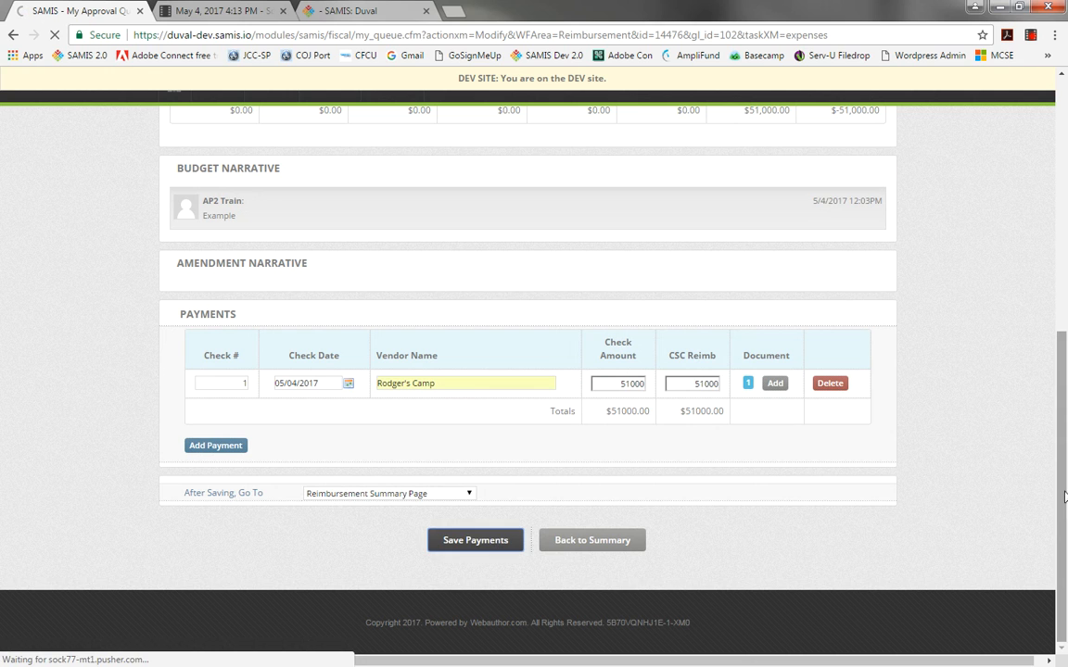
{"action": "left_click_drag", "start_coordinate": [1063, 430], "coordinate": [1062, 242]}
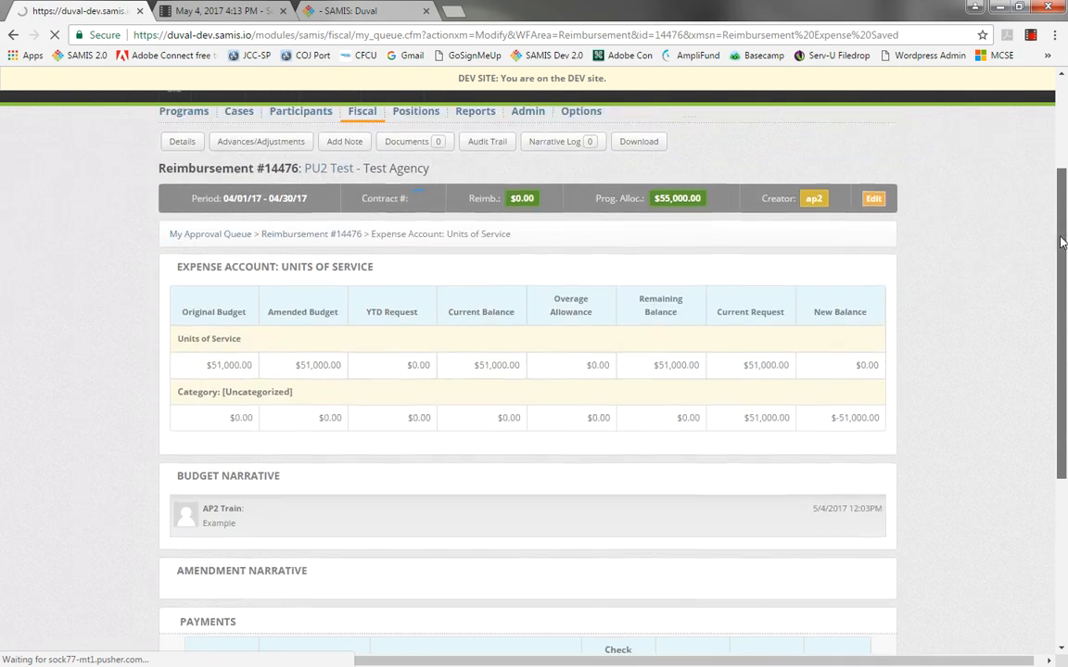
{"action": "left_click_drag", "start_coordinate": [994, 83], "coordinate": [862, 82]}
{"action": "left_click_drag", "start_coordinate": [1063, 190], "coordinate": [1039, 435]}
{"action": "left_click", "coordinate": [181, 439]}
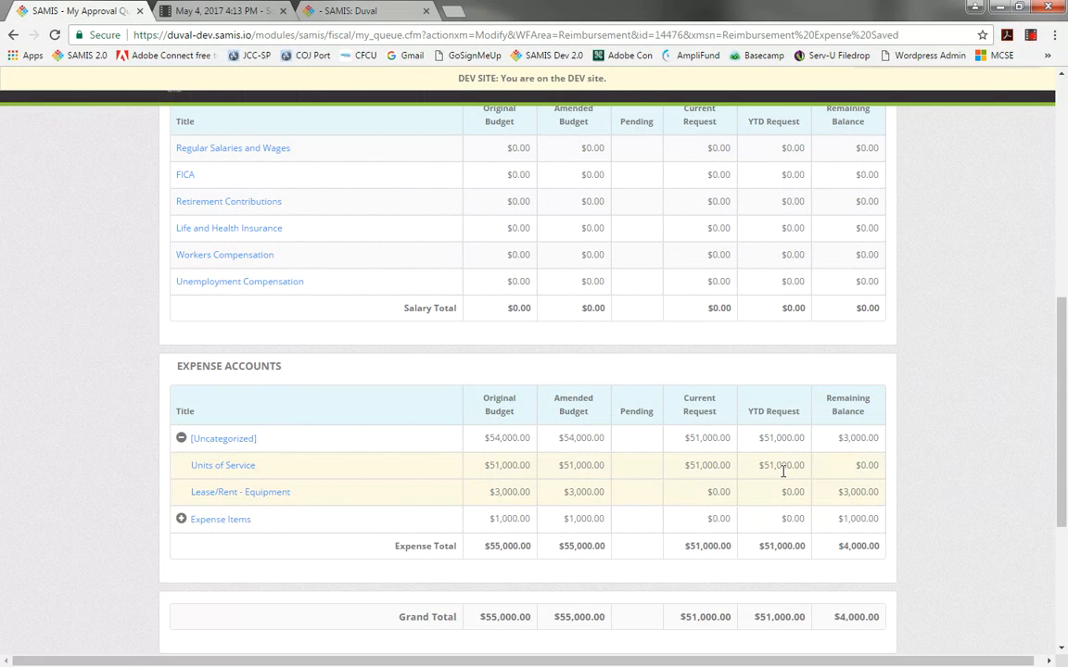
{"action": "scroll", "coordinate": [1050, 213], "scroll_direction": "up", "scroll_amount": 6}
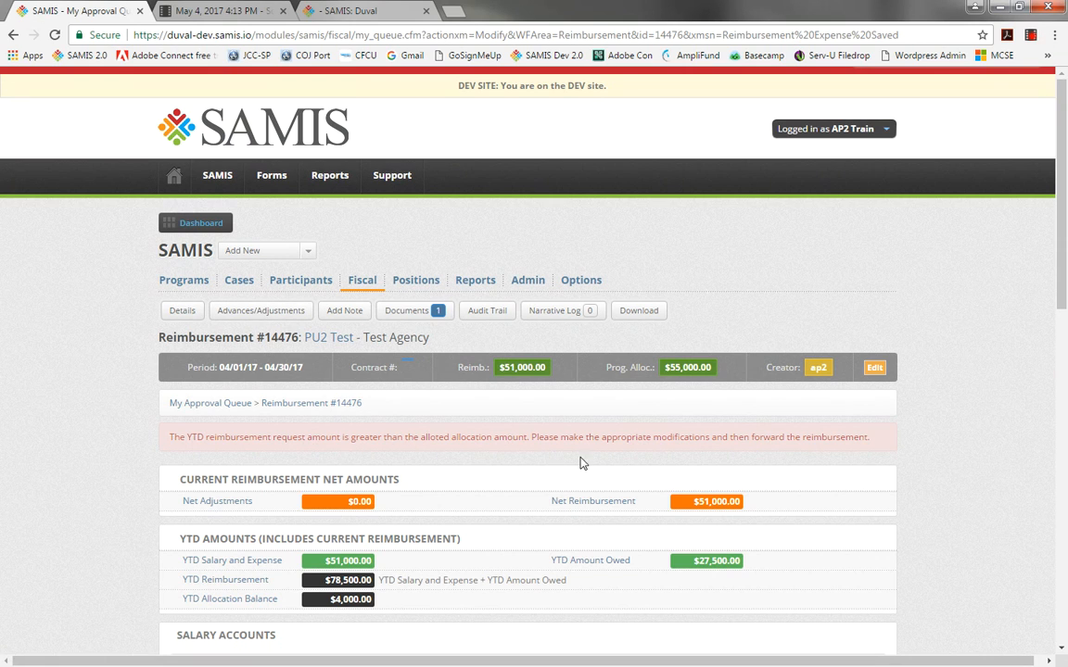
Open Advances/Adjustments, choose the 05/02/2017 - Advance Pay Back adjustment, and set the amount to apply to 27500.00.
{"action": "left_click", "coordinate": [277, 319]}
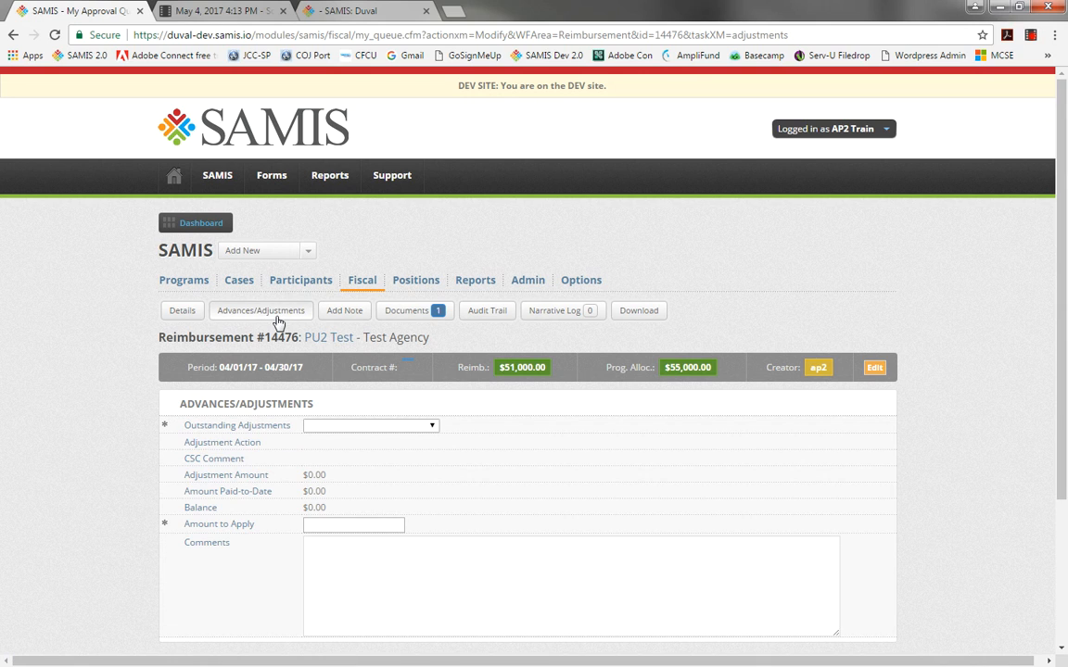
{"action": "left_click", "coordinate": [375, 426]}
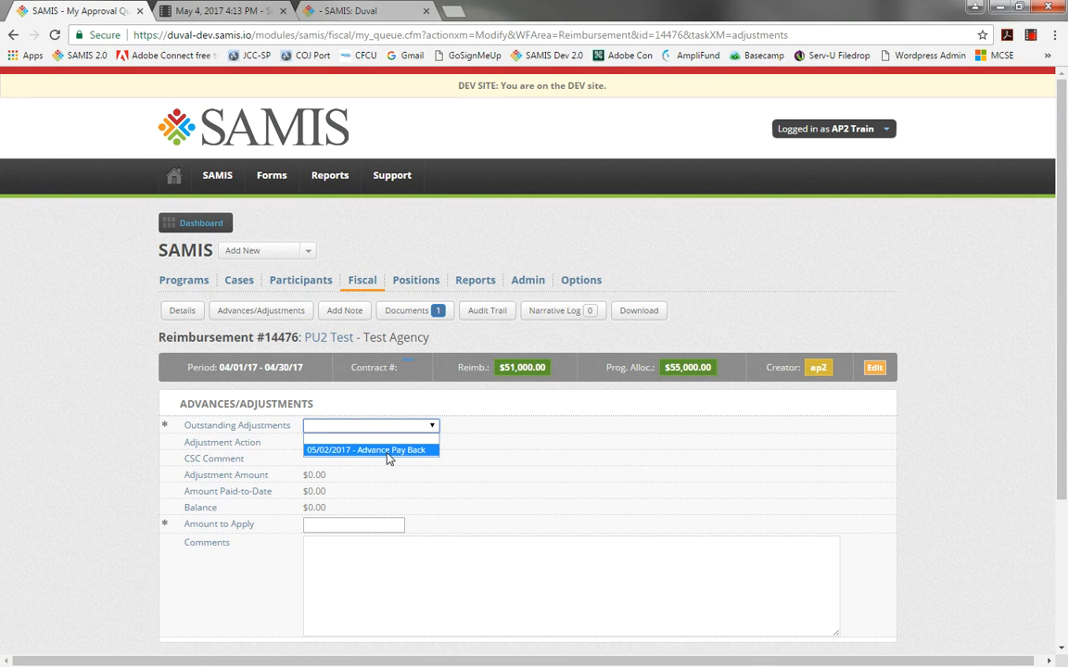
{"action": "left_click", "coordinate": [388, 454]}
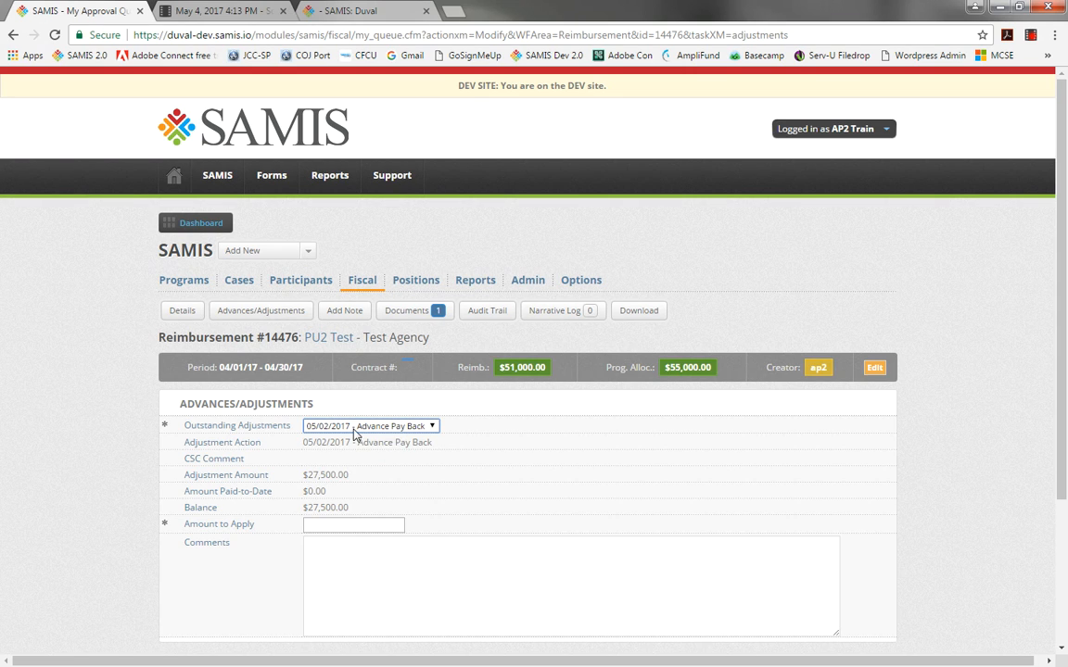
{"action": "left_click", "coordinate": [342, 524]}
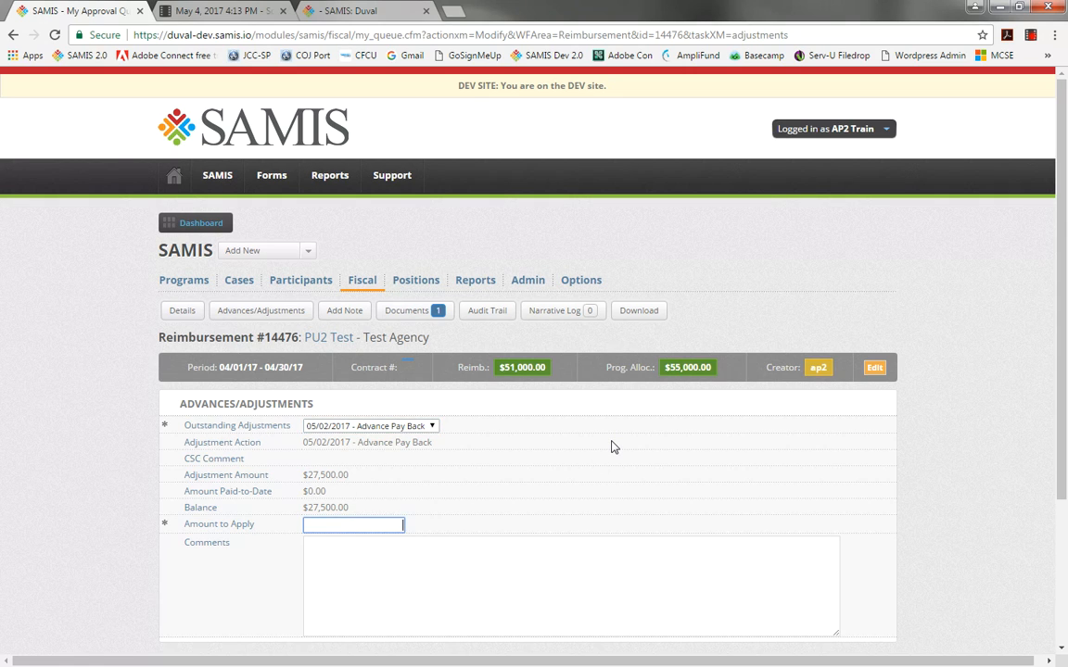
{"action": "type", "text": "2750"}
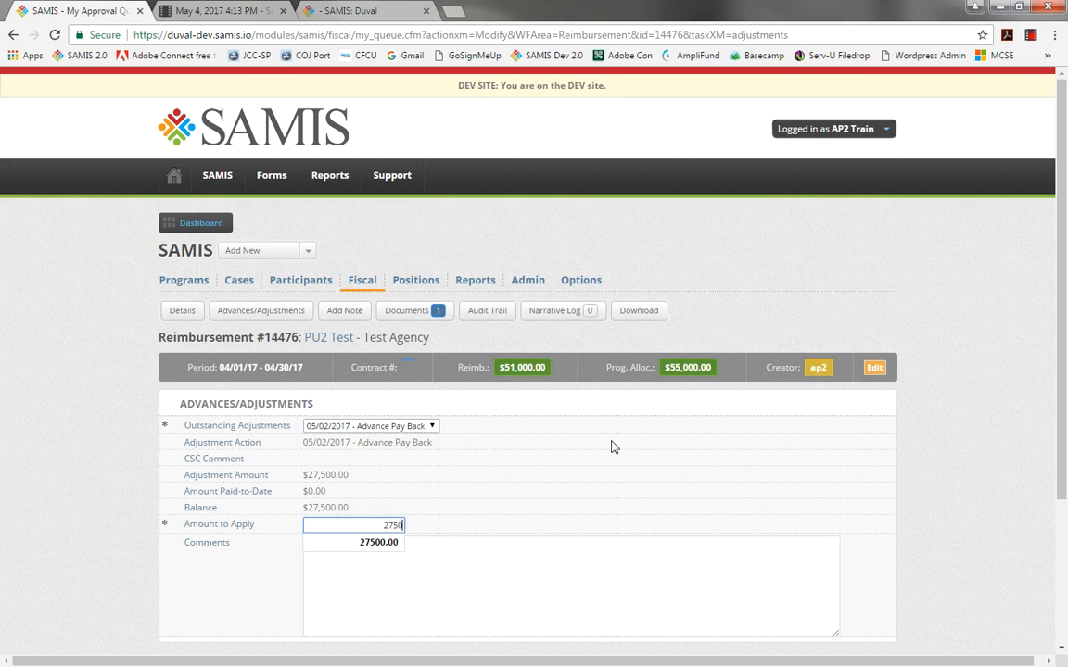
{"action": "type", "text": "0.00"}
{"action": "key", "text": "Tab"}
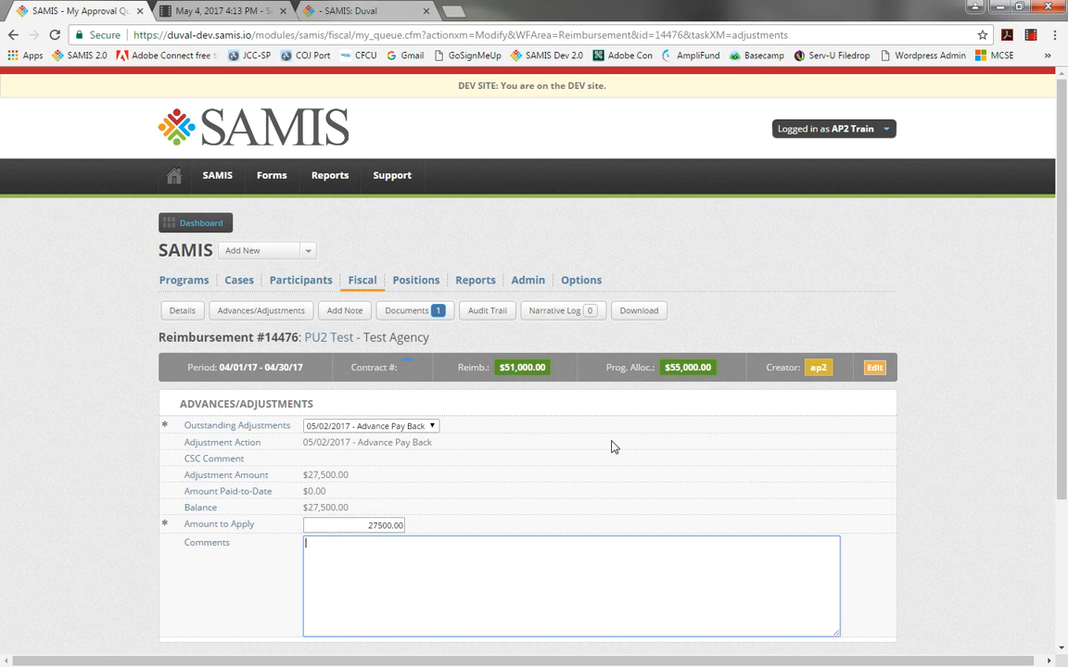
Comment "Paying back my original advance for summer camp program." and apply the advance/adjustment.
{"action": "type", "text": "Paying back my original advance"}
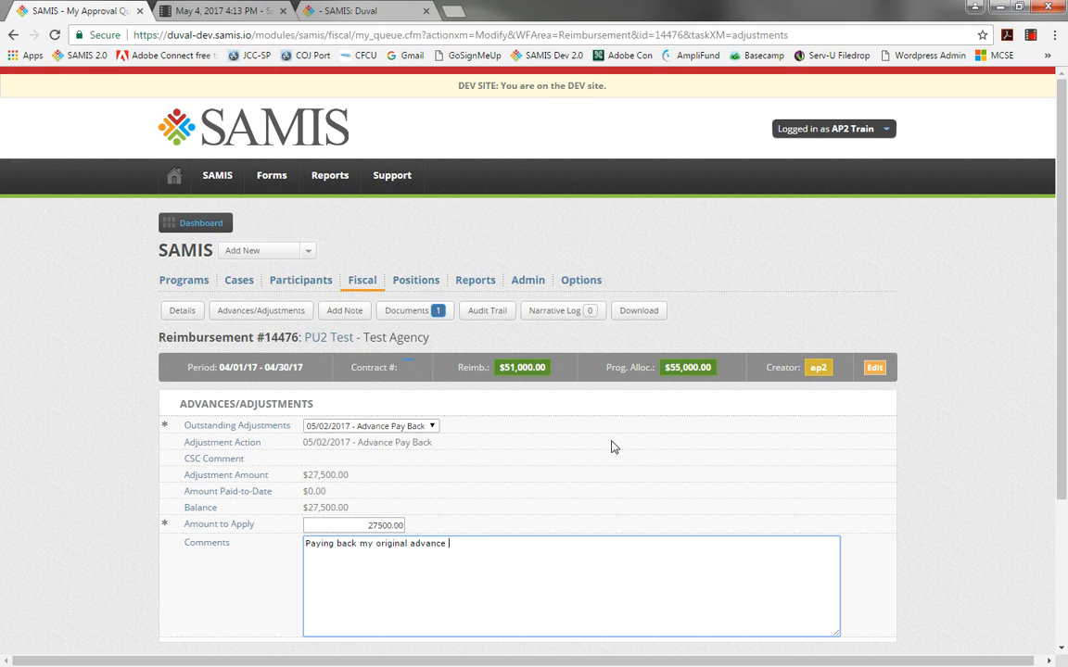
{"action": "type", "text": " for summer camp program."}
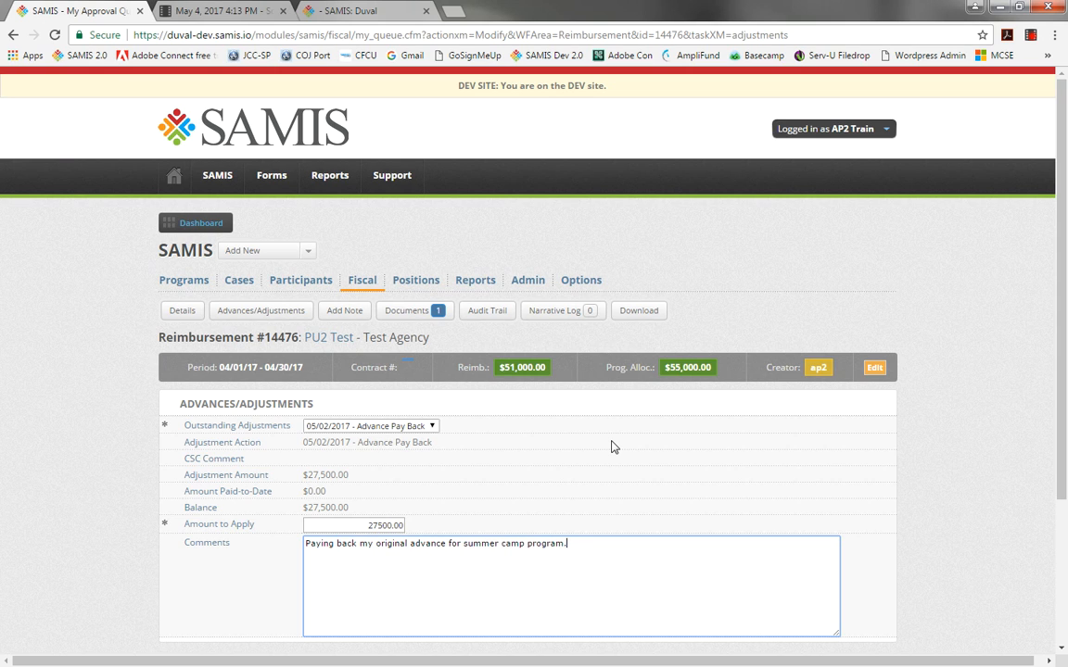
{"action": "scroll", "coordinate": [1065, 547], "scroll_direction": "down", "scroll_amount": 3}
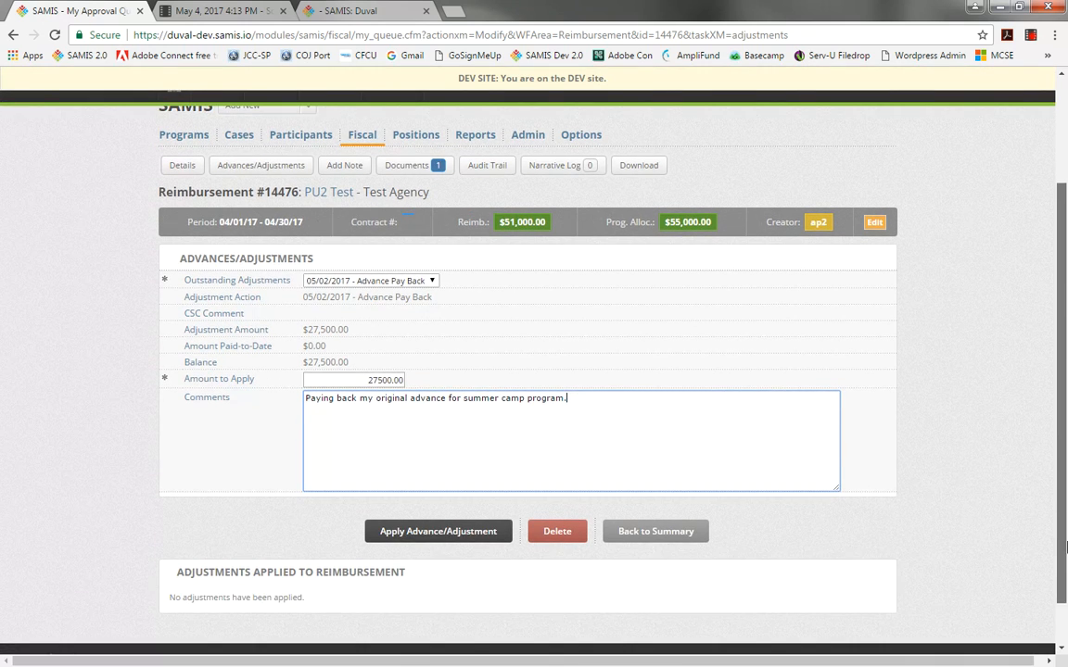
{"action": "left_click", "coordinate": [473, 532]}
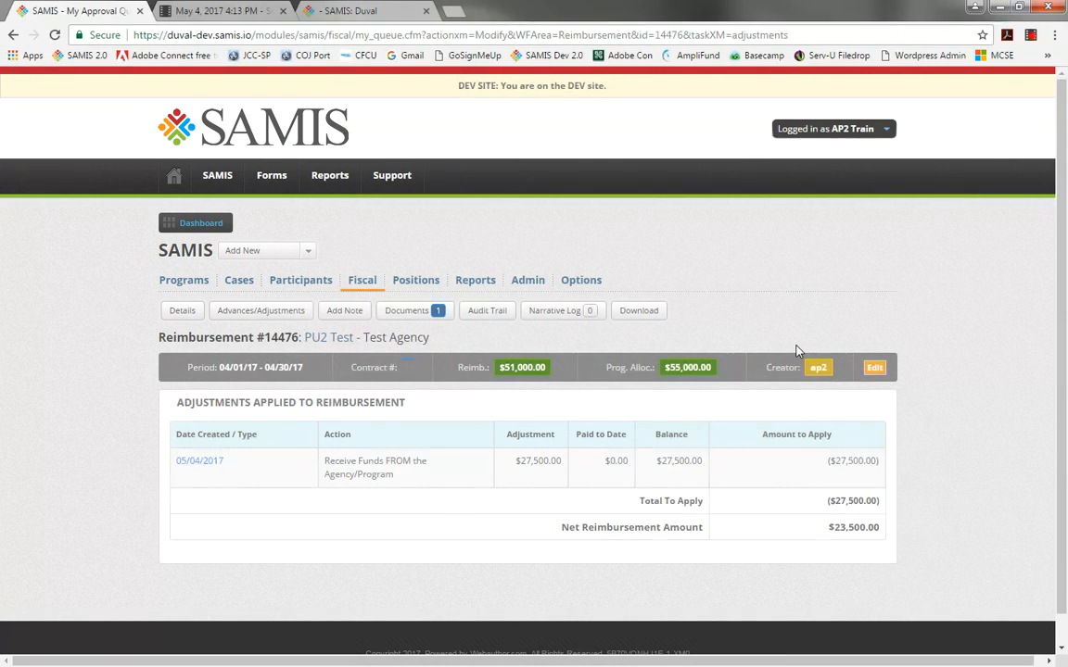
Go to My Approval Queue, filter the request type to Reimbursement, and open the PU2 Test reimbursement.
{"action": "mouse_move", "coordinate": [364, 279]}
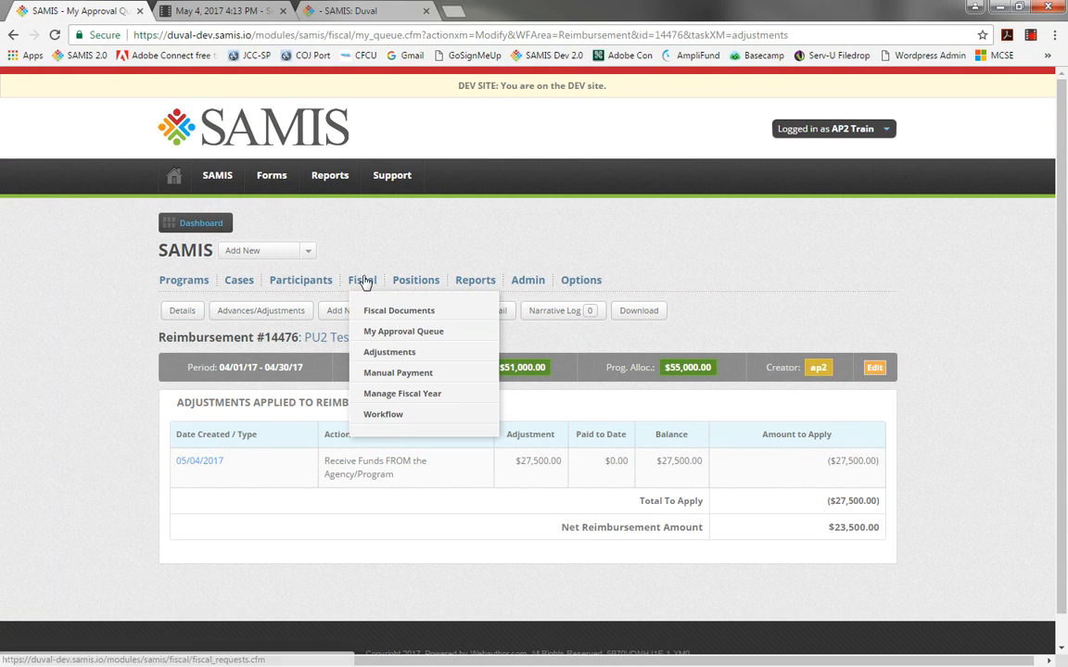
{"action": "left_click", "coordinate": [375, 331]}
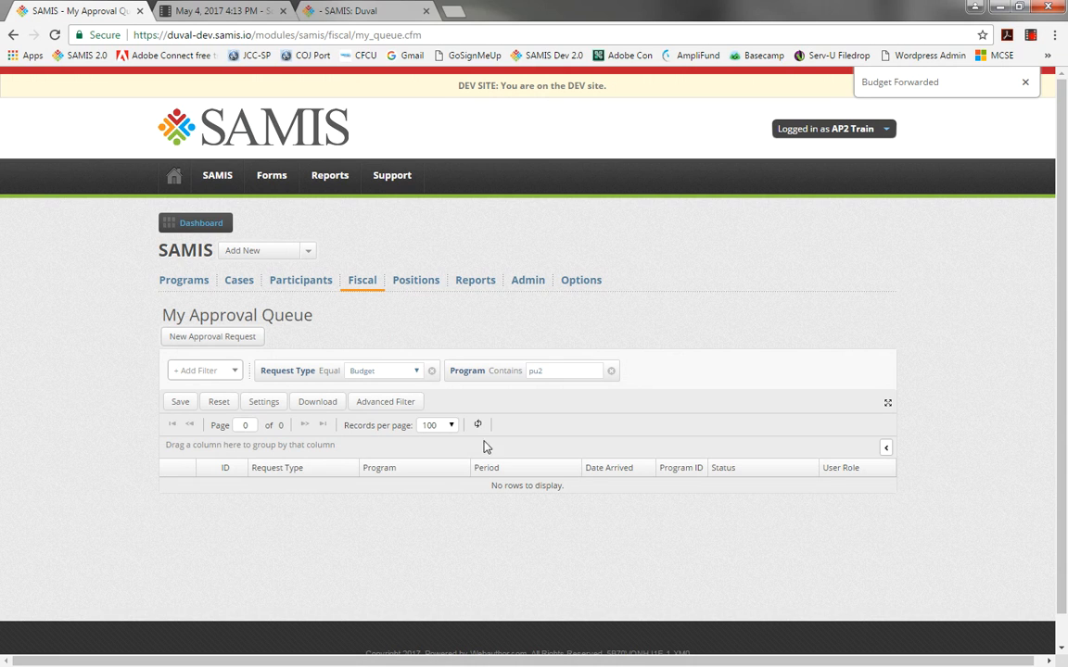
{"action": "left_click", "coordinate": [416, 372]}
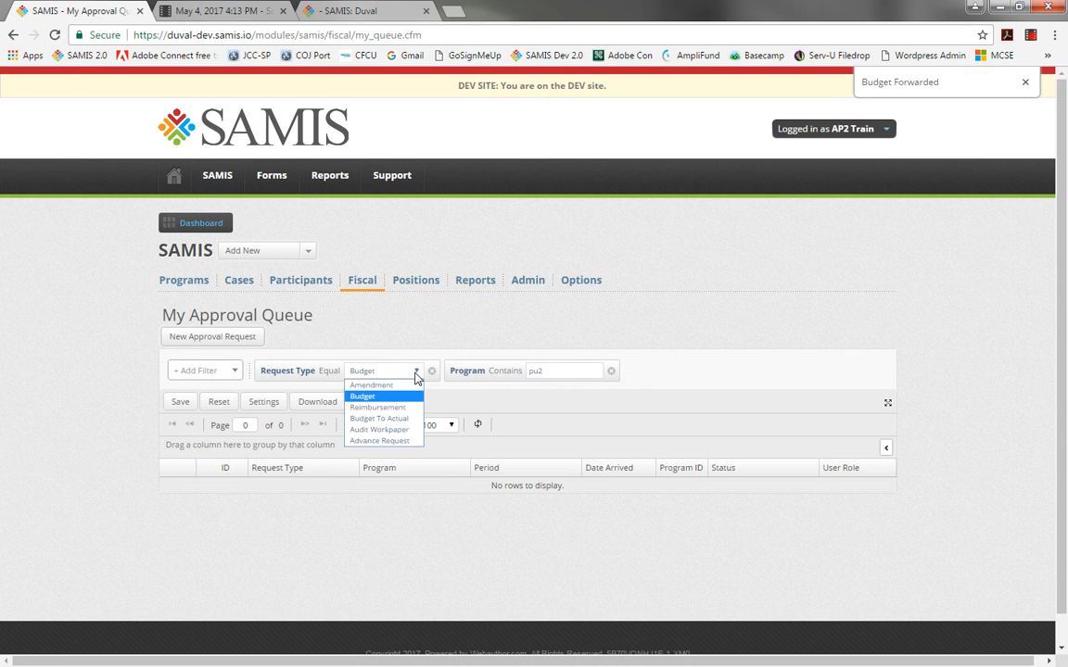
{"action": "left_click", "coordinate": [406, 408]}
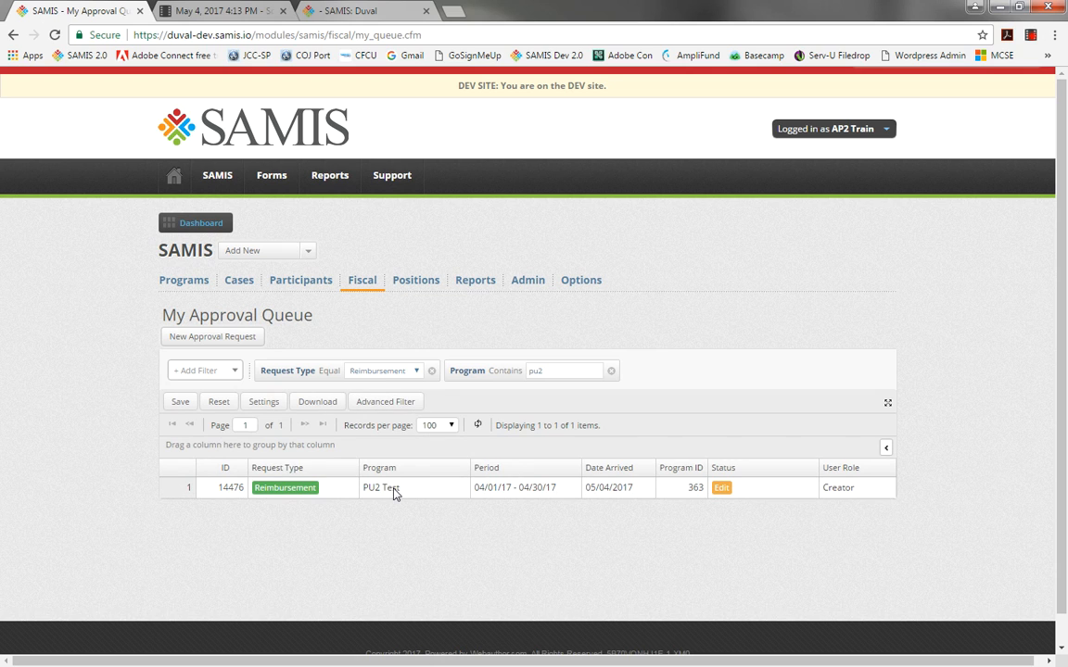
{"action": "left_click", "coordinate": [393, 494]}
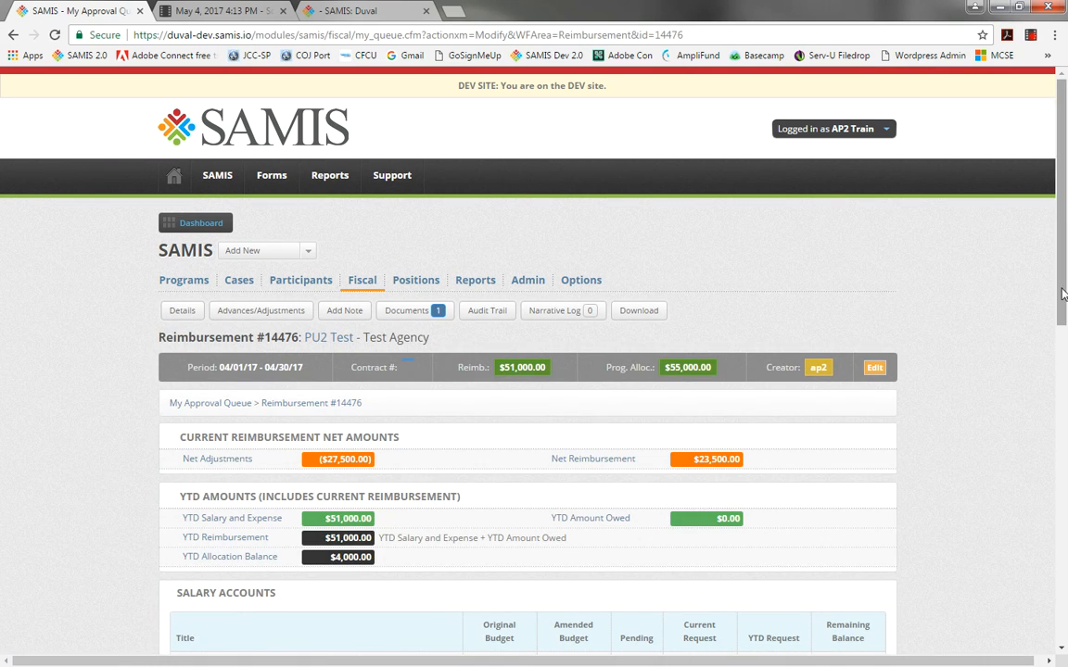
Expand the Uncategorized expense accounts and open the Lease/Rent - Equipment account.
{"action": "left_click_drag", "start_coordinate": [1062, 294], "coordinate": [1065, 374]}
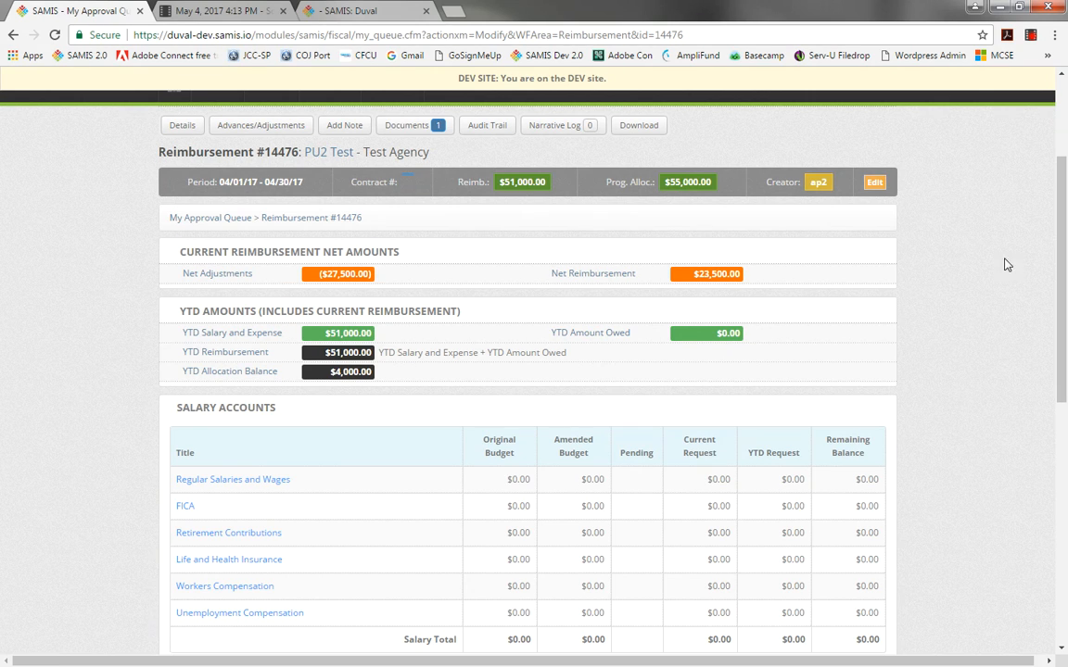
{"action": "left_click_drag", "start_coordinate": [1064, 269], "coordinate": [1066, 452]}
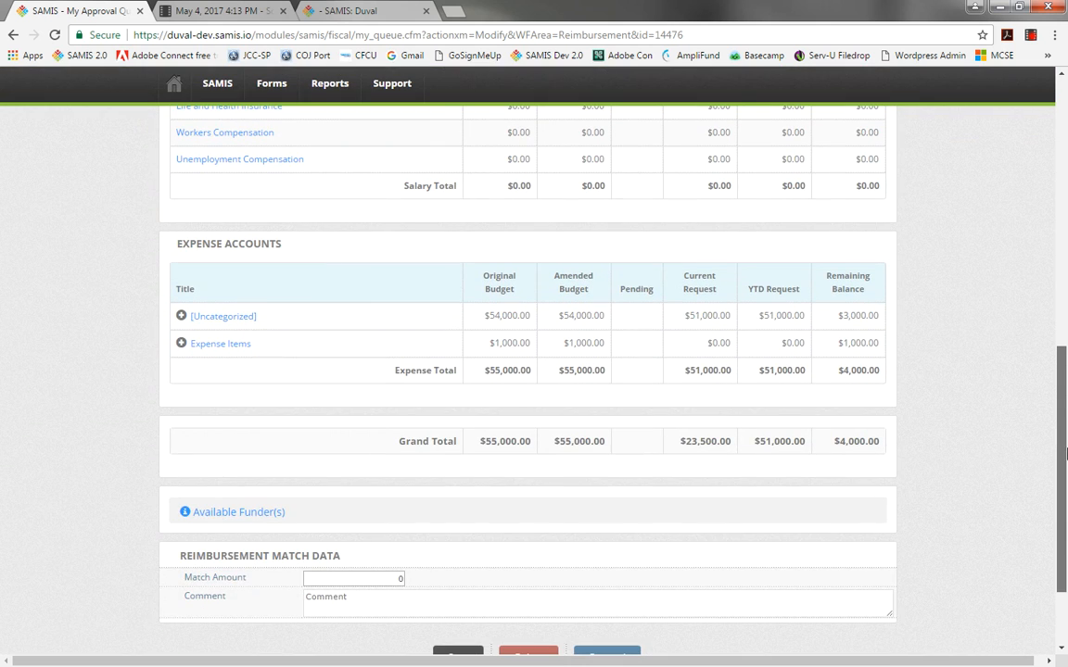
{"action": "left_click", "coordinate": [180, 317]}
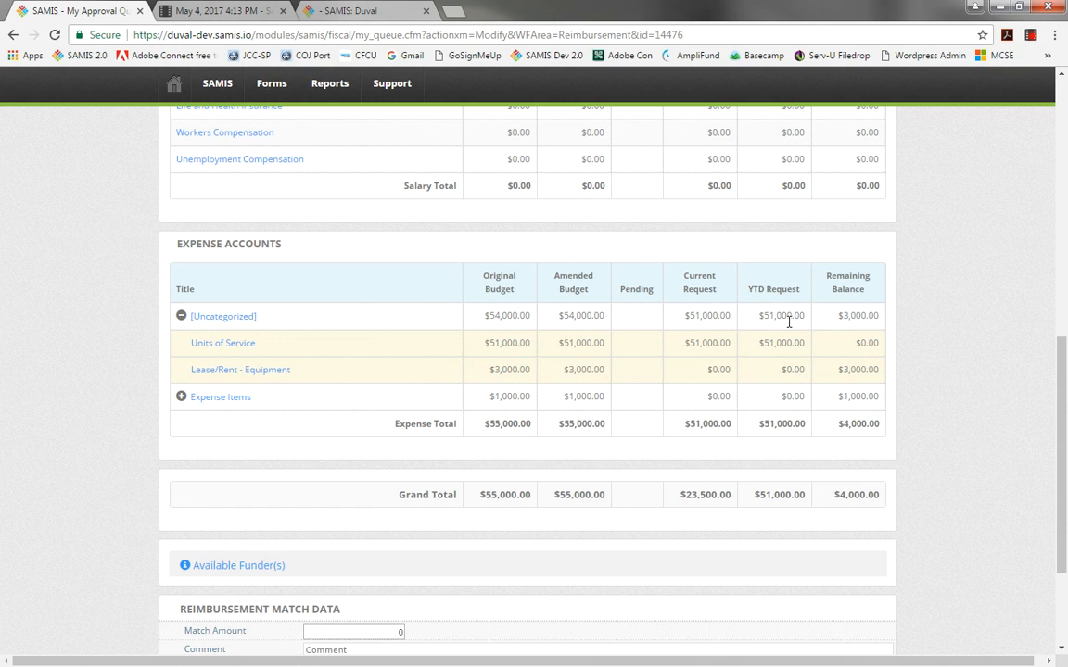
{"action": "left_click", "coordinate": [267, 371]}
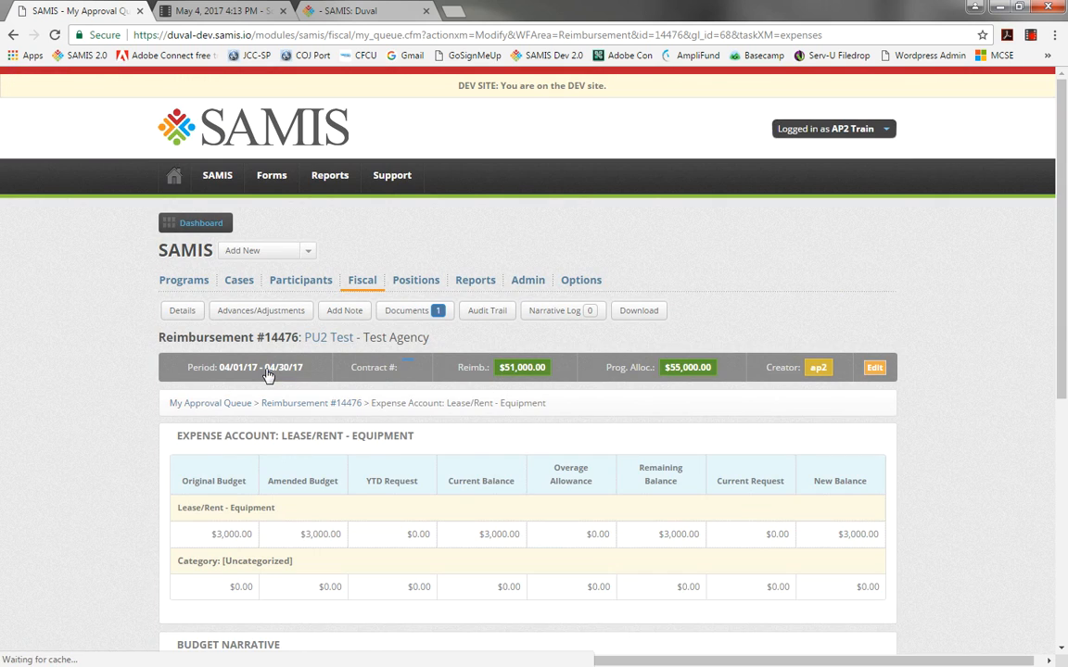
{"action": "scroll", "coordinate": [1066, 282], "scroll_direction": "down", "scroll_amount": 4}
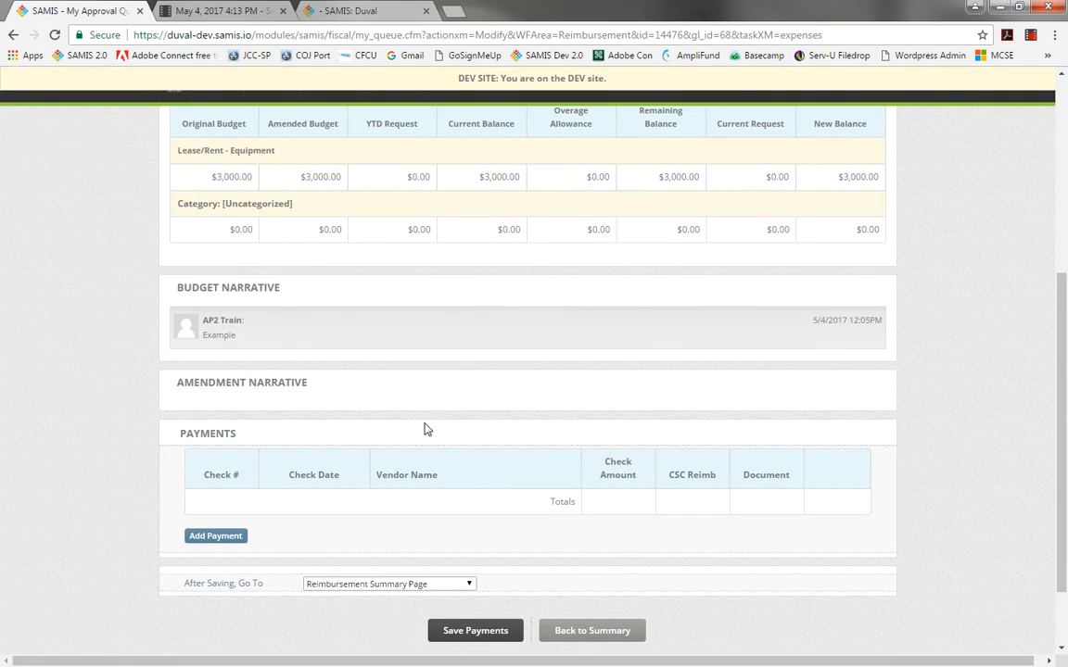
Add a payment with check number 2, dated 05/04/2017, vendor Rodger's Camp, check amount 3000 and CSC reimbursement 3000.
{"action": "left_click", "coordinate": [233, 545]}
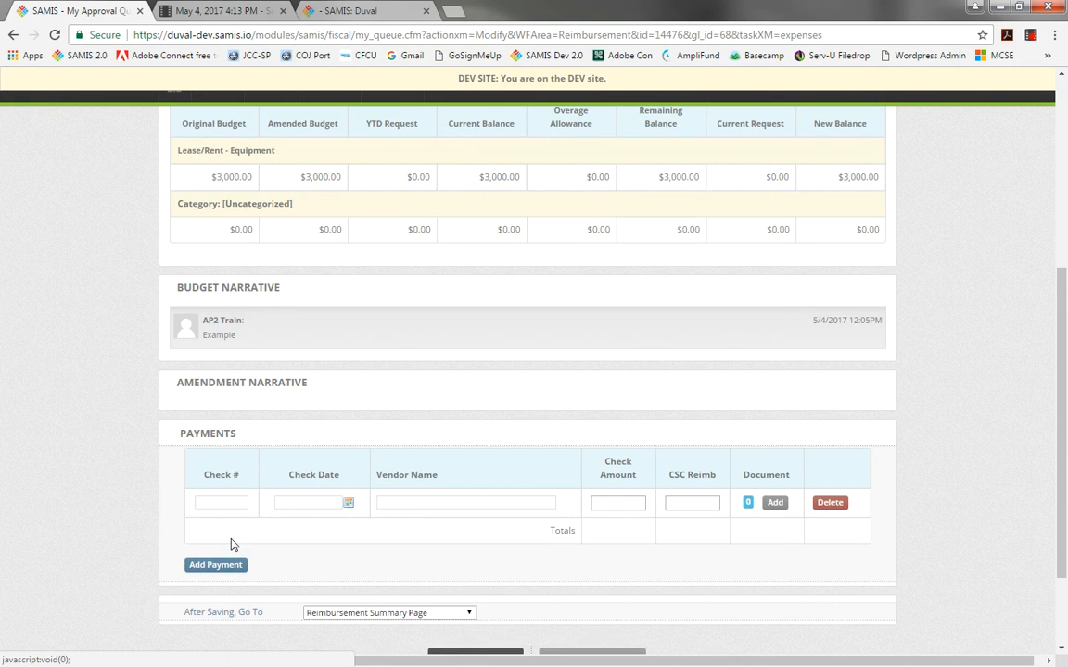
{"action": "left_click", "coordinate": [230, 502]}
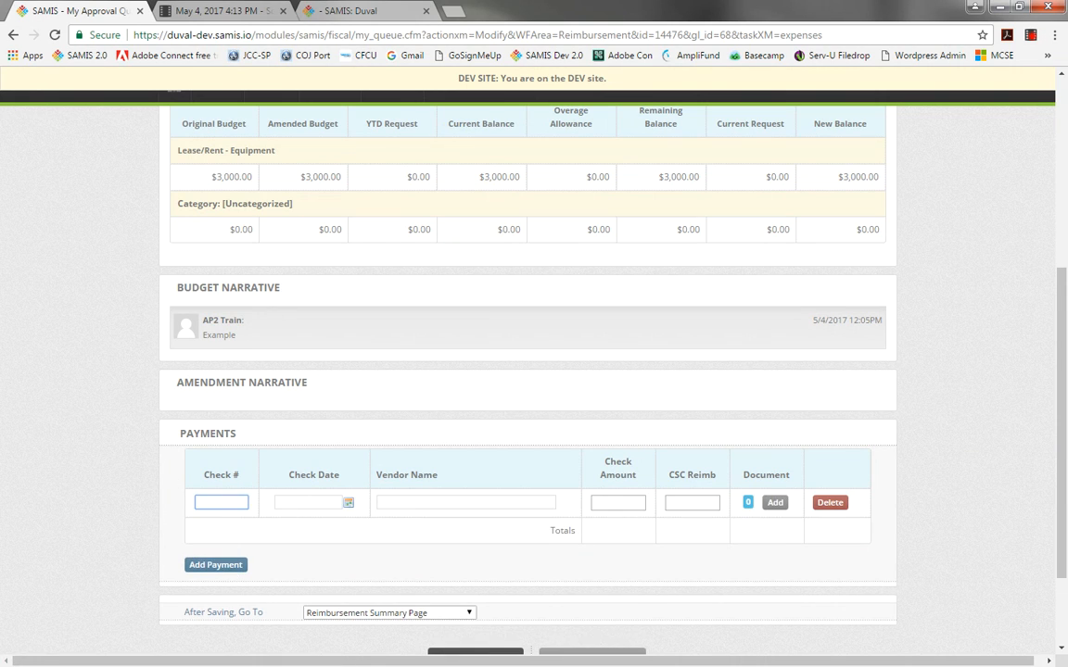
{"action": "type", "text": "2"}
{"action": "key", "text": "Tab"}
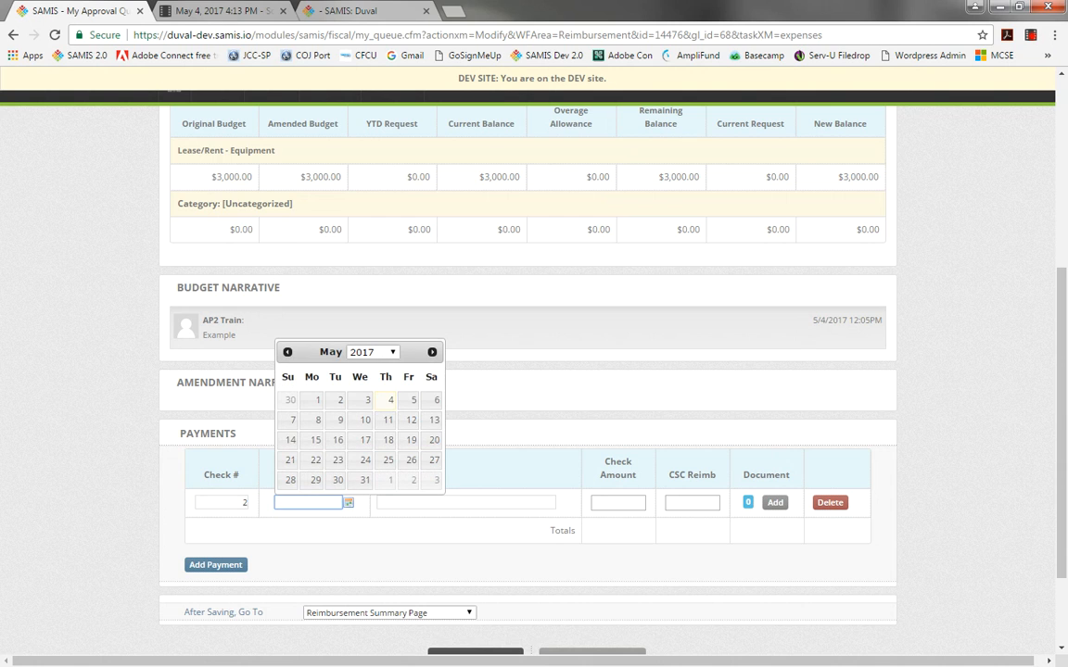
{"action": "left_click", "coordinate": [391, 399]}
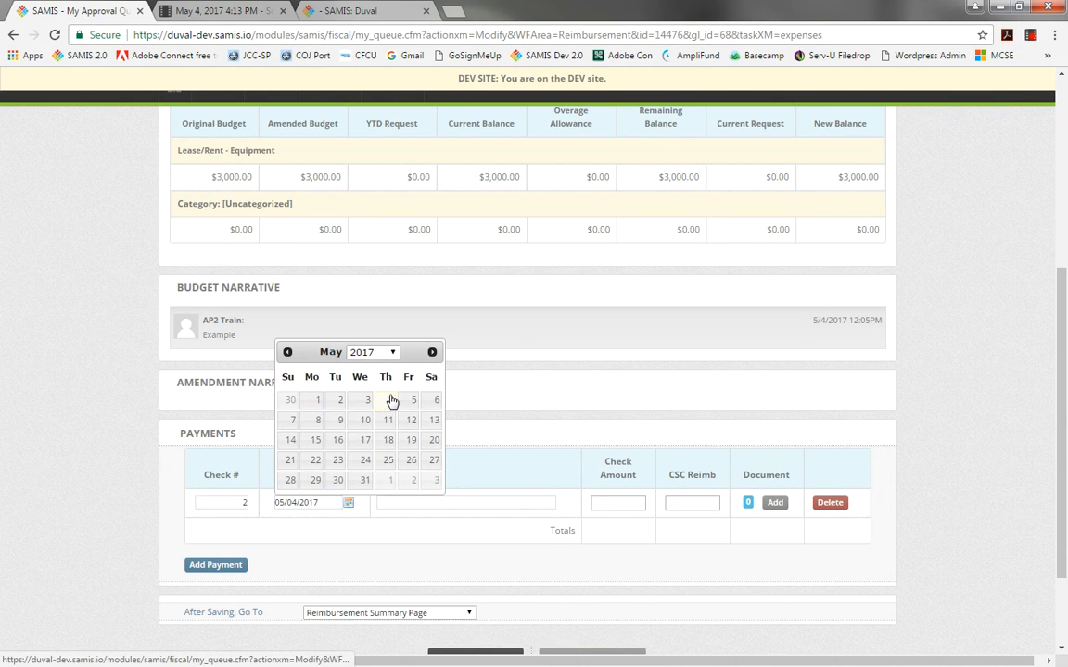
{"action": "left_click", "coordinate": [425, 502]}
{"action": "type", "text": "Rodger's Camp"}
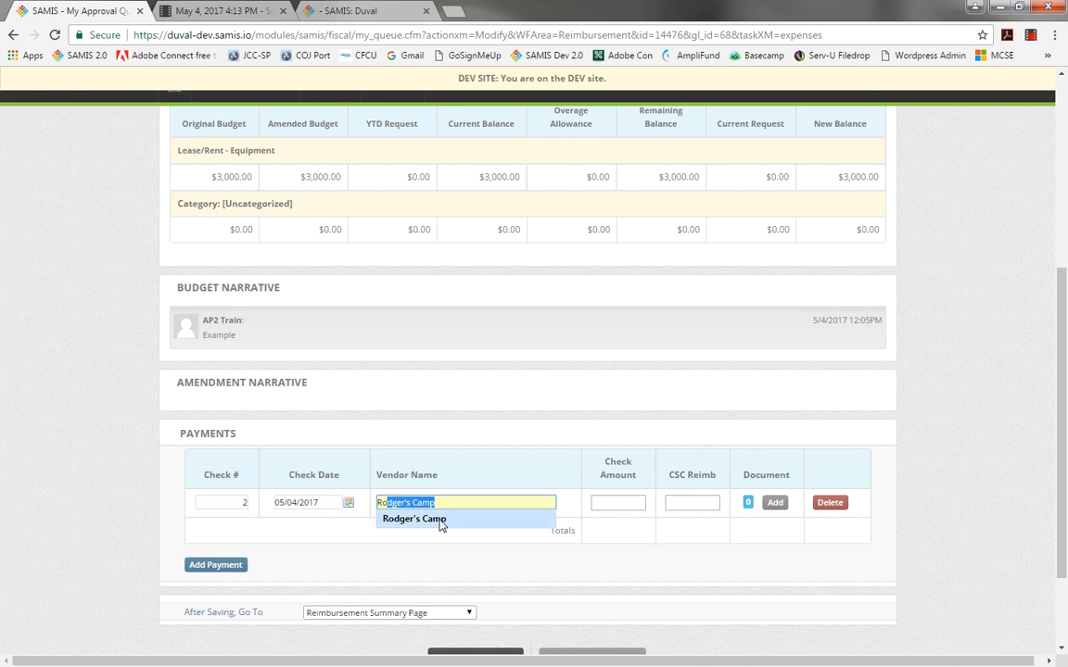
{"action": "left_click", "coordinate": [439, 520]}
{"action": "left_click", "coordinate": [610, 503]}
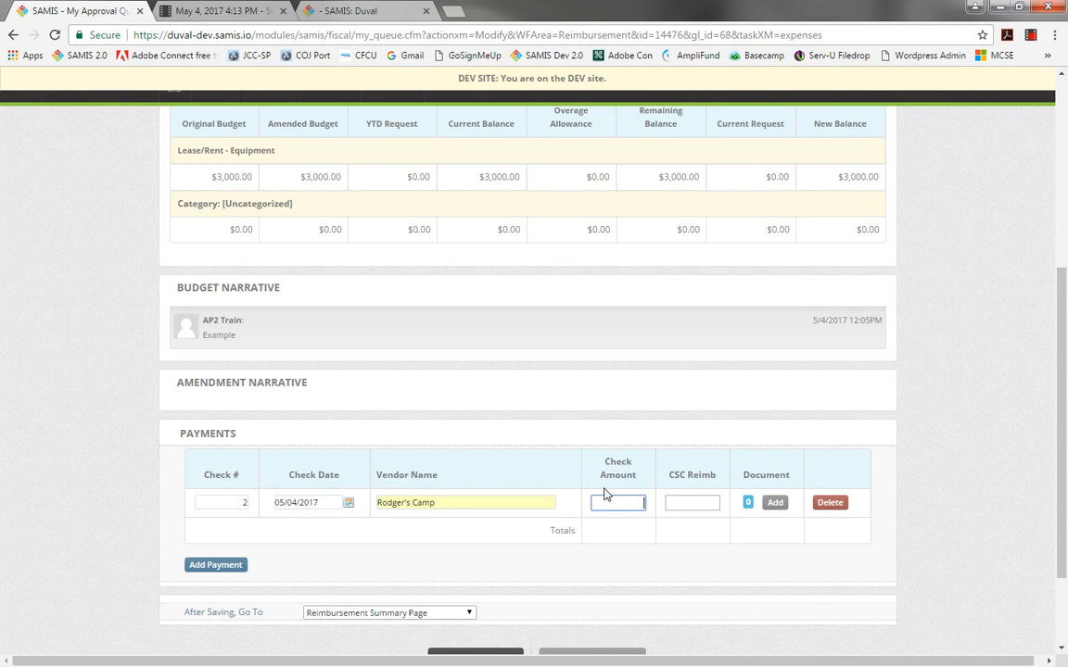
{"action": "type", "text": "3000"}
{"action": "key", "text": "Tab"}
{"action": "type", "text": "3000"}
{"action": "key", "text": "Tab"}
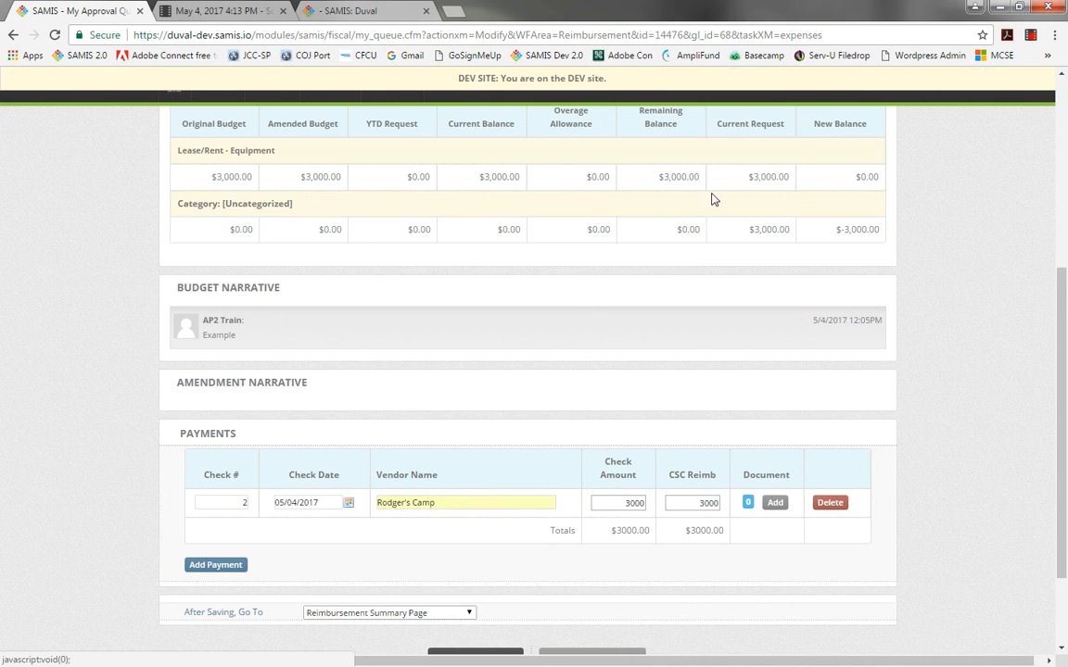
Attach a document titled "Supporting Documentation for line item lease Rent Equipment", described "Example", uploading Invoices for Building Lease.pdf.
{"action": "left_click", "coordinate": [777, 503]}
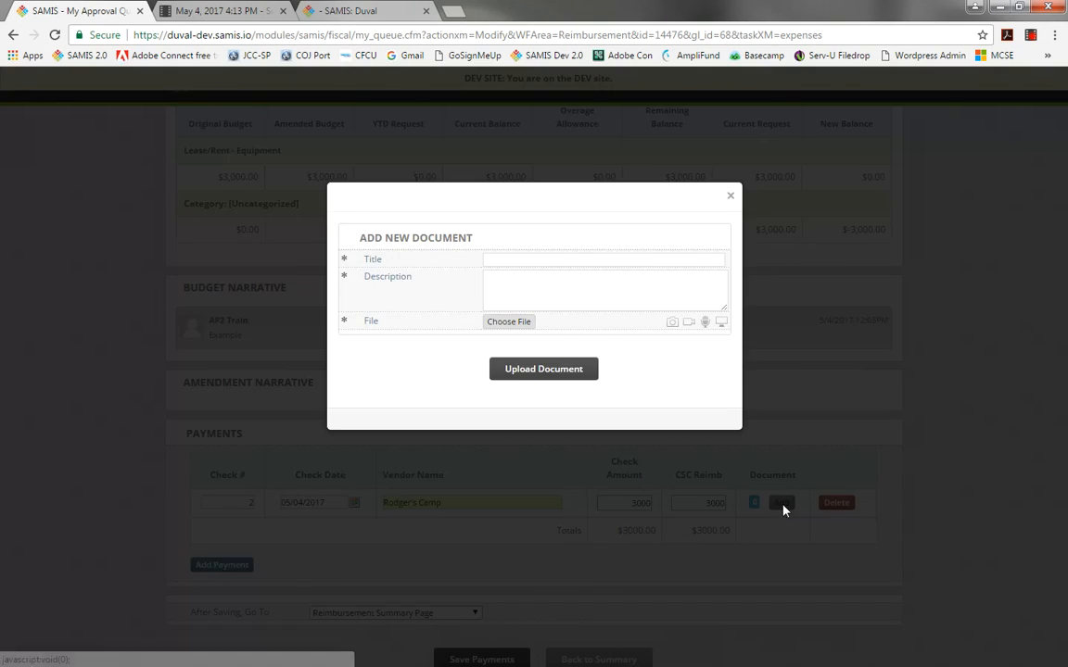
{"action": "left_click", "coordinate": [498, 260]}
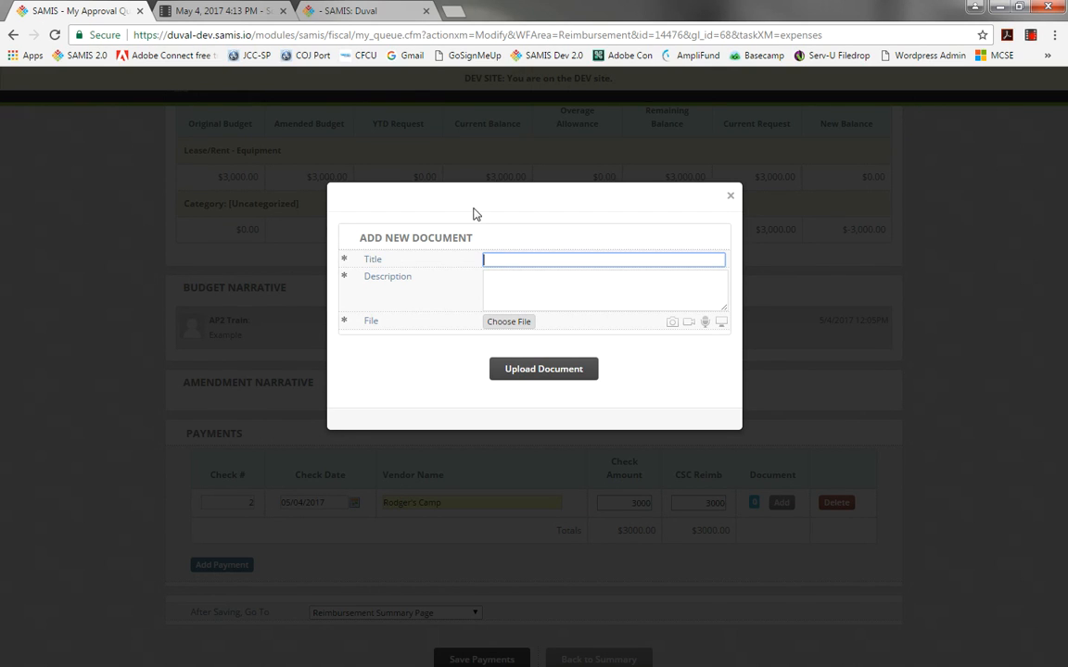
{"action": "left_click_drag", "start_coordinate": [472, 214], "coordinate": [466, 286]}
{"action": "left_click", "coordinate": [487, 259]}
{"action": "type", "text": "Supporting Documentation for line item lease Rent Equipment"}
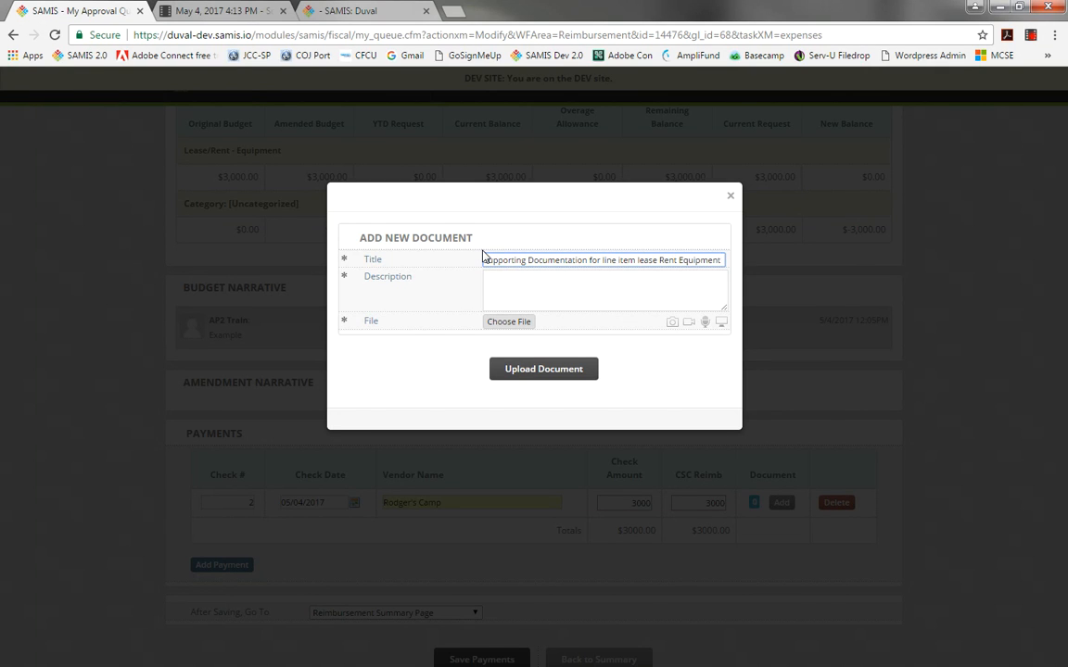
{"action": "key", "text": "Tab"}
{"action": "type", "text": "Examp"}
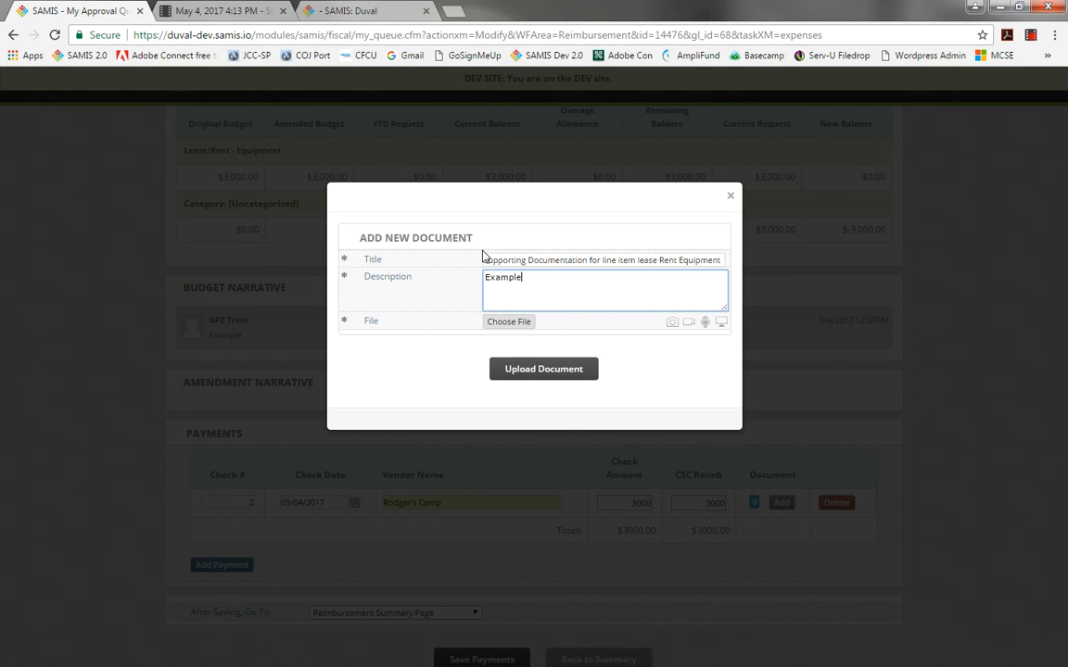
{"action": "type", "text": "le"}
{"action": "left_click", "coordinate": [509, 321]}
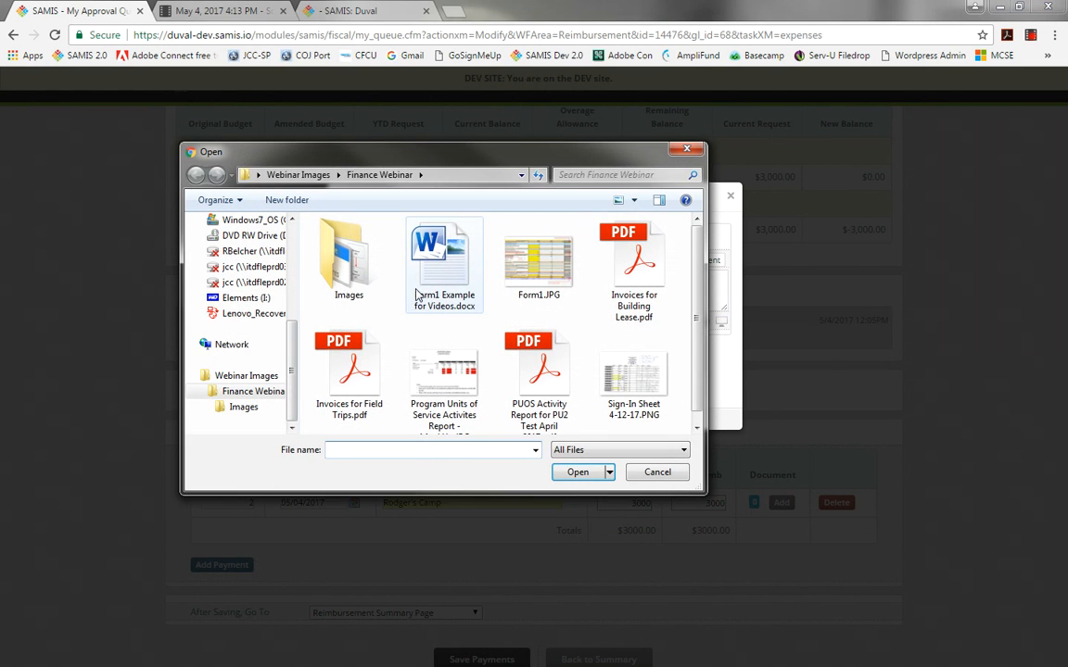
{"action": "left_click", "coordinate": [647, 264]}
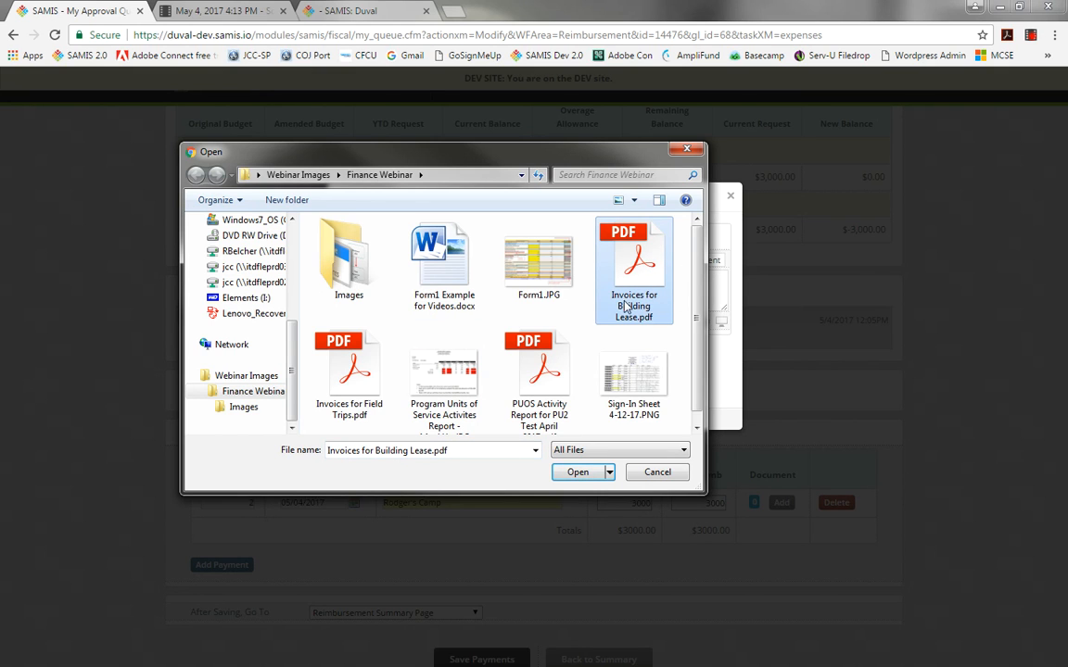
{"action": "left_click", "coordinate": [601, 473]}
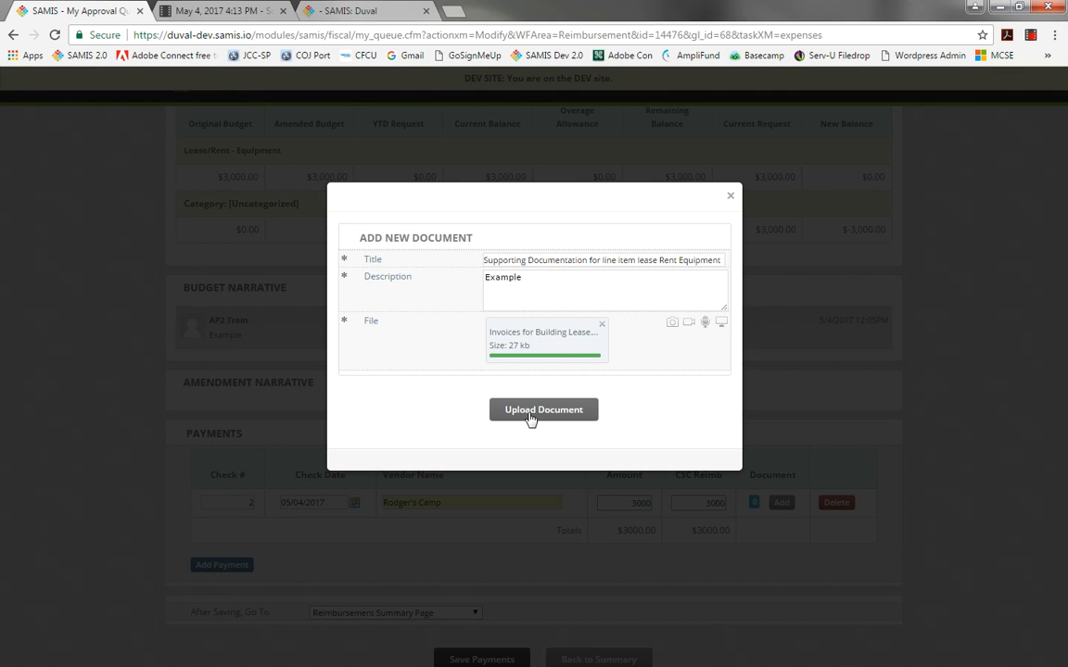
{"action": "left_click", "coordinate": [543, 409]}
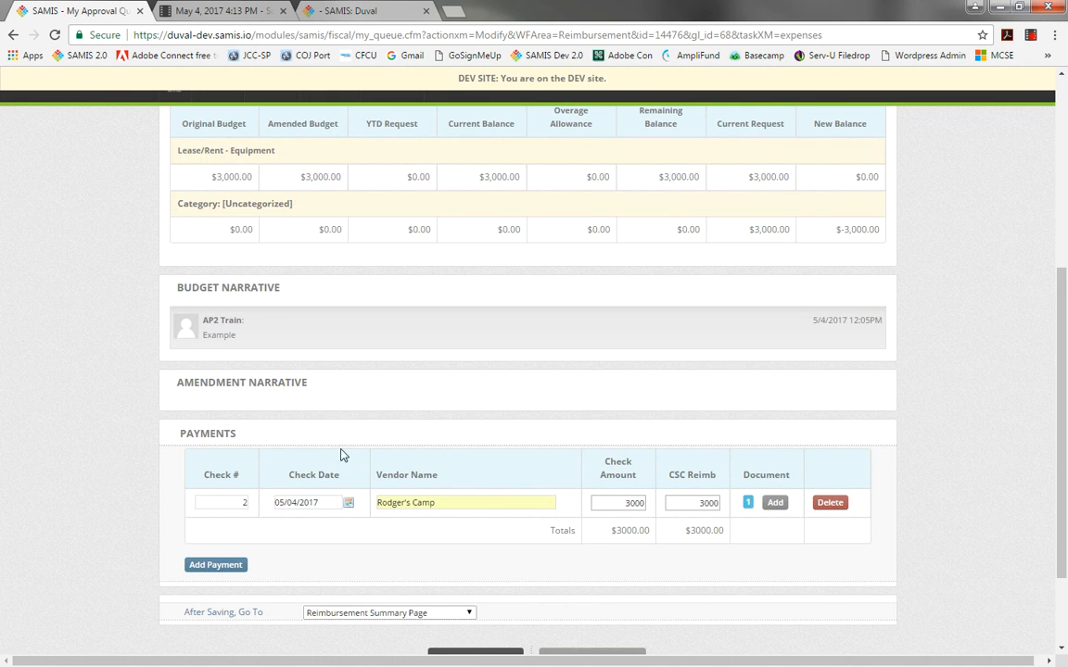
Save the Lease/Rent - Equipment payments.
{"action": "mouse_move", "coordinate": [1062, 347]}
{"action": "left_mouse_down"}
{"action": "mouse_move", "coordinate": [1063, 428]}
{"action": "mouse_move", "coordinate": [1050, 352]}
{"action": "left_mouse_up"}
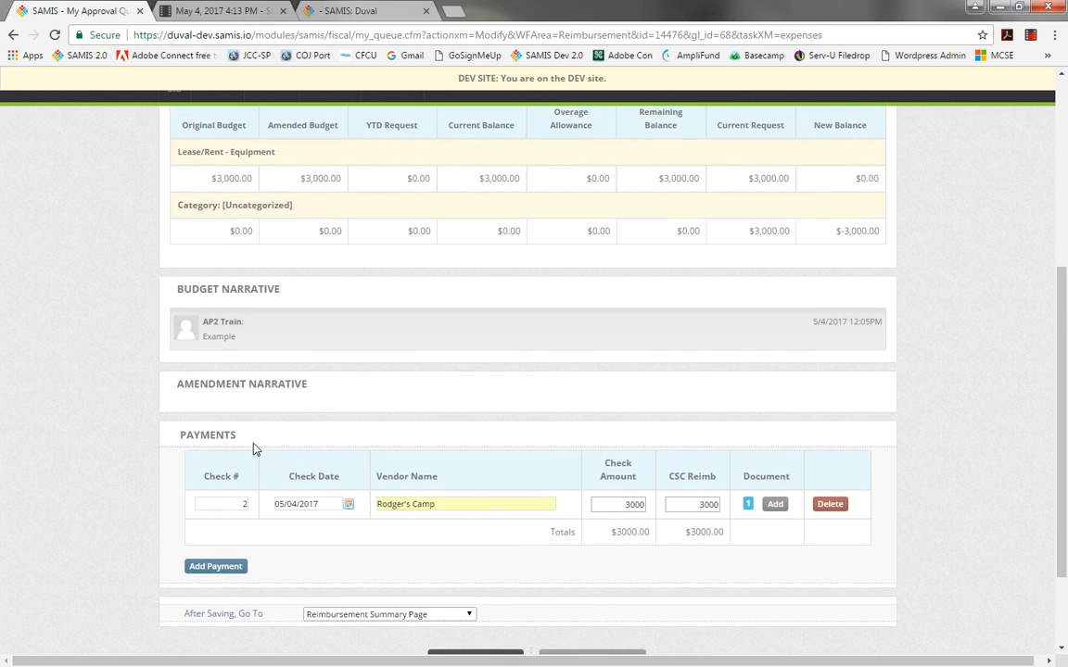
{"action": "scroll", "coordinate": [1064, 426], "scroll_direction": "down", "scroll_amount": 2}
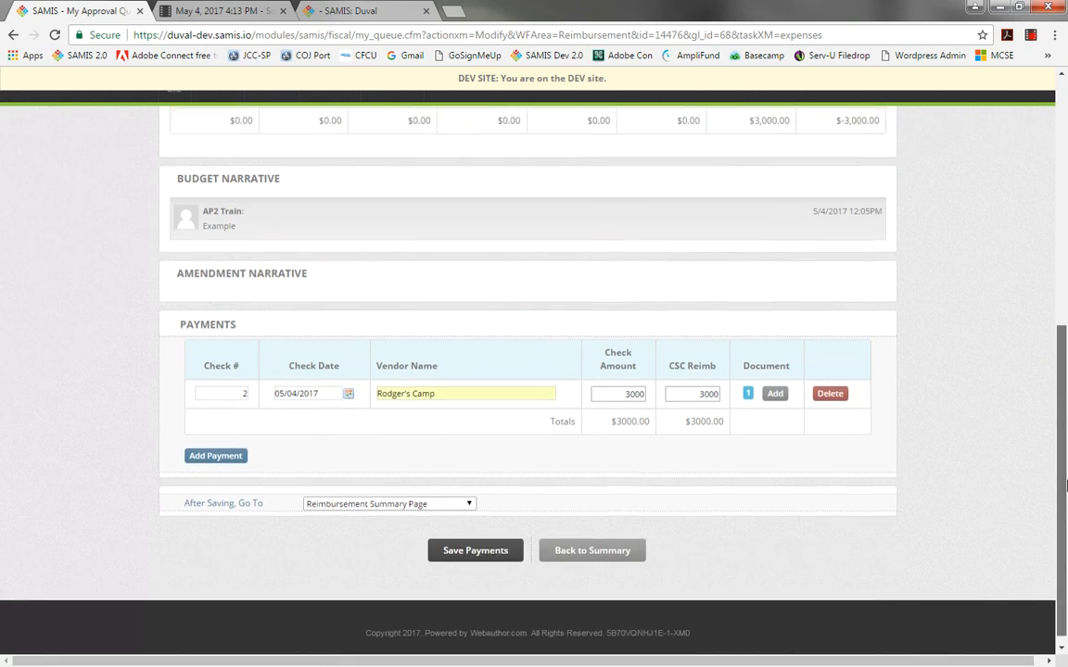
{"action": "left_click", "coordinate": [474, 551]}
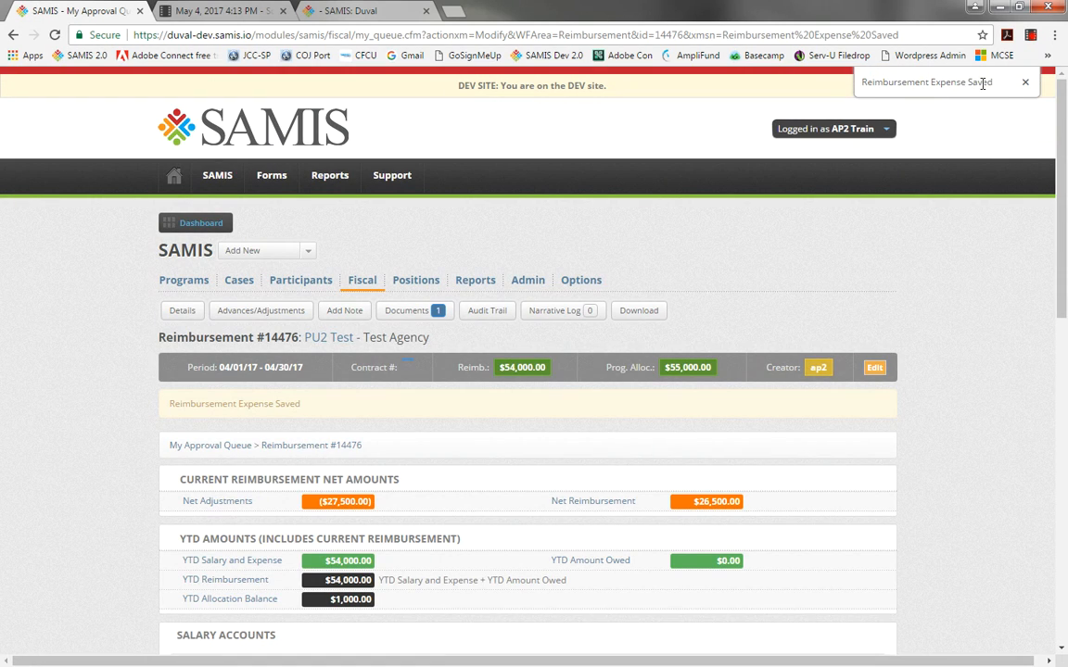
{"action": "left_click_drag", "start_coordinate": [996, 83], "coordinate": [774, 83]}
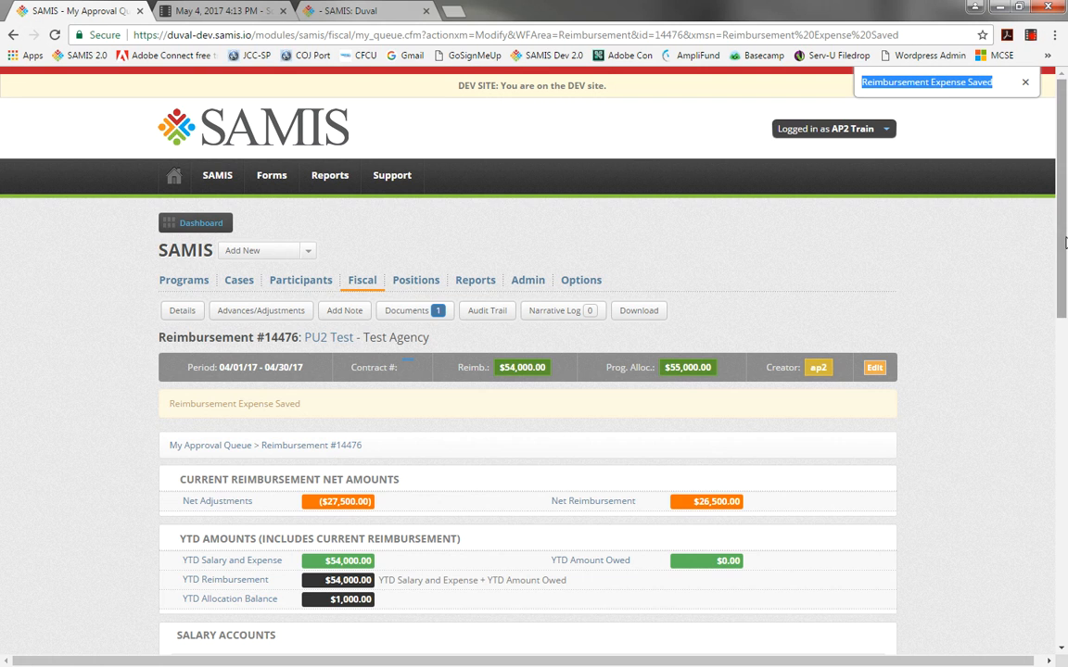
Expand the Expense Items accounts and open the Student Transportation account.
{"action": "left_click", "coordinate": [1064, 471]}
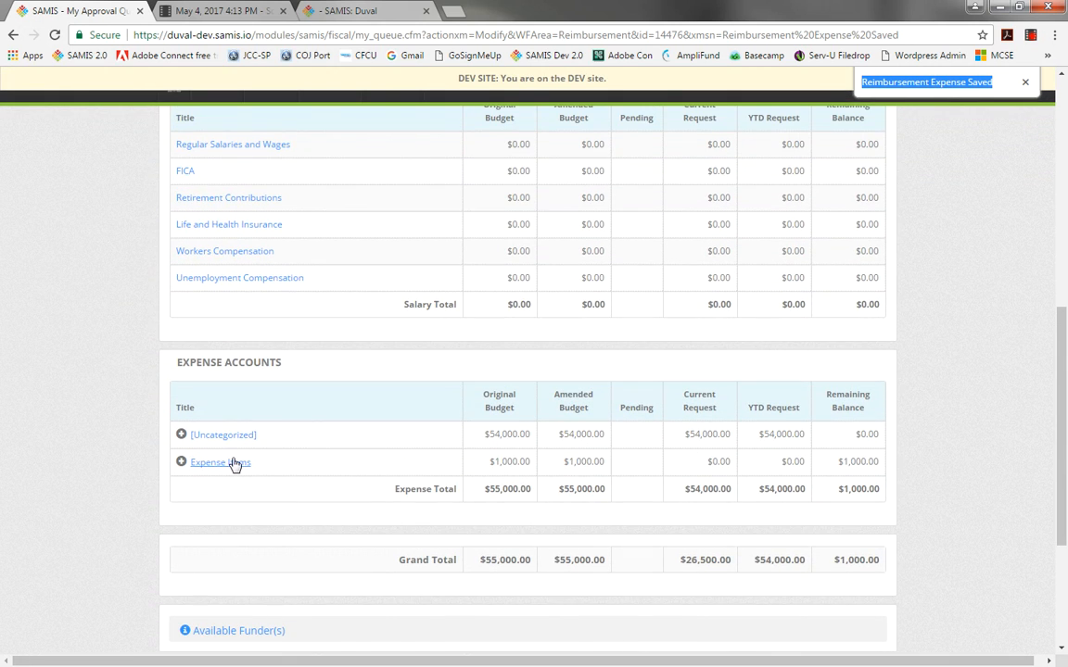
{"action": "left_click", "coordinate": [182, 438]}
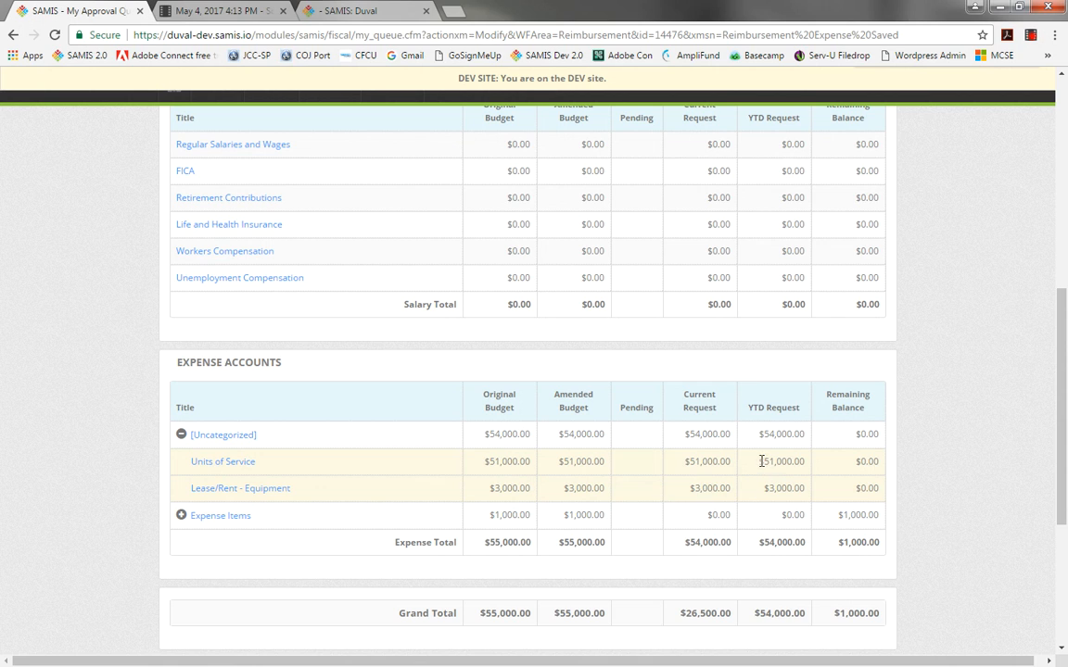
{"action": "left_click", "coordinate": [181, 515]}
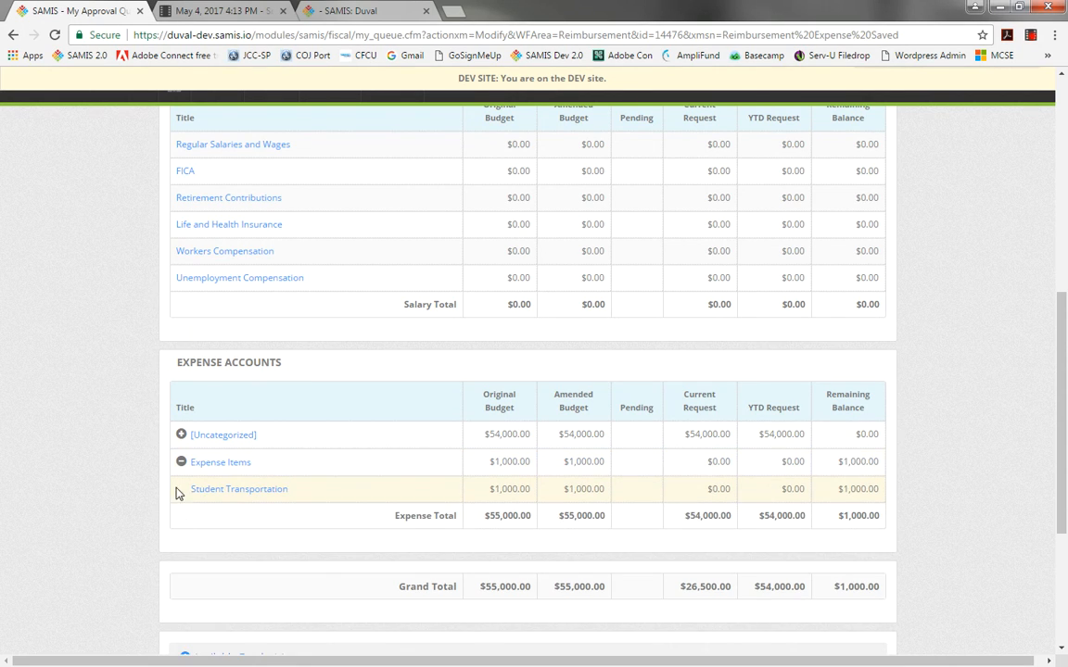
{"action": "left_click", "coordinate": [242, 492]}
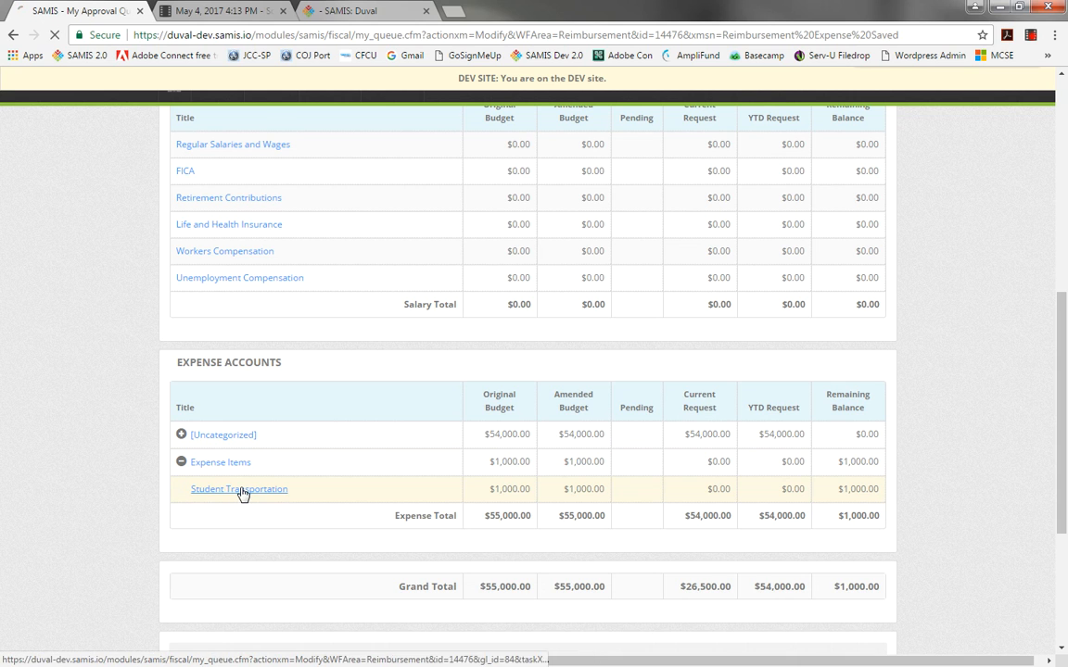
{"action": "scroll", "coordinate": [1062, 197], "scroll_direction": "down", "scroll_amount": 5}
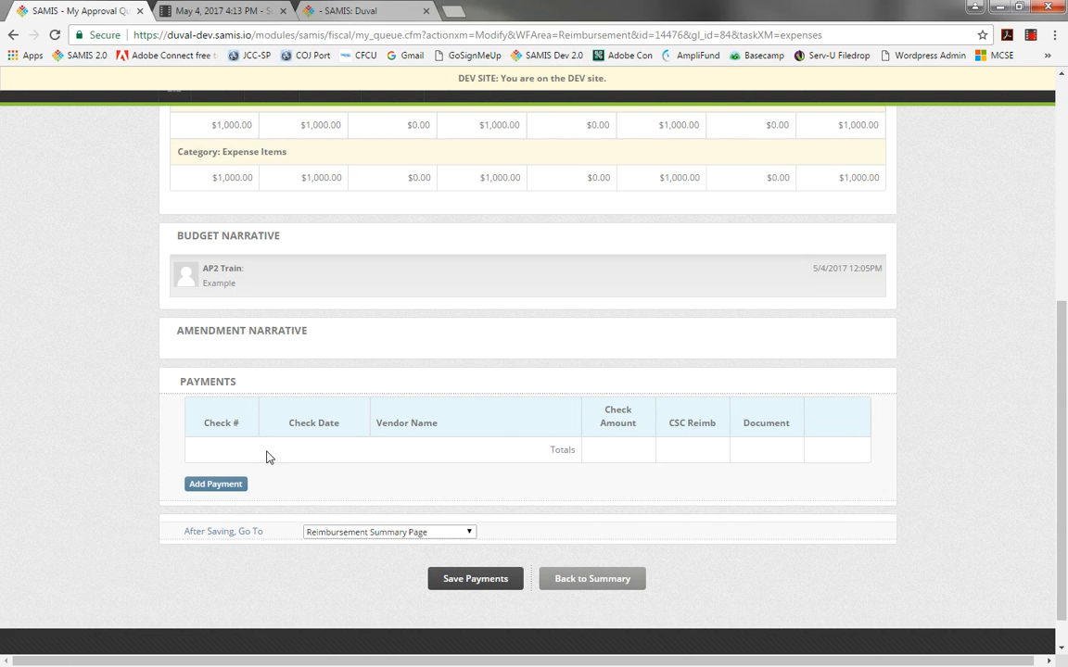
Add a payment with check number 3, dated 05/04/2017, vendor Bus Company, check amount 1000 and CSC reimbursement 1000.
{"action": "left_click", "coordinate": [215, 484]}
{"action": "left_click", "coordinate": [217, 451]}
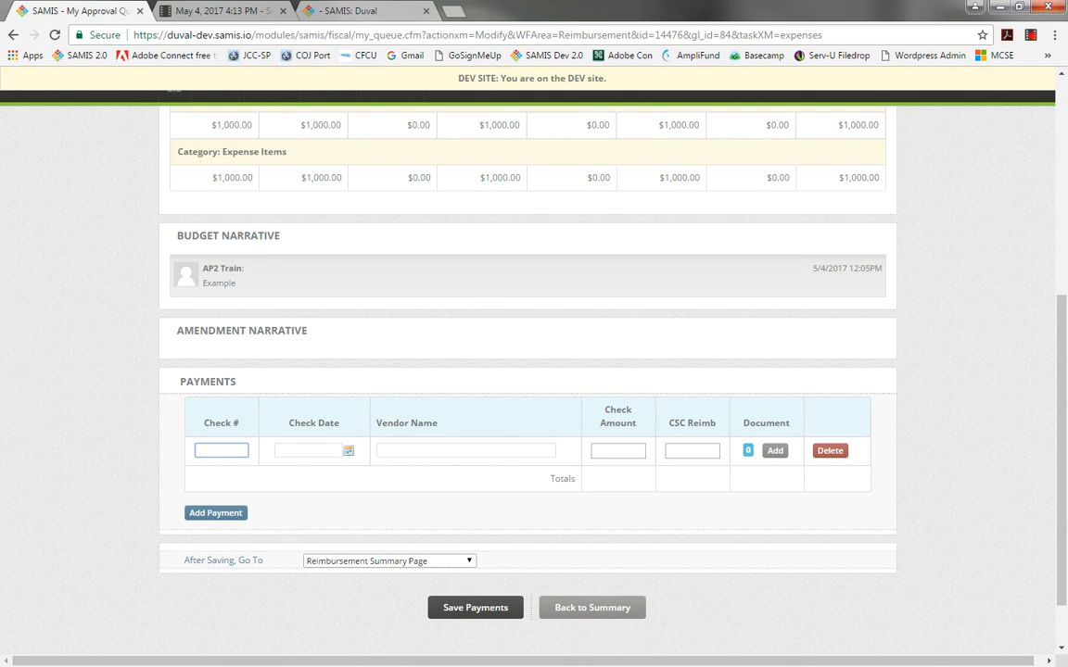
{"action": "type", "text": "3"}
{"action": "key", "text": "Tab"}
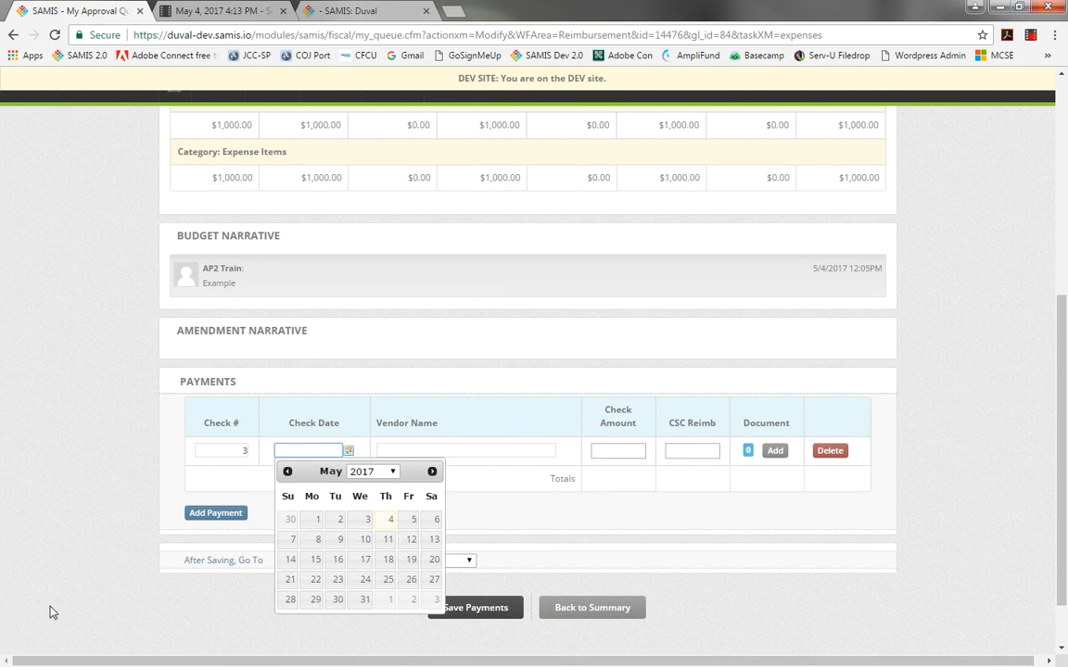
{"action": "left_click", "coordinate": [390, 520]}
{"action": "left_click", "coordinate": [410, 453]}
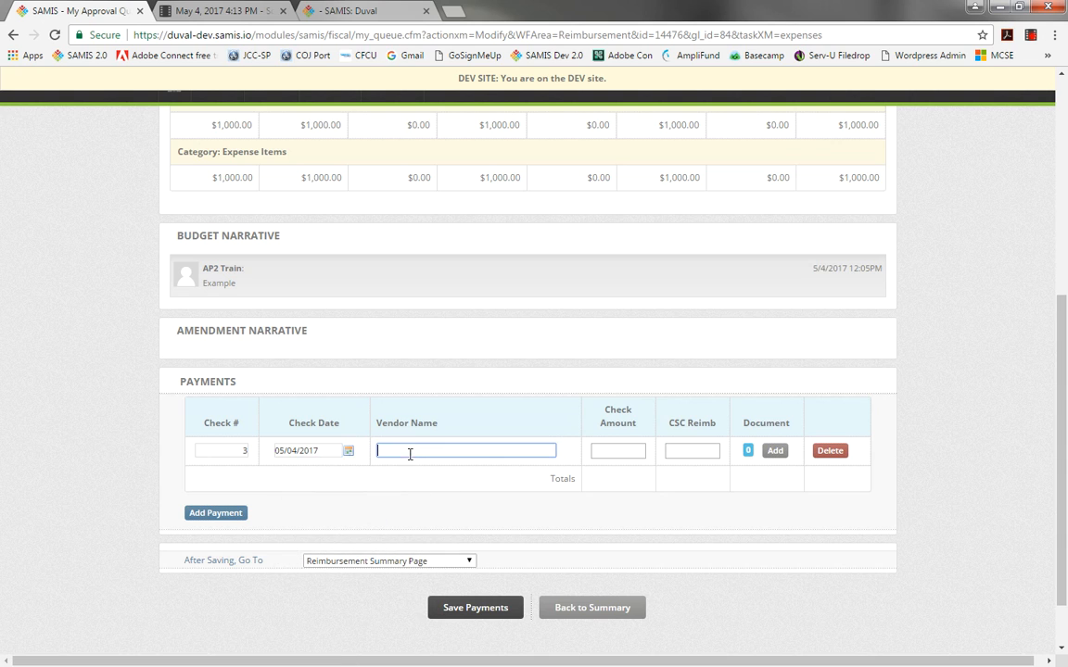
{"action": "type", "text": "Building Owner"}
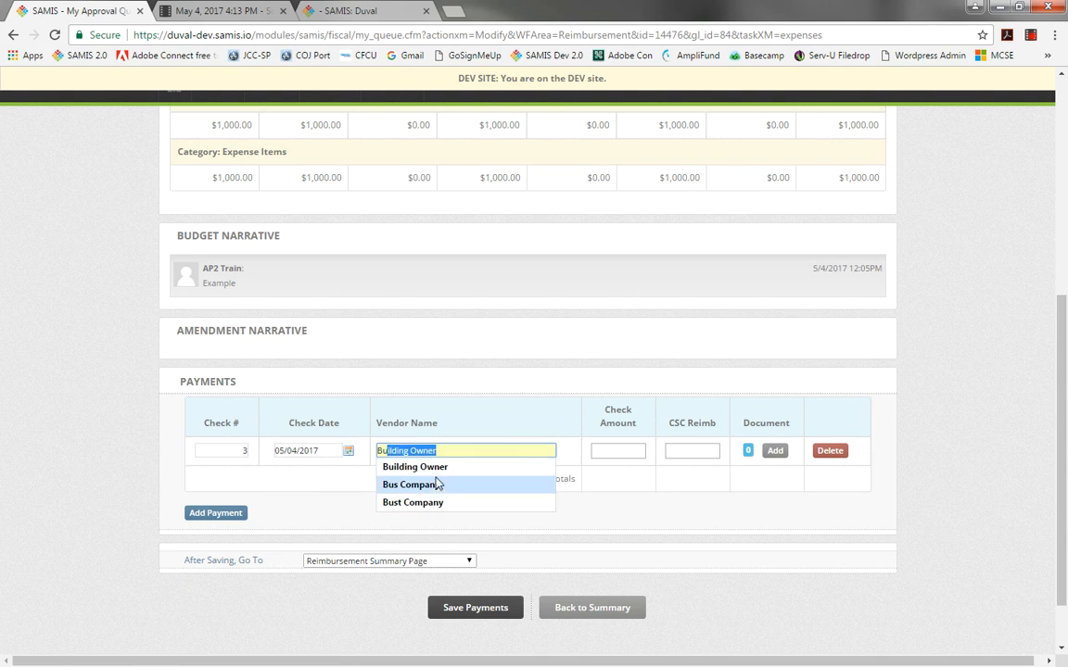
{"action": "left_click", "coordinate": [431, 483]}
{"action": "left_click", "coordinate": [627, 452]}
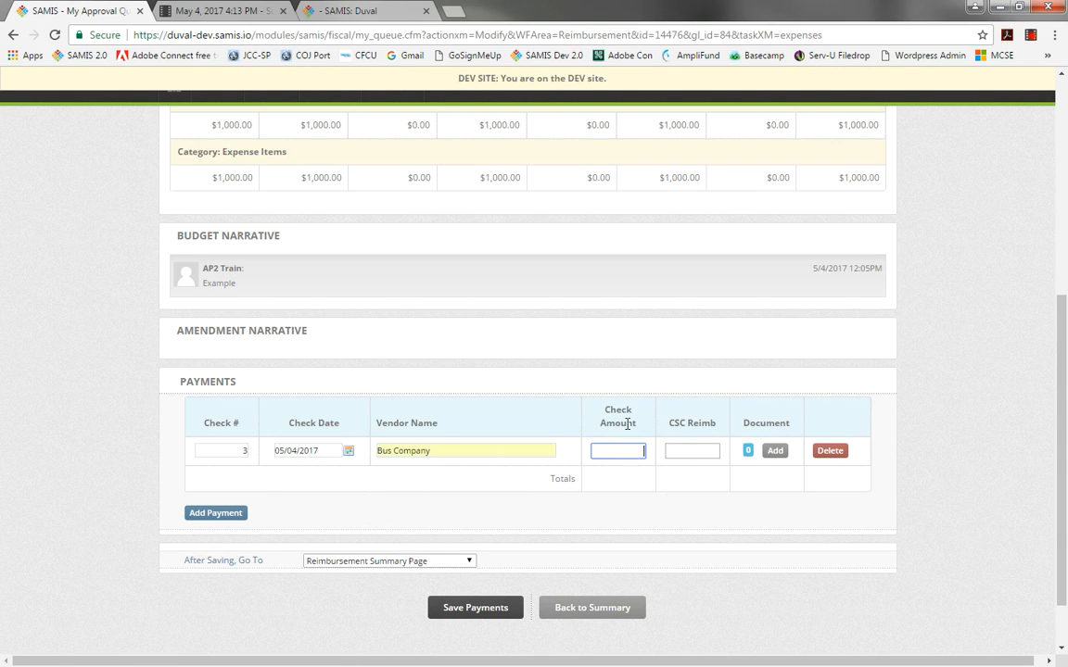
{"action": "type", "text": "1000"}
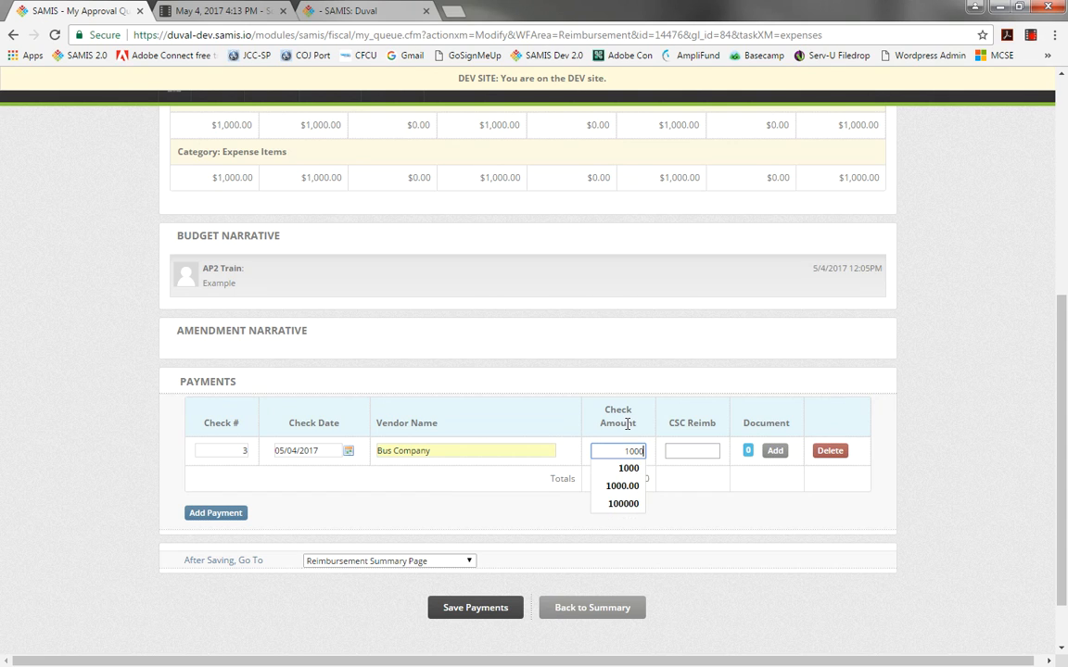
{"action": "key", "text": "Tab"}
{"action": "type", "text": "1000"}
{"action": "key", "text": "Tab"}
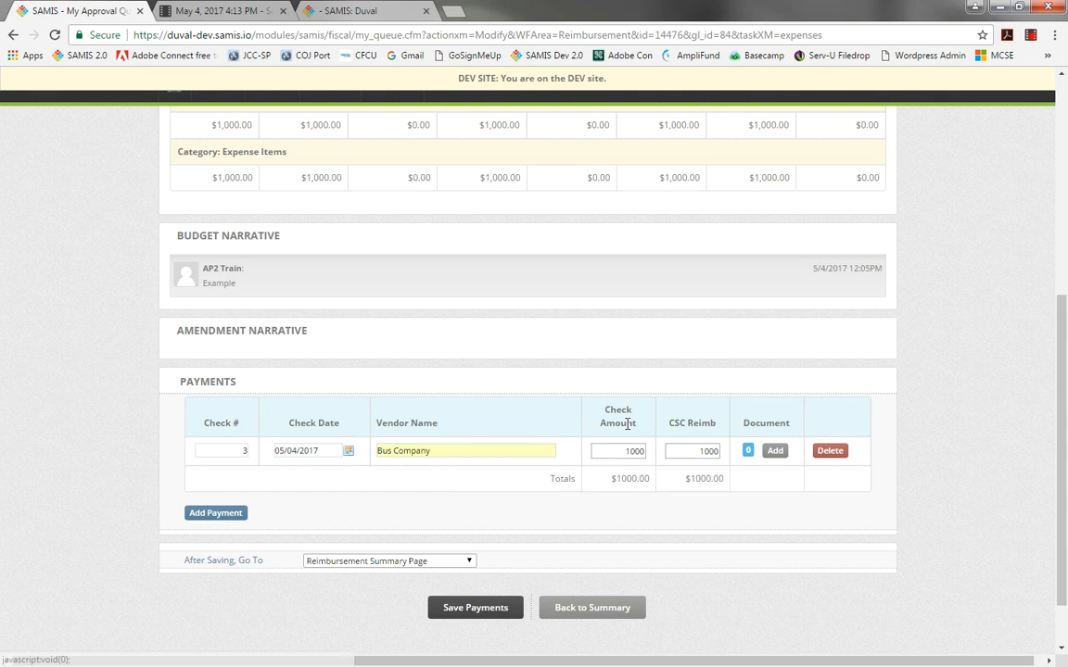
Attach a document titled "Bus Receipt", described "Example", uploading Invoices for Field Trips.pdf, and save the Student Transportation payments.
{"action": "left_click", "coordinate": [787, 456]}
{"action": "left_click", "coordinate": [539, 260]}
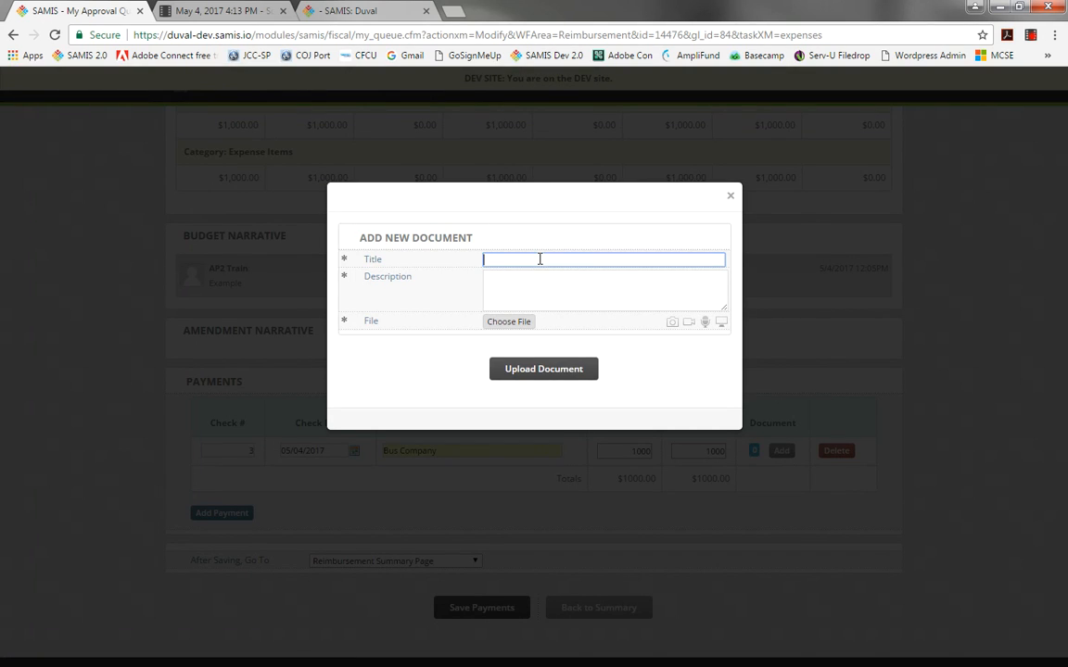
{"action": "type", "text": "Bus"}
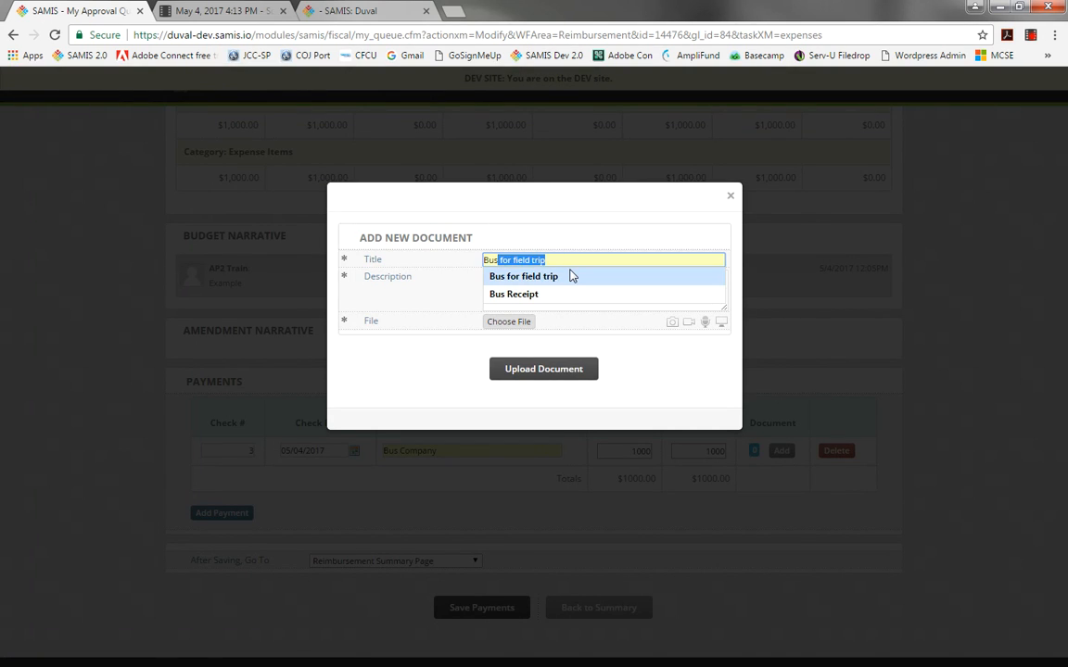
{"action": "left_click", "coordinate": [533, 293]}
{"action": "left_click", "coordinate": [520, 306]}
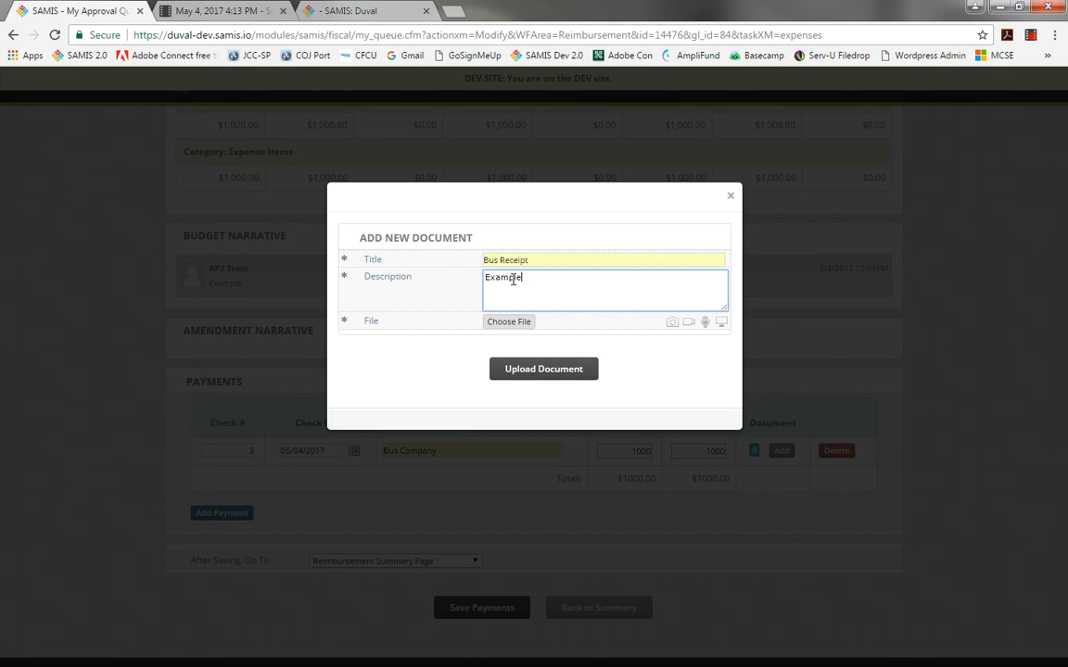
{"action": "left_click", "coordinate": [513, 323]}
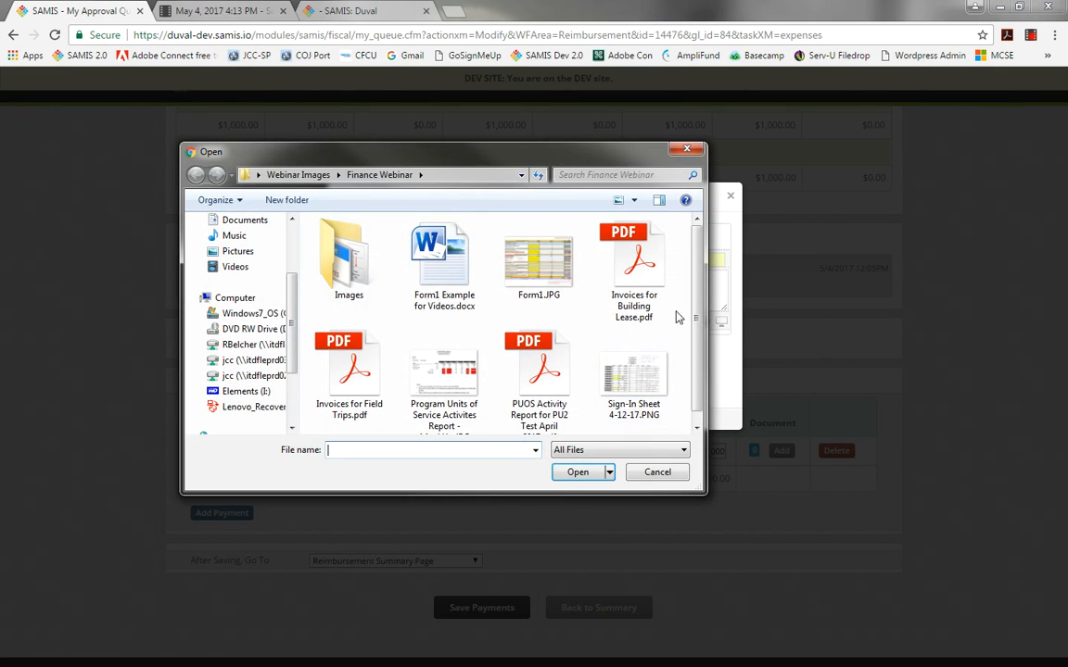
{"action": "left_click", "coordinate": [355, 368]}
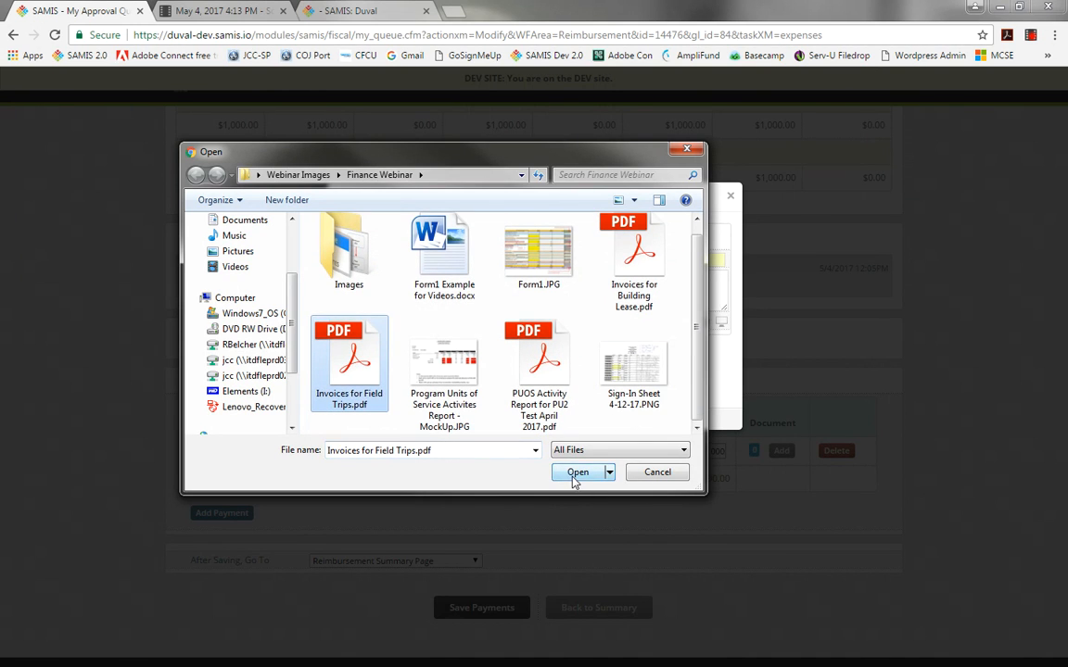
{"action": "left_click", "coordinate": [575, 474]}
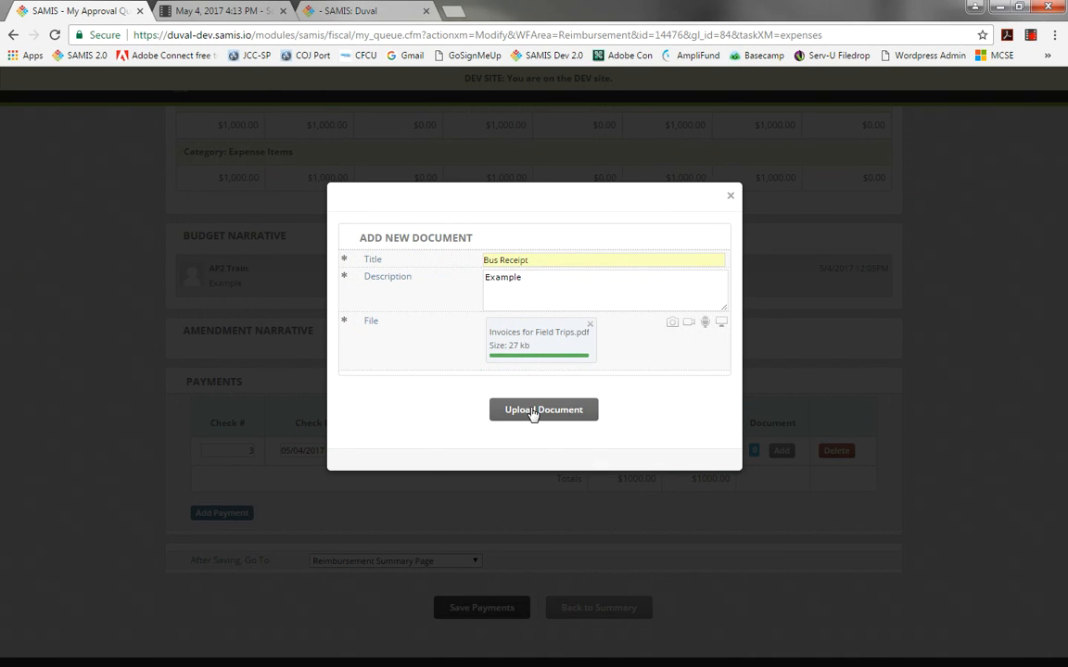
{"action": "left_click", "coordinate": [534, 410]}
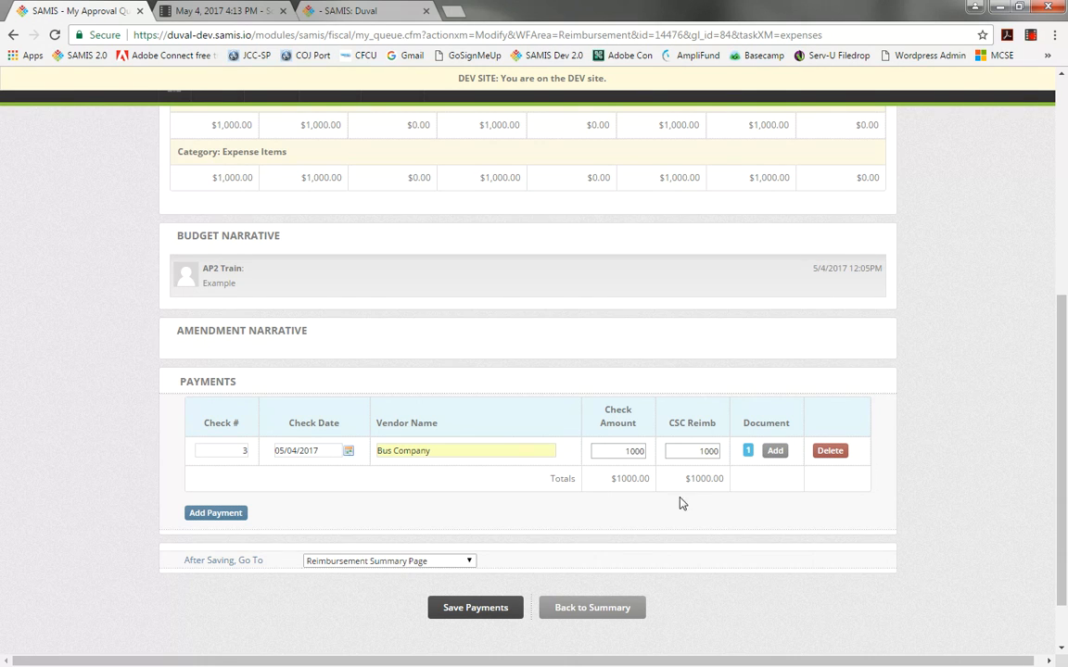
{"action": "left_click", "coordinate": [485, 612]}
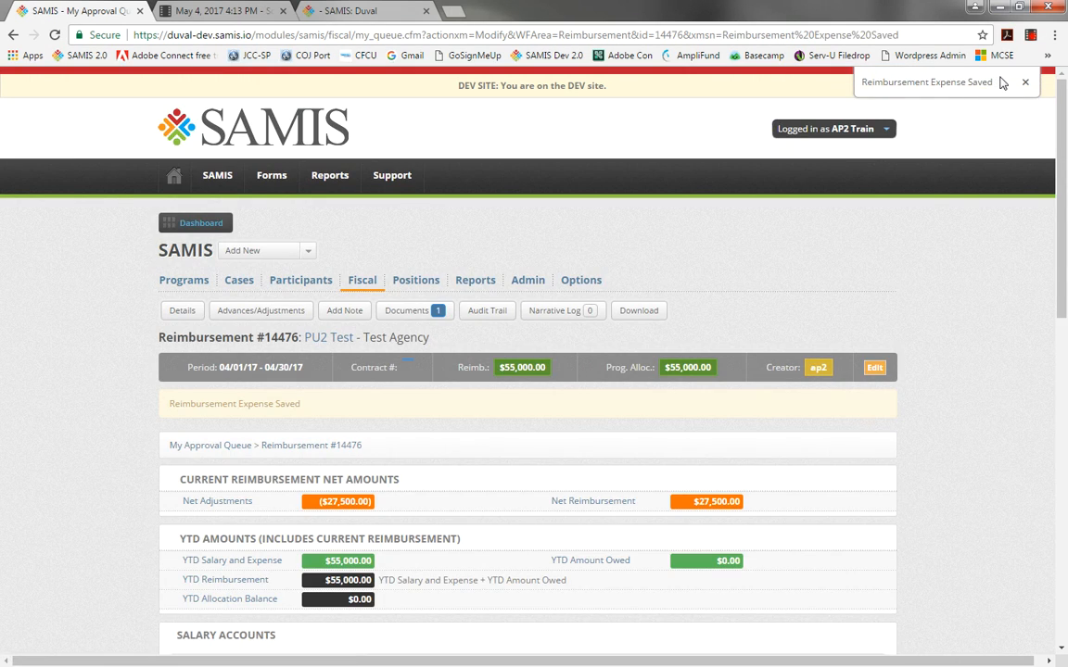
Review the reimbursement's net amounts and the expense account request totals.
{"action": "left_click_drag", "start_coordinate": [995, 80], "coordinate": [842, 80]}
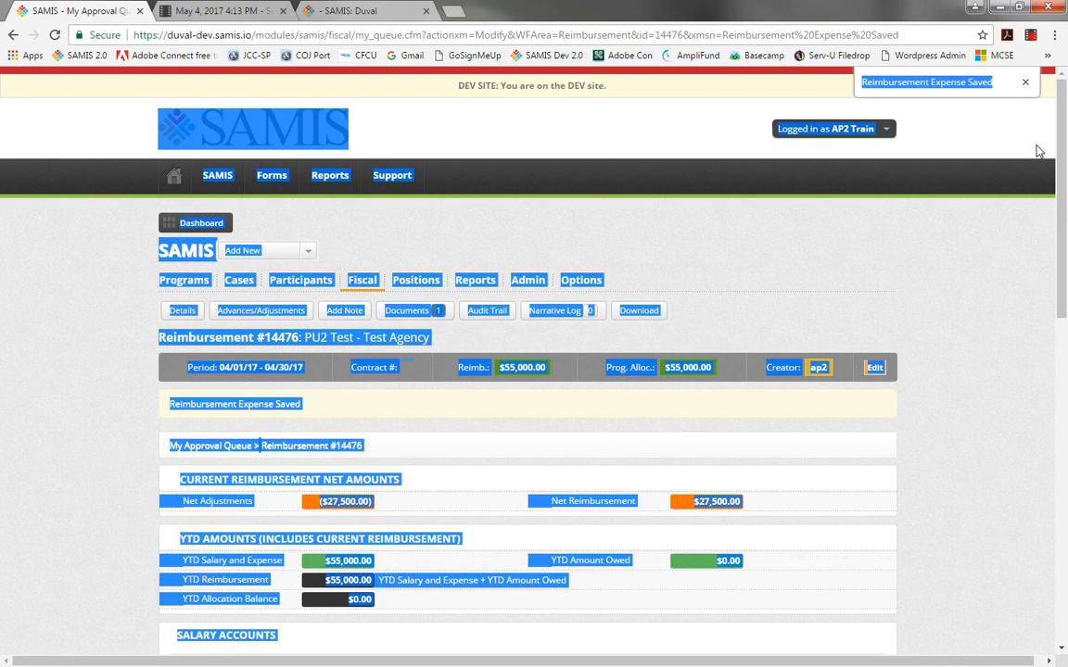
{"action": "scroll", "coordinate": [857, 529], "scroll_direction": "down", "scroll_amount": 8}
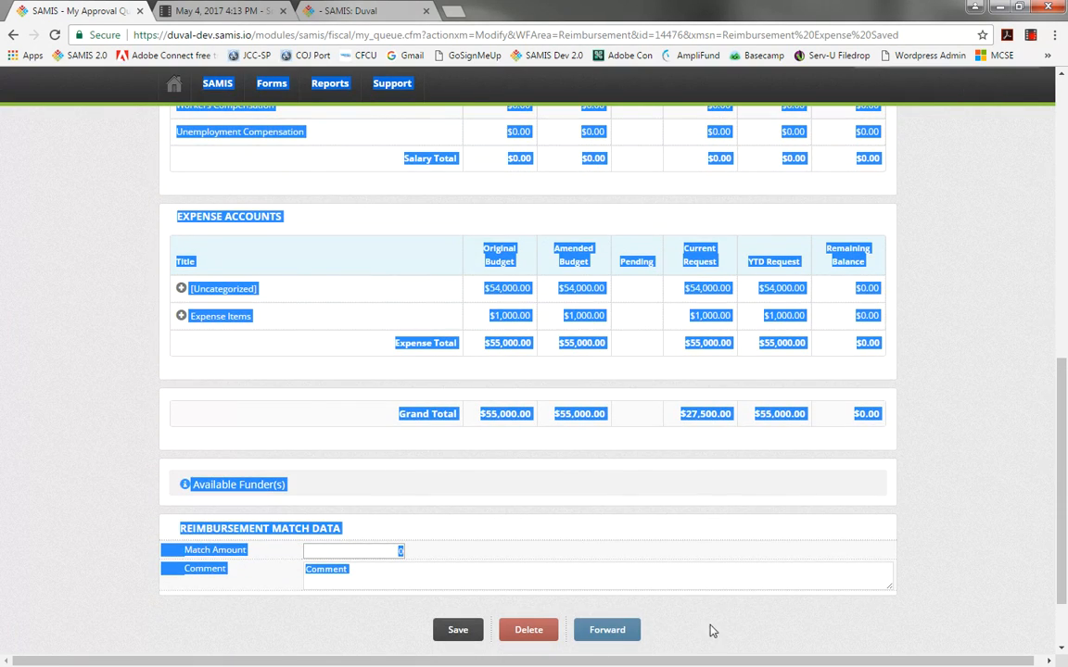
{"action": "left_click", "coordinate": [834, 469]}
{"action": "left_click_drag", "start_coordinate": [1063, 437], "coordinate": [1064, 400]}
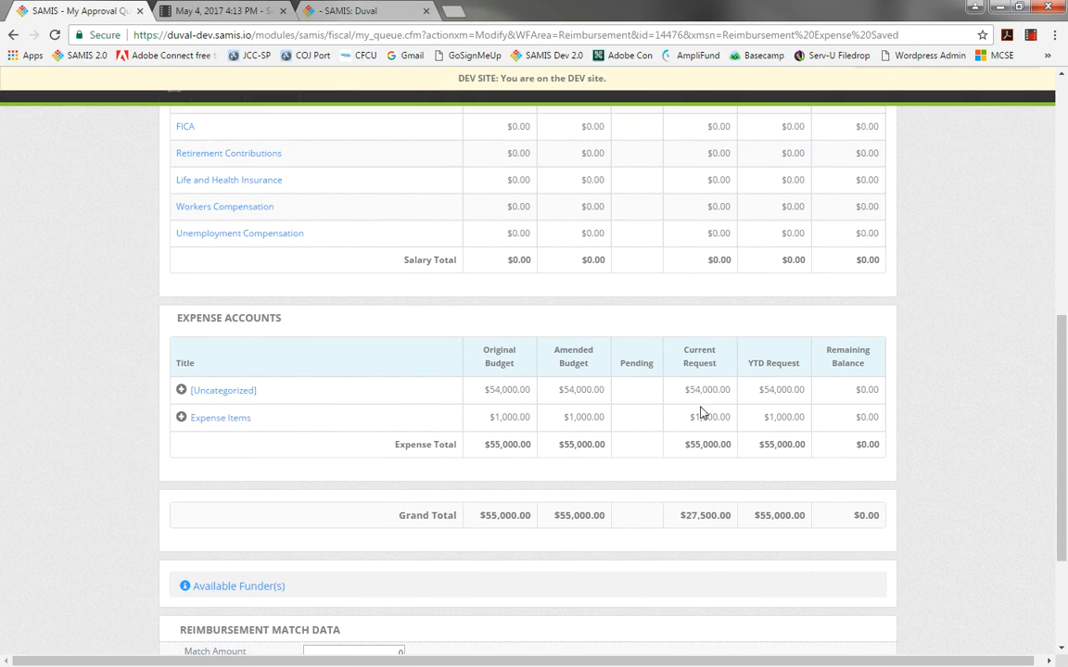
{"action": "left_click_drag", "start_coordinate": [686, 444], "coordinate": [737, 445]}
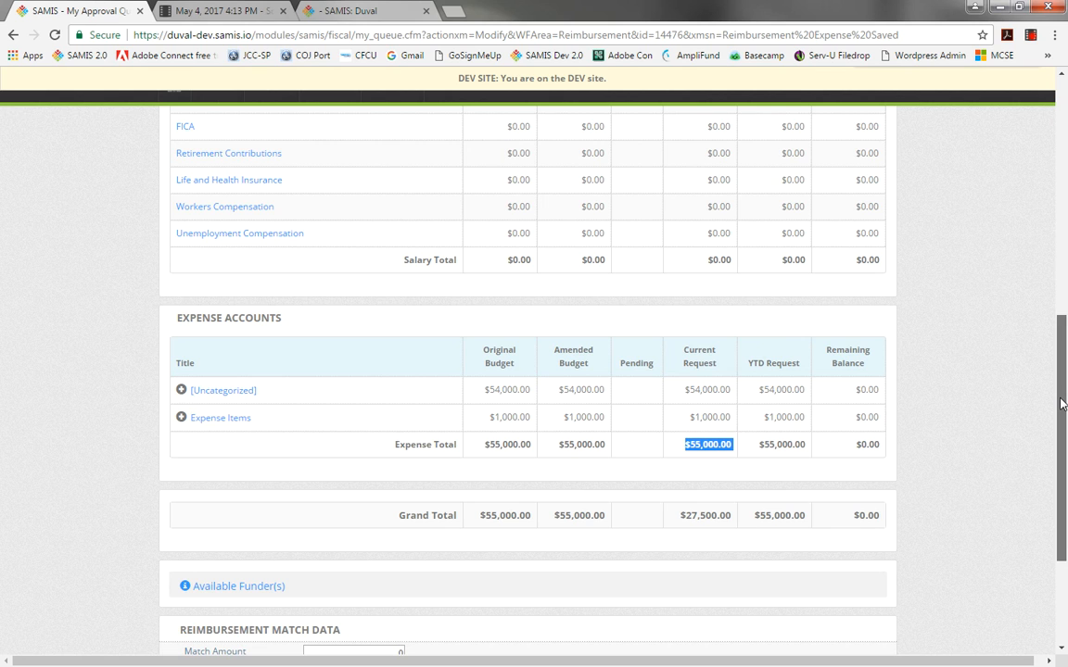
{"action": "left_click_drag", "start_coordinate": [1062, 403], "coordinate": [1048, 252]}
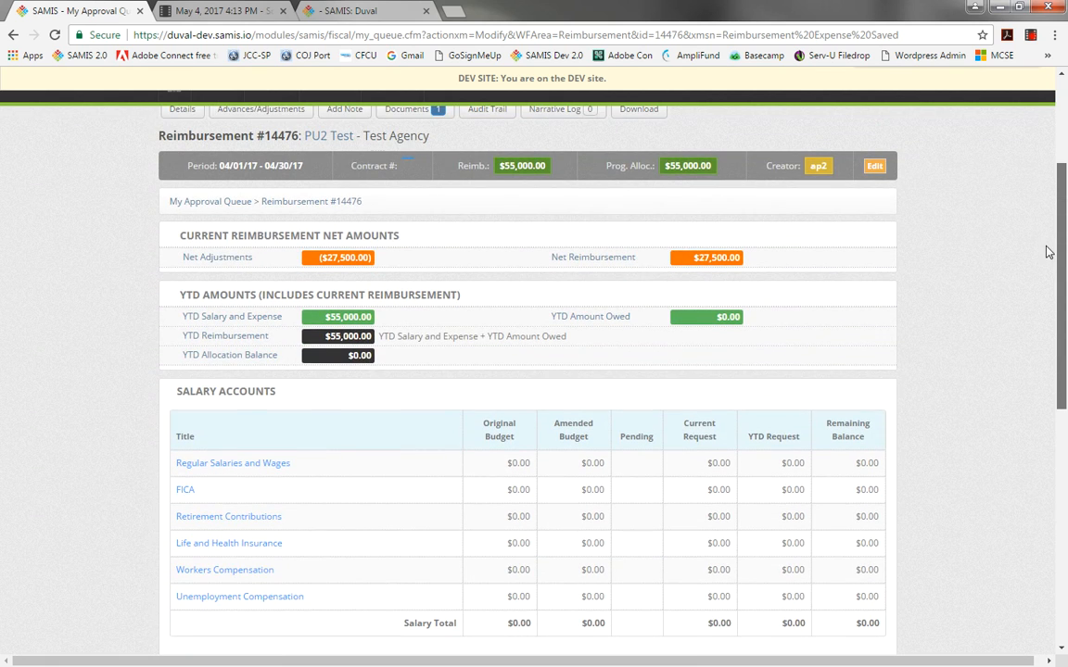
{"action": "left_click_drag", "start_coordinate": [700, 262], "coordinate": [738, 269]}
{"action": "left_click", "coordinate": [737, 269]}
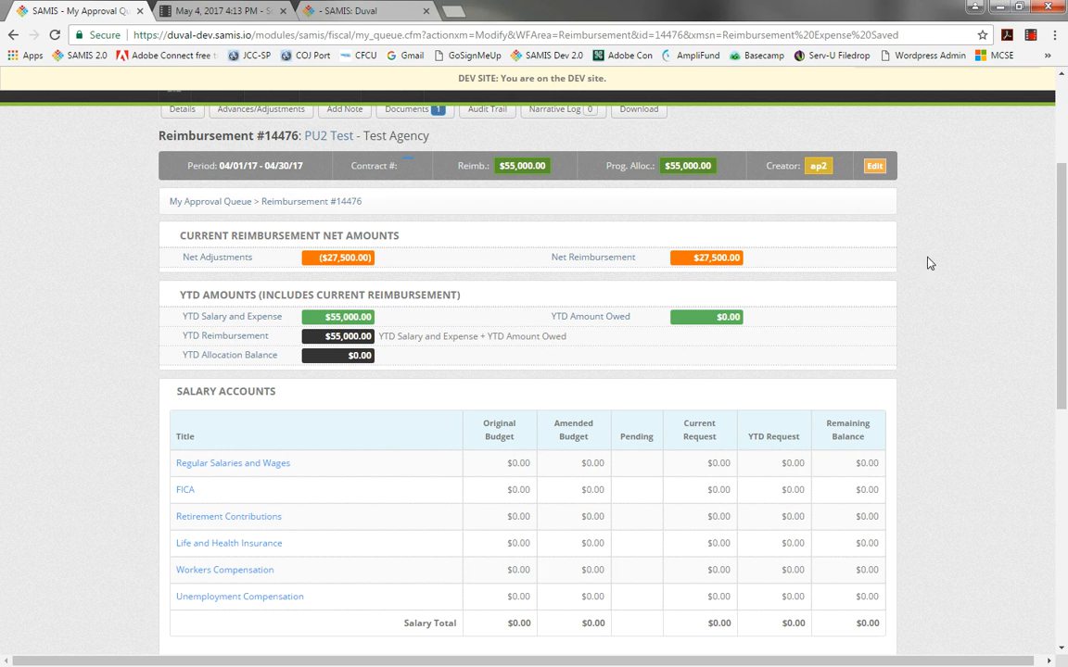
{"action": "left_click_drag", "start_coordinate": [1062, 239], "coordinate": [1064, 496]}
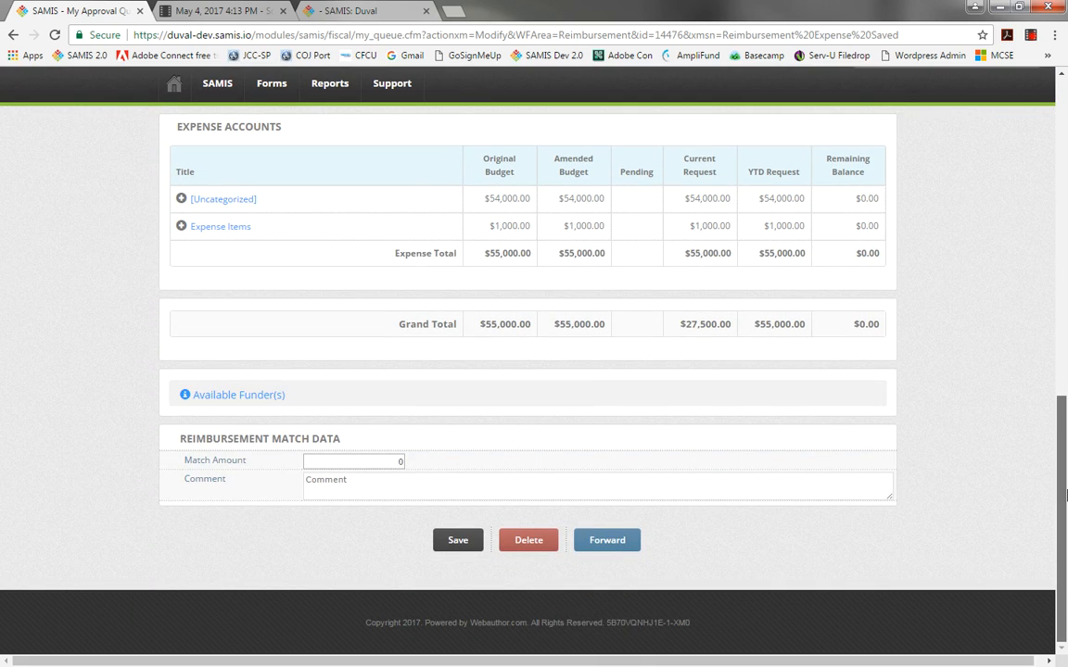
Allocate 1000.00 to Federal - Weaver Family Foundation and 500.00 to Private Foundation - Chamber of Commerce, each with comment "Example".
{"action": "left_click", "coordinate": [202, 397]}
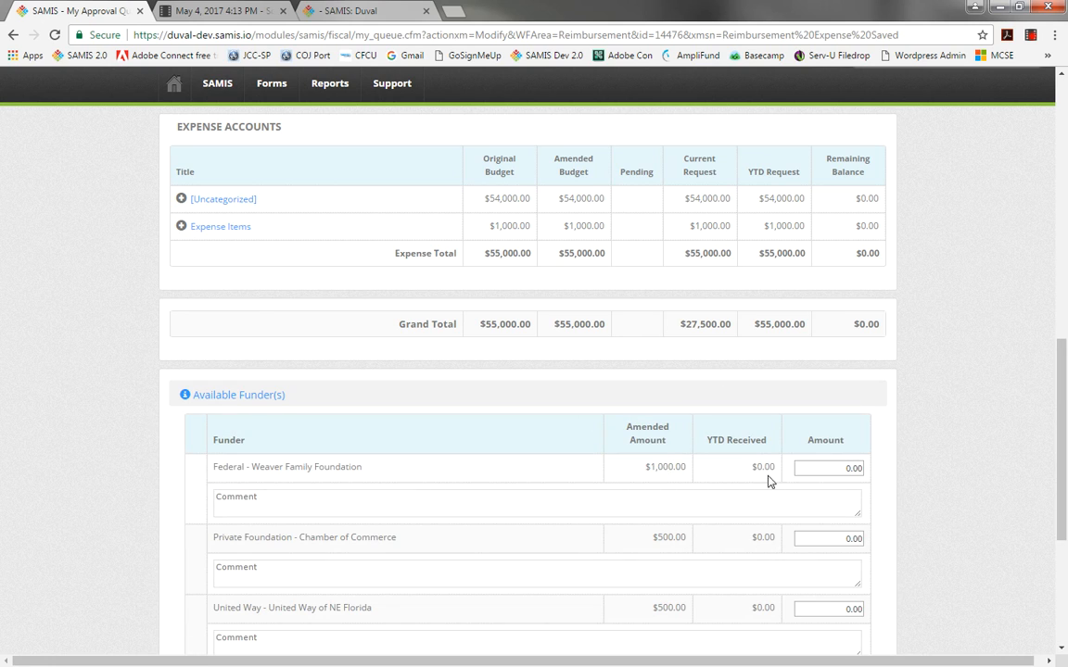
{"action": "left_click", "coordinate": [850, 467]}
{"action": "key", "text": "Tab"}
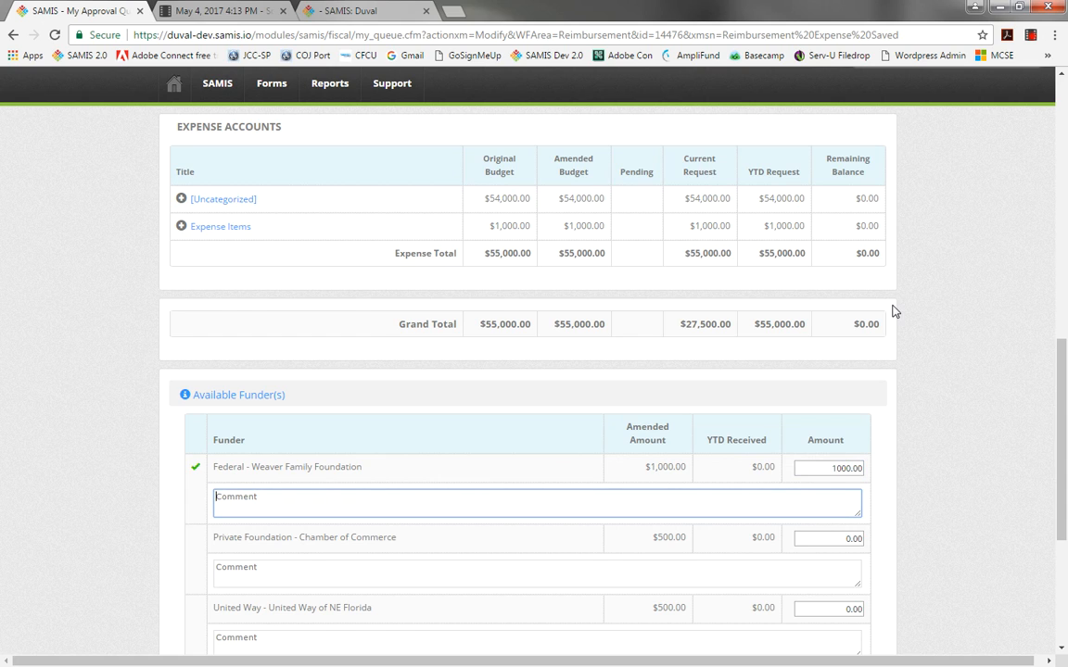
{"action": "type", "text": "Ed"}
{"action": "type", "text": "xam"}
{"action": "type", "text": "ple"}
{"action": "key", "text": "Tab"}
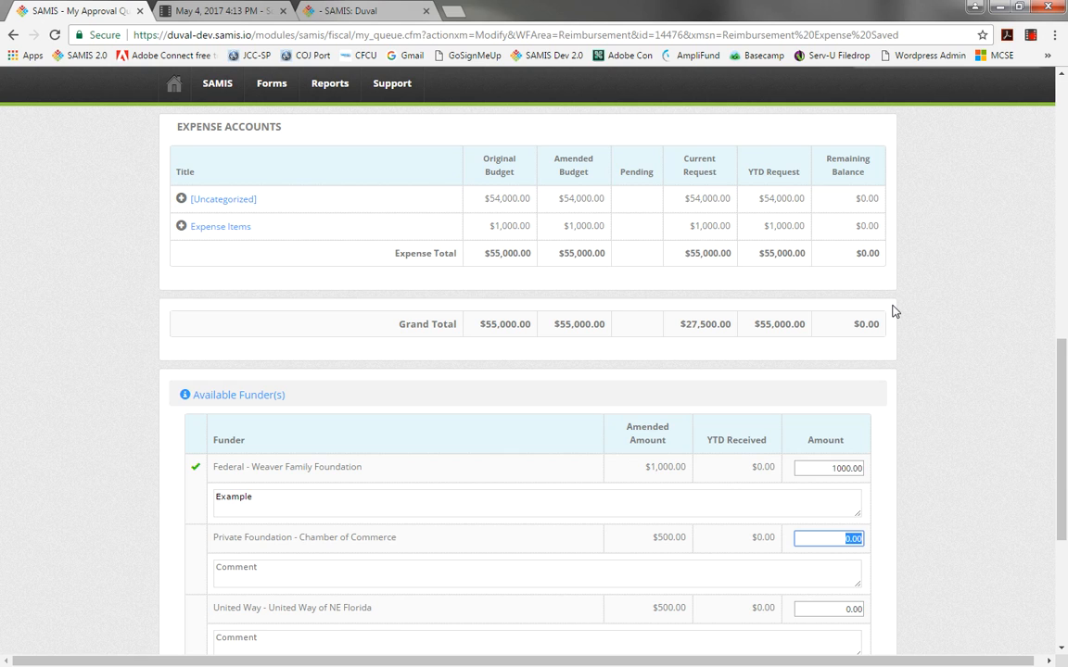
{"action": "type", "text": "500"}
{"action": "key", "text": "Tab"}
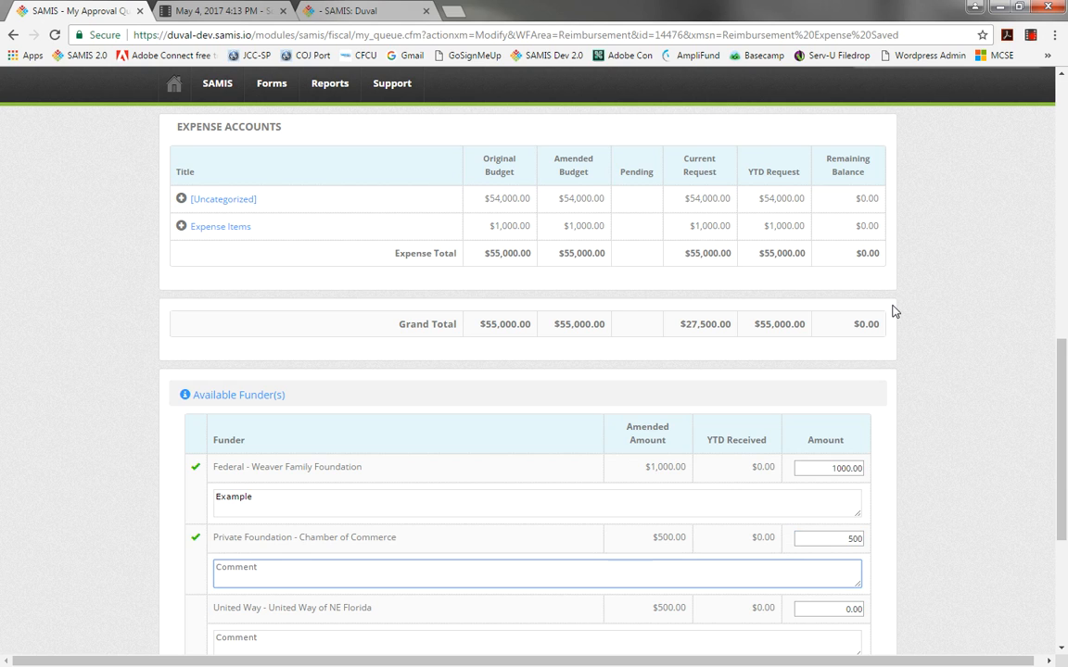
{"action": "type", "text": "Example"}
{"action": "left_click", "coordinate": [854, 539]}
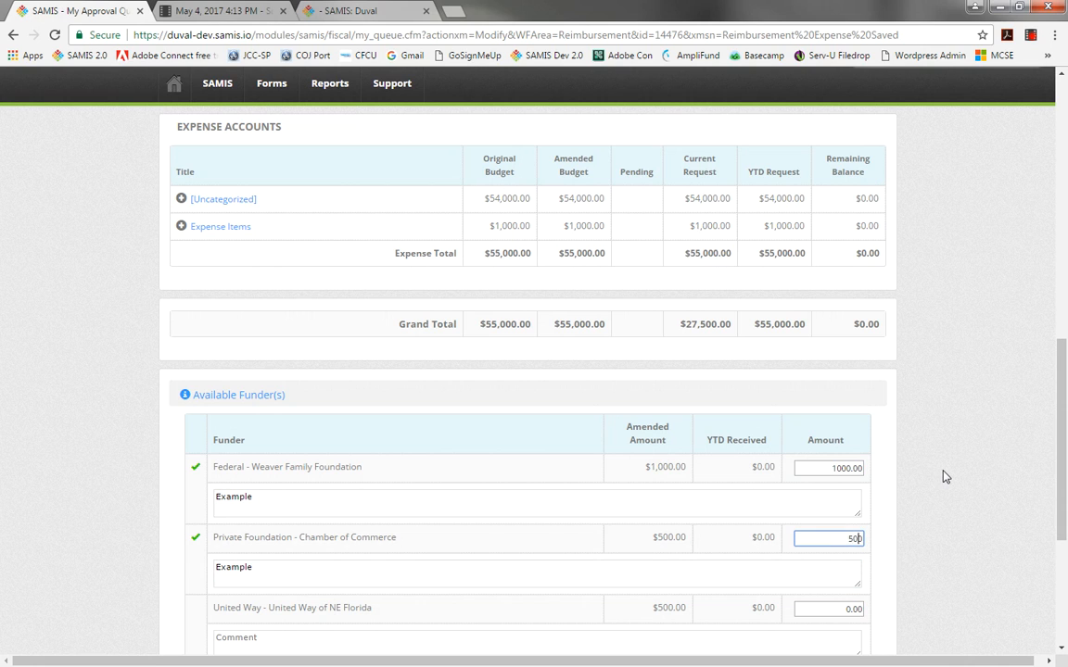
{"action": "type", "text": ".00"}
Allocate 500.00 to United Way - United Way of NE Florida with comment "Example".
{"action": "key", "text": "Tab"}
{"action": "key", "text": "Tab"}
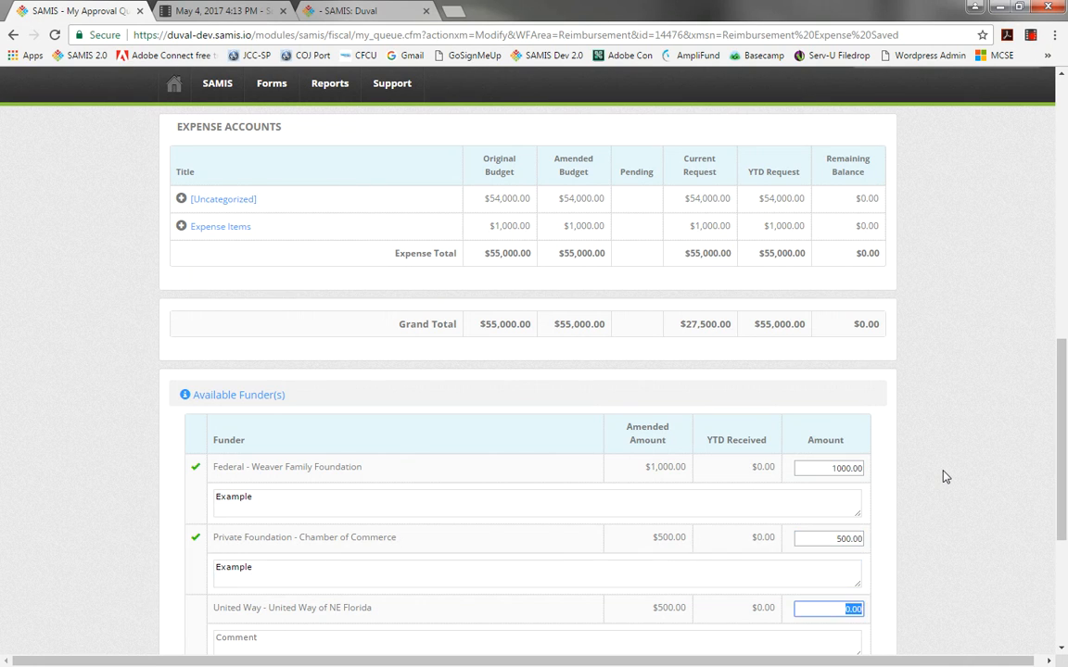
{"action": "type", "text": "500.00"}
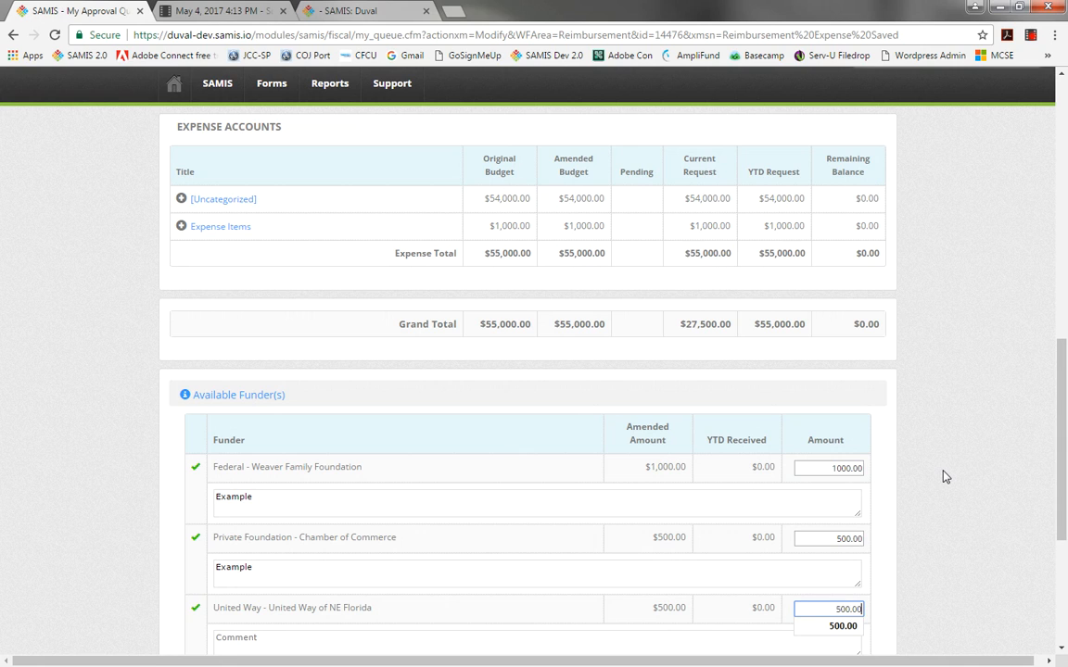
{"action": "key", "text": "Tab"}
{"action": "type", "text": "Exam"}
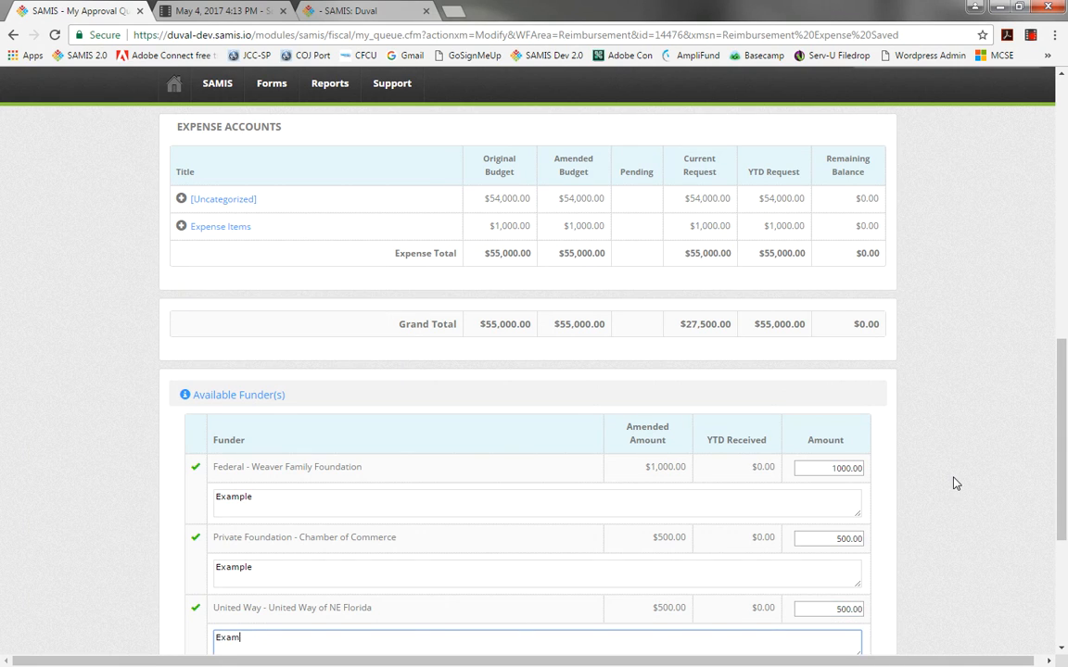
{"action": "scroll", "coordinate": [1065, 504], "scroll_direction": "down", "scroll_amount": 3}
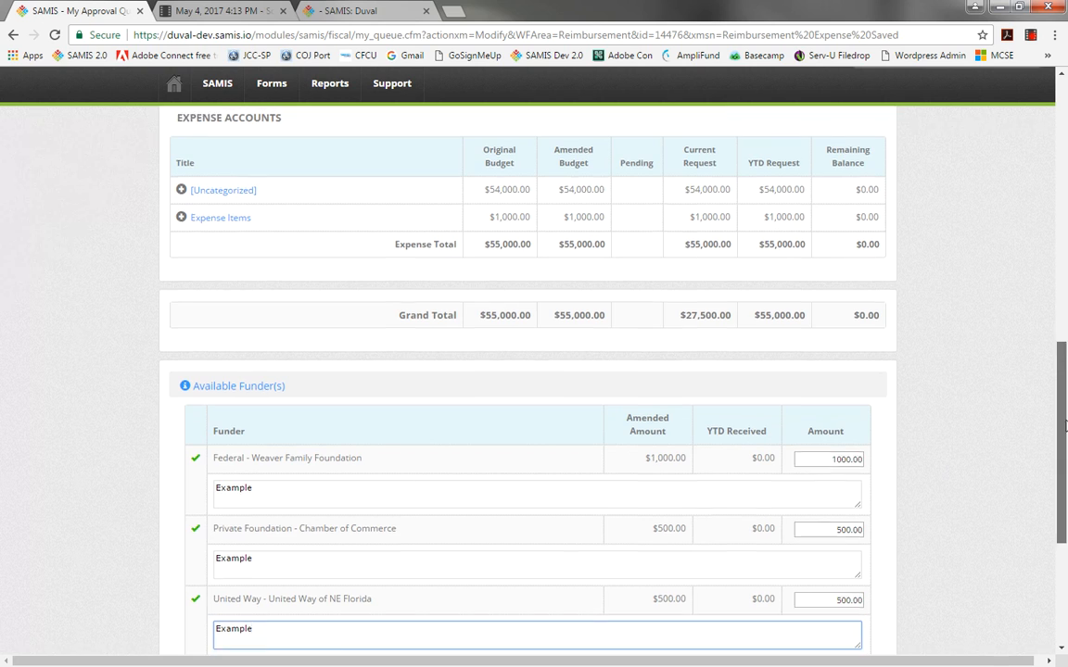
{"action": "left_click_drag", "start_coordinate": [1064, 504], "coordinate": [1065, 524]}
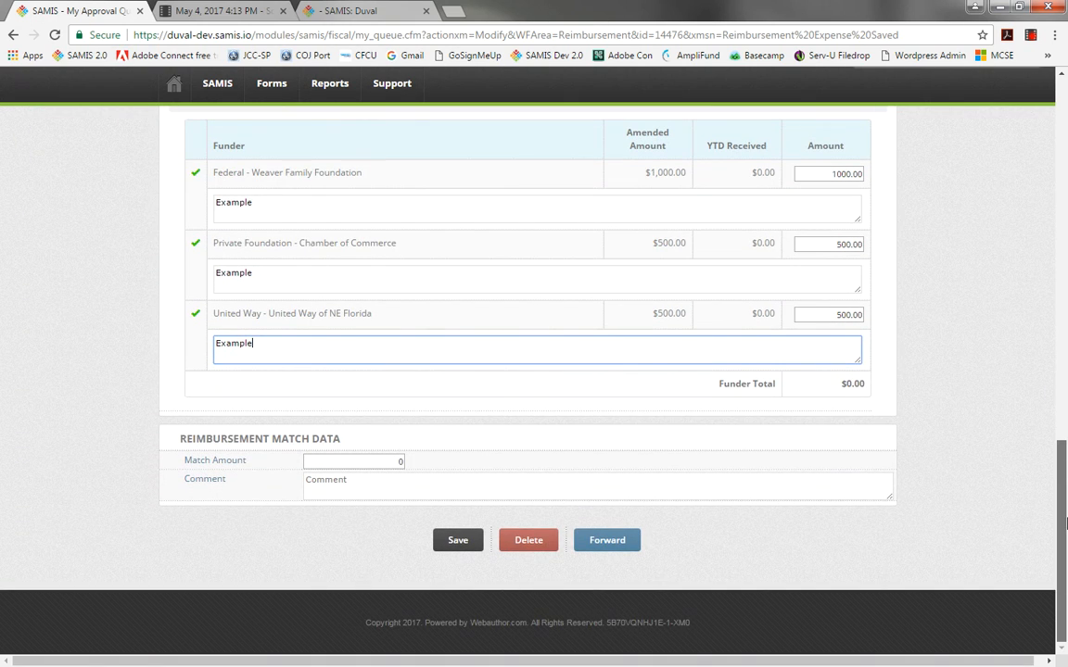
Set the reimbursement match amount to 2000 with the comment "In-Kind Cash Amount".
{"action": "key", "text": "Tab"}
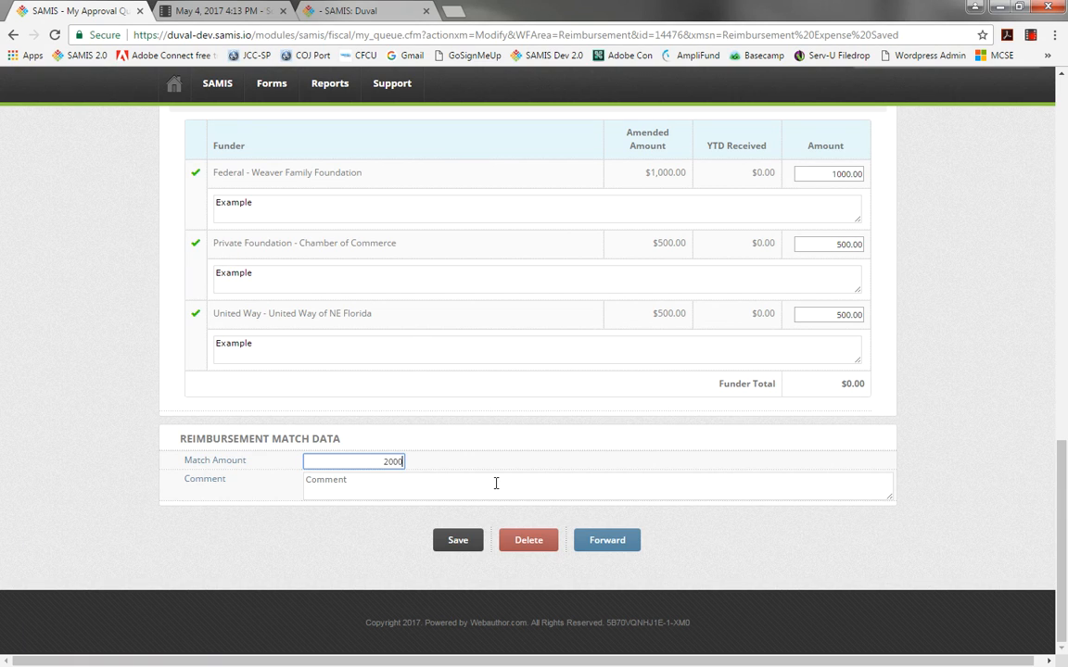
{"action": "left_click", "coordinate": [496, 483]}
{"action": "type", "text": "In-Kind Cash Amount"}
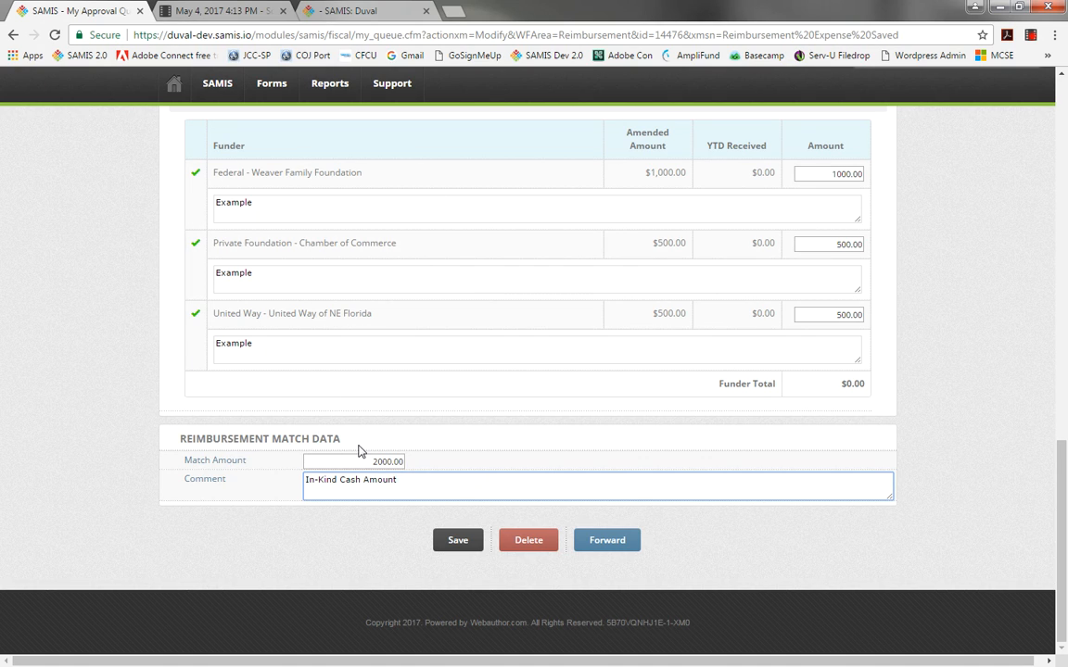
{"action": "scroll", "coordinate": [1024, 417], "scroll_direction": "up", "scroll_amount": 5}
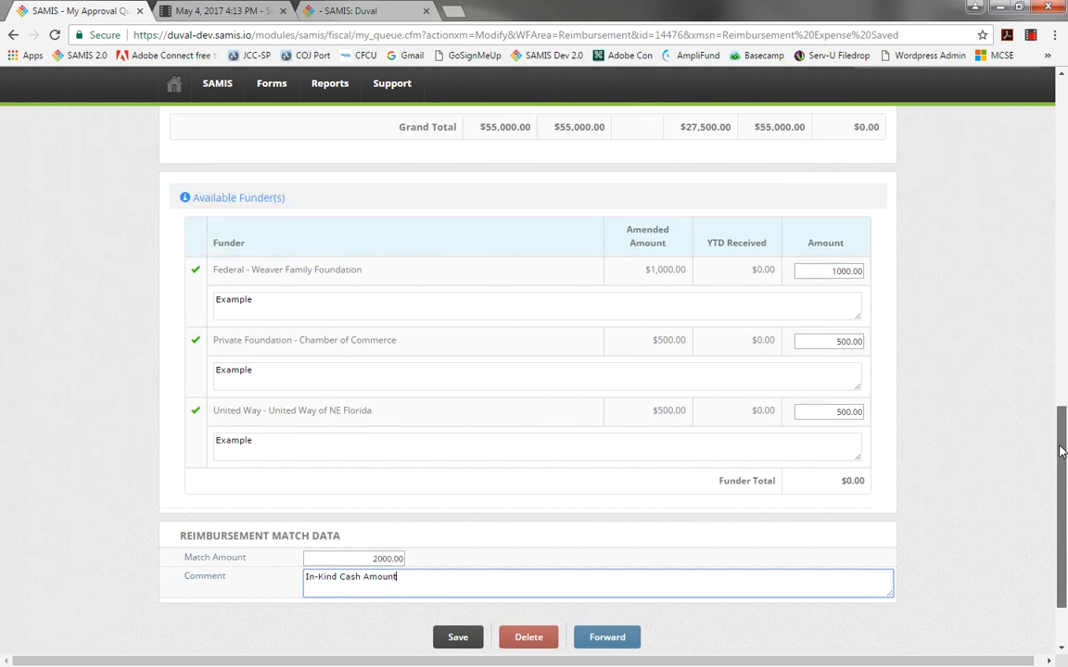
{"action": "scroll", "coordinate": [1040, 330], "scroll_direction": "up", "scroll_amount": 5}
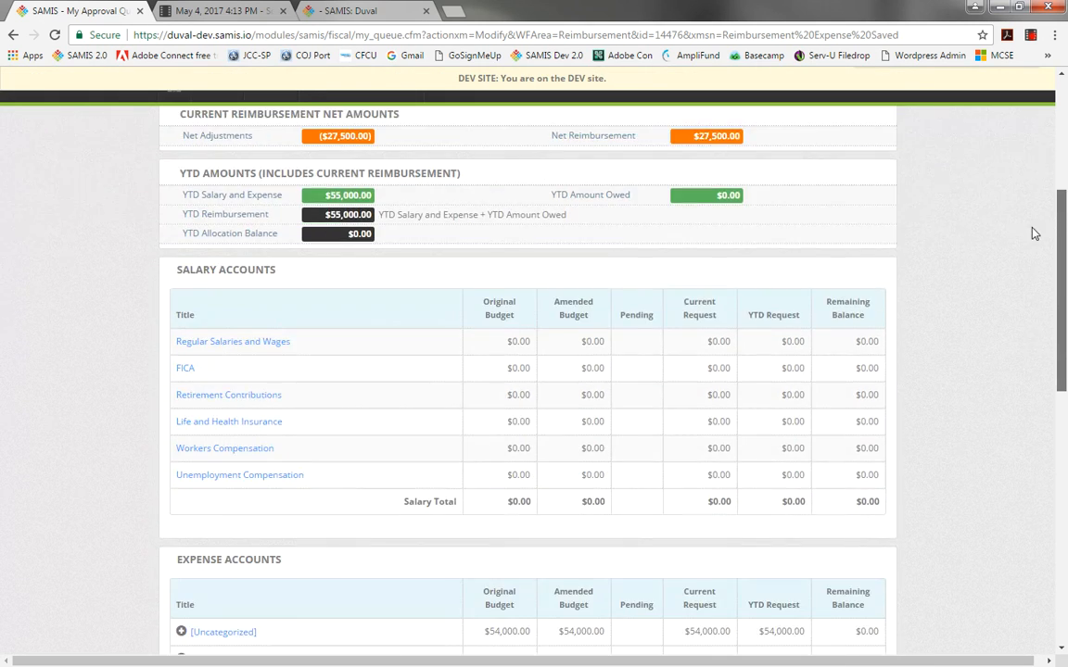
Save the reimbursement and forward it to the next reviewer.
{"action": "scroll", "coordinate": [1037, 224], "scroll_direction": "down", "scroll_amount": 10}
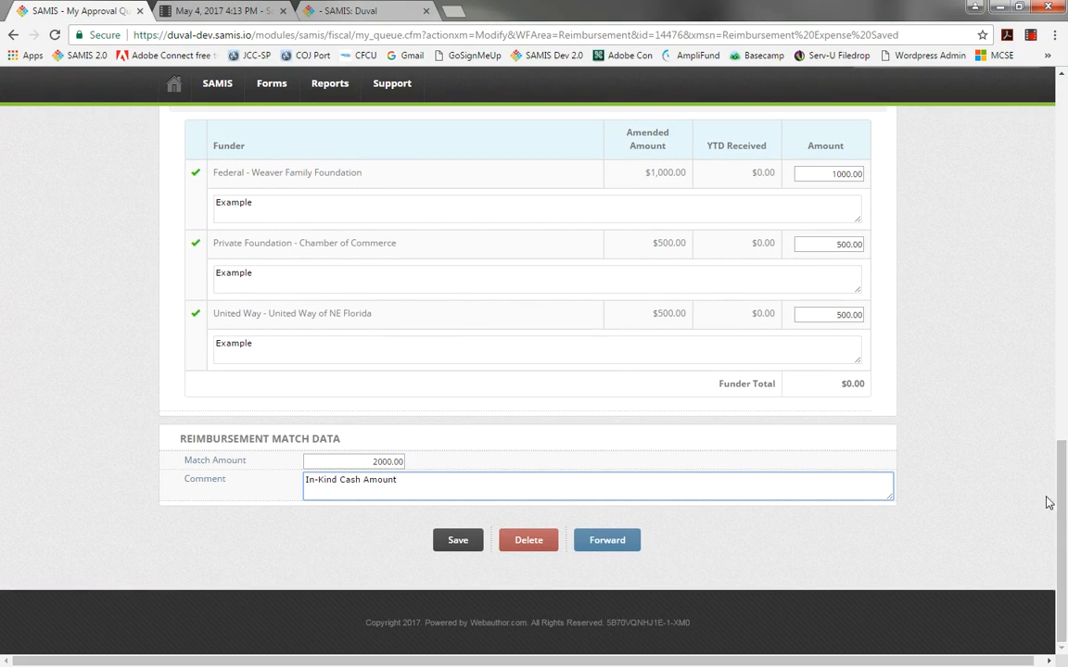
{"action": "left_click", "coordinate": [452, 547]}
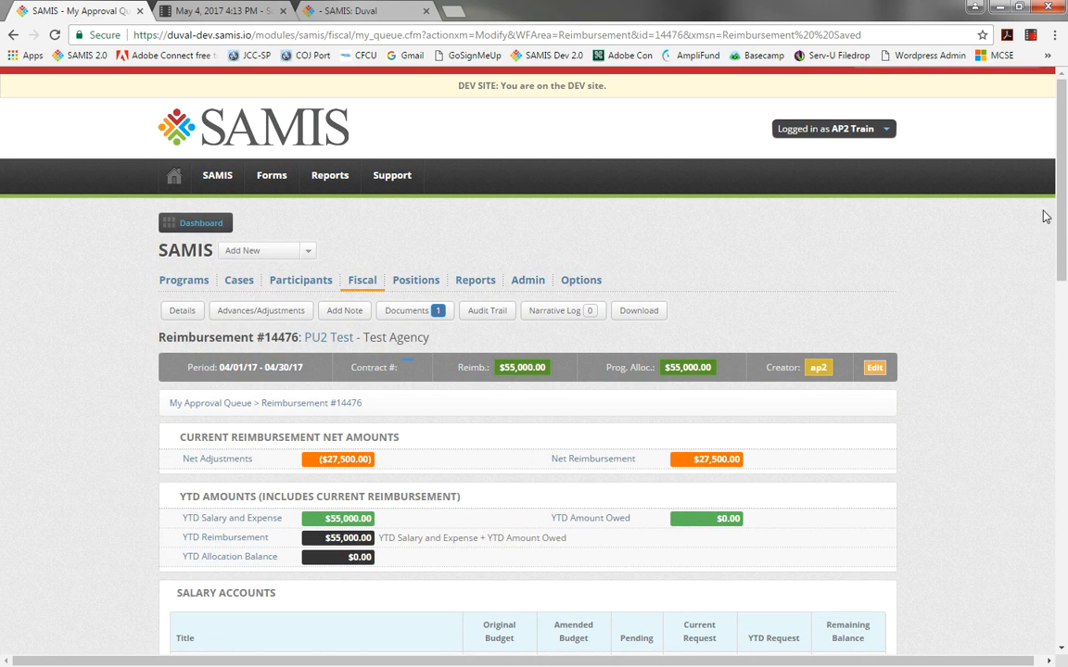
{"action": "left_click_drag", "start_coordinate": [1063, 216], "coordinate": [1063, 582]}
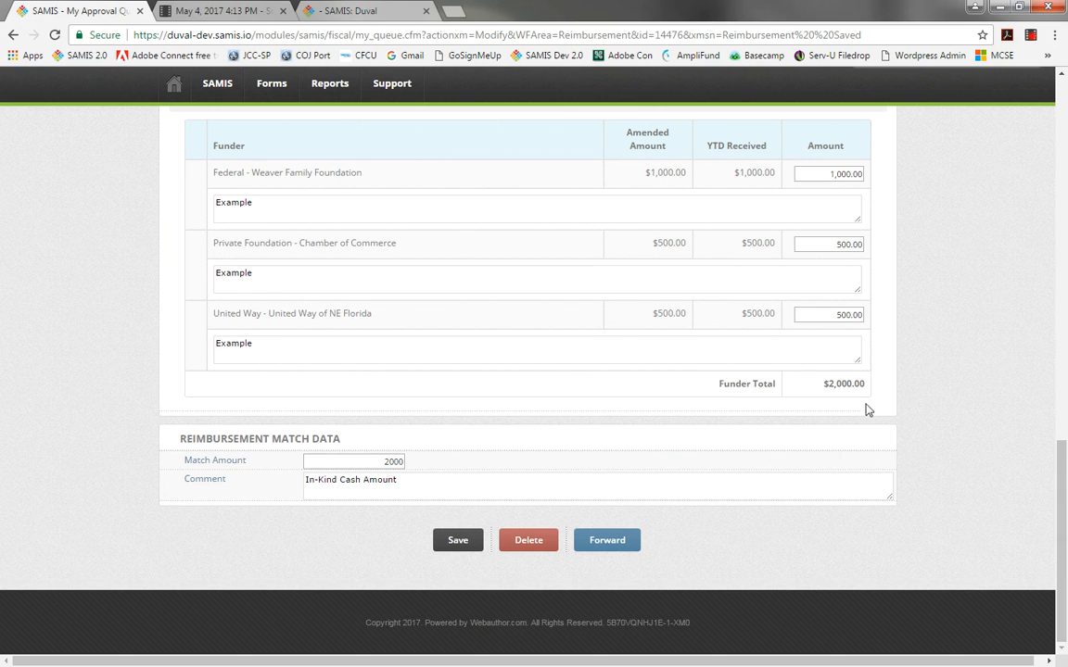
{"action": "left_click", "coordinate": [607, 541]}
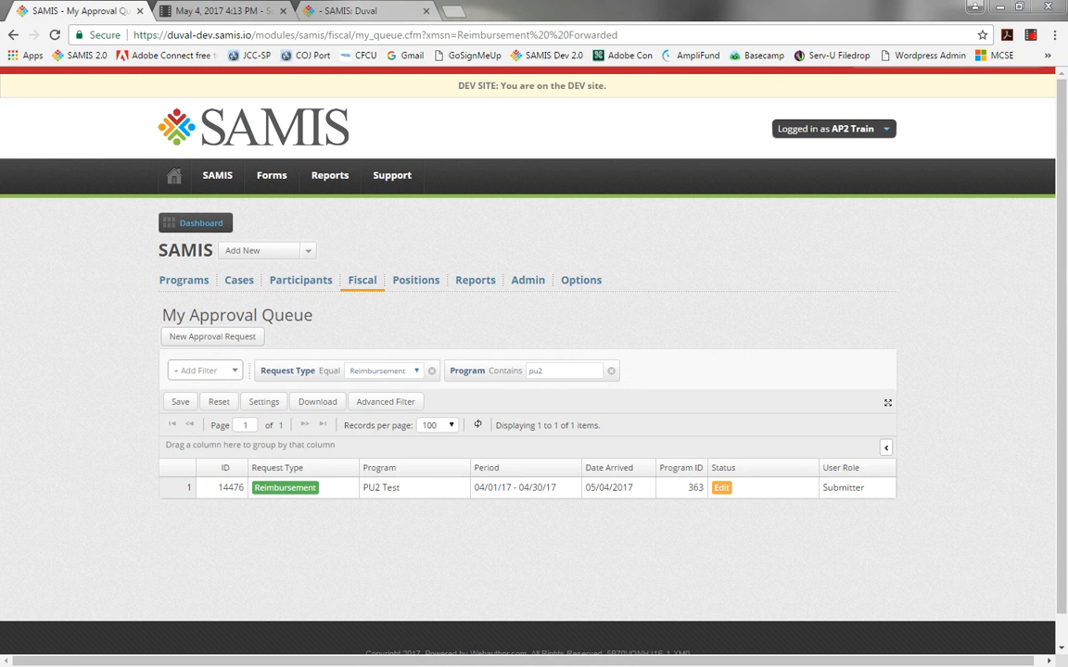
Review the reimbursement-forwarded notification e-mail and close it.
{"action": "left_click_drag", "start_coordinate": [0, 130], "coordinate": [527, 72]}
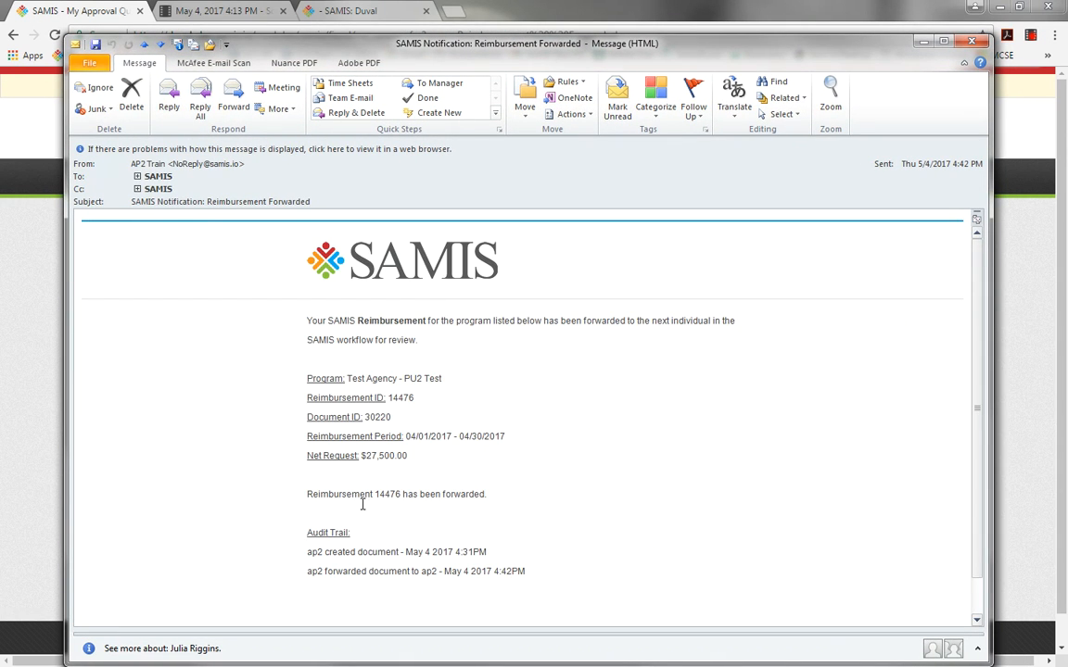
{"action": "left_click", "coordinate": [969, 42]}
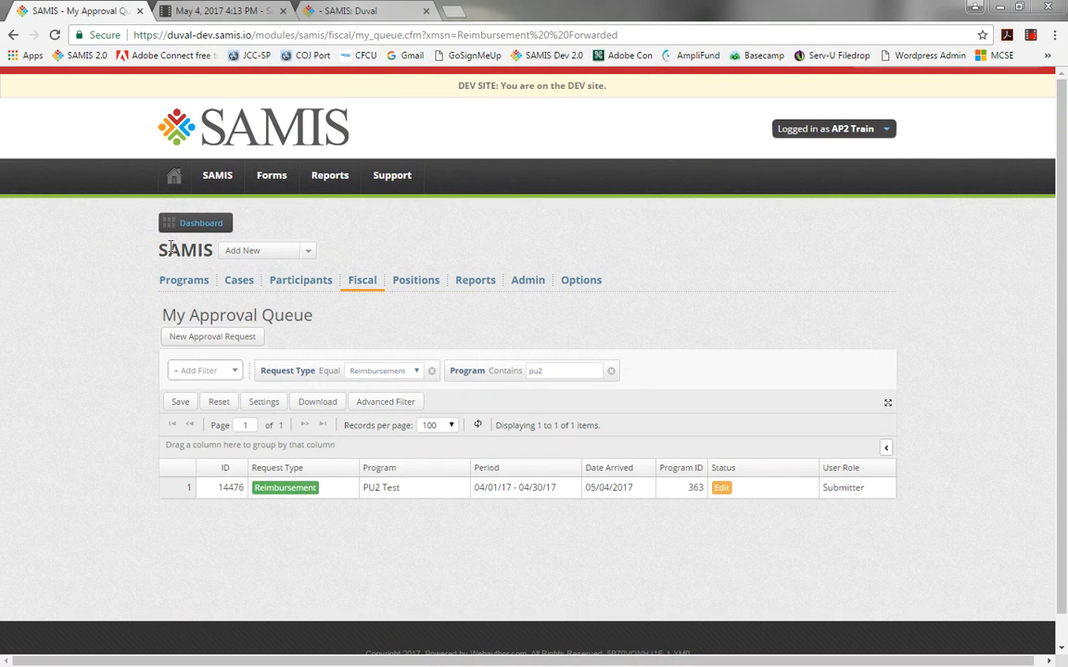
Reopen the PU2 Test reimbursement from My Approval Queue.
{"action": "left_click", "coordinate": [174, 176]}
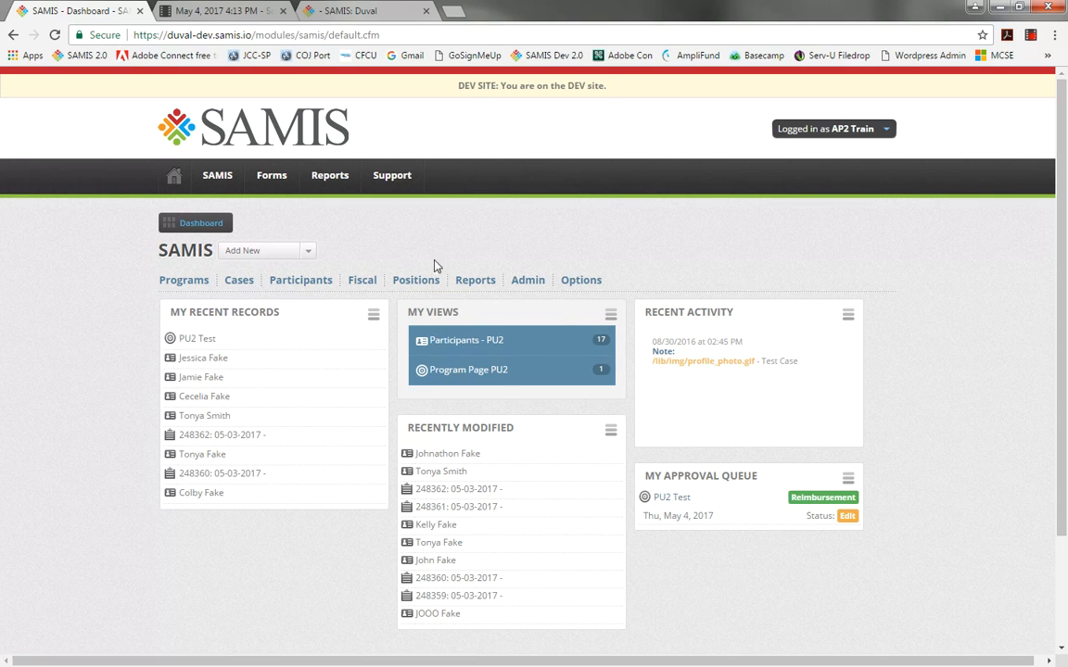
{"action": "left_click", "coordinate": [369, 282]}
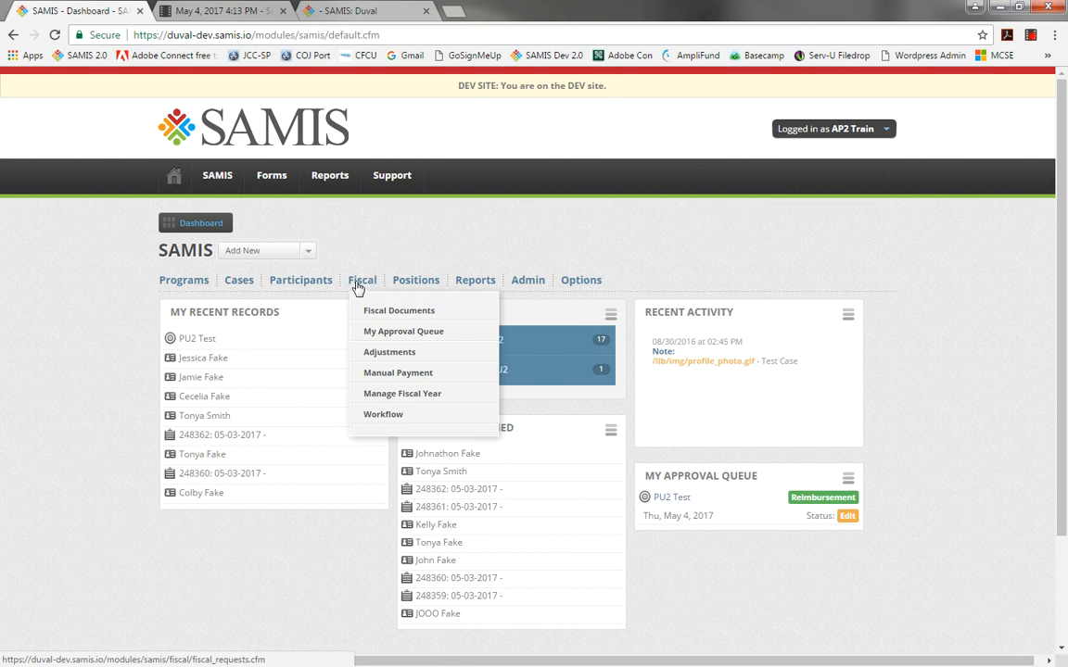
{"action": "left_click", "coordinate": [373, 337]}
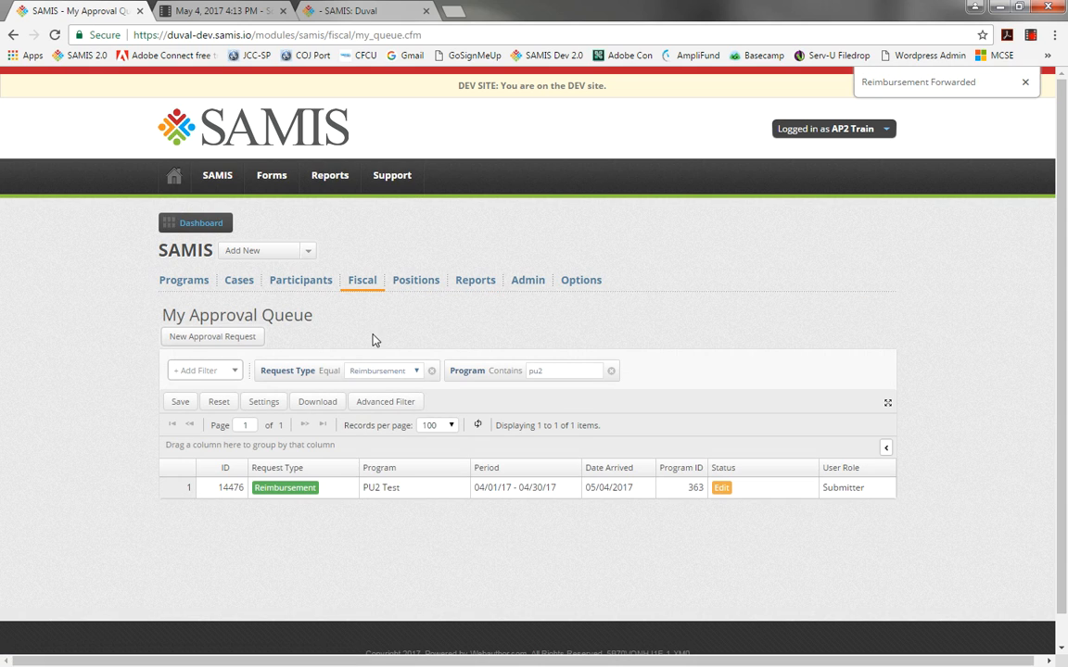
{"action": "left_click", "coordinate": [383, 491]}
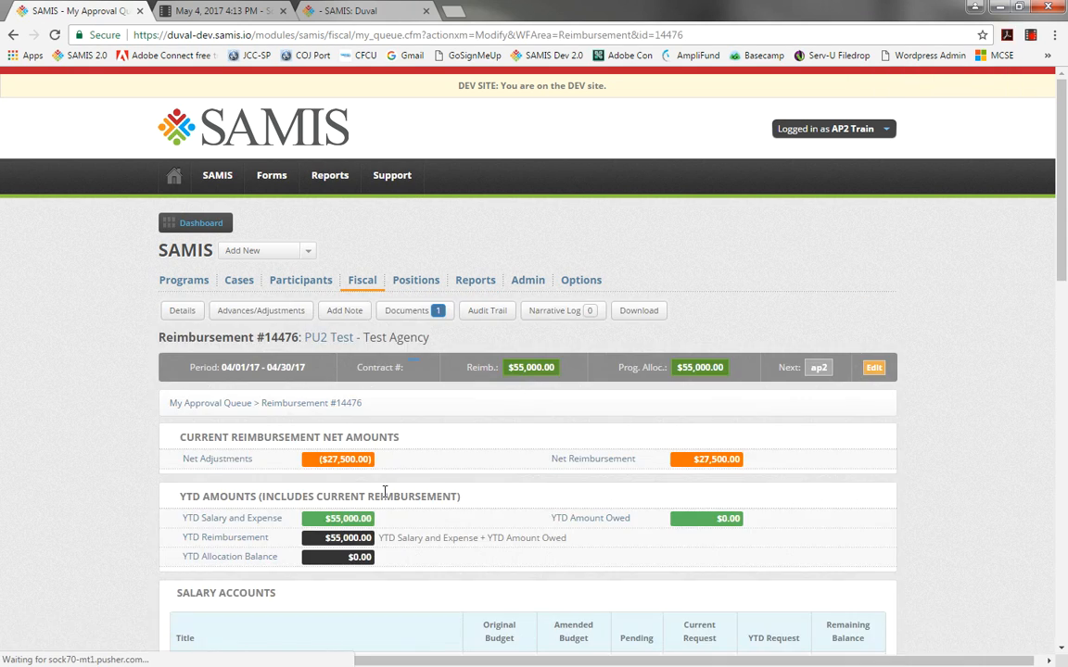
Review the expense accounts, tick the submitter certification and submit the reimbursement.
{"action": "left_click_drag", "start_coordinate": [1062, 250], "coordinate": [1023, 594]}
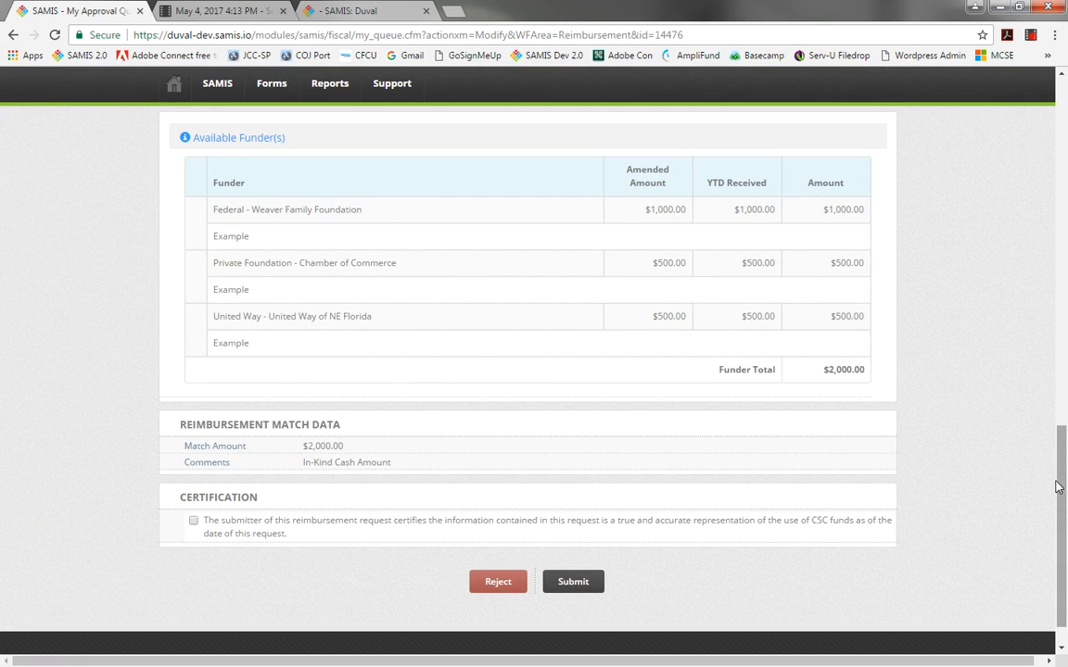
{"action": "left_click_drag", "start_coordinate": [1063, 476], "coordinate": [1029, 345]}
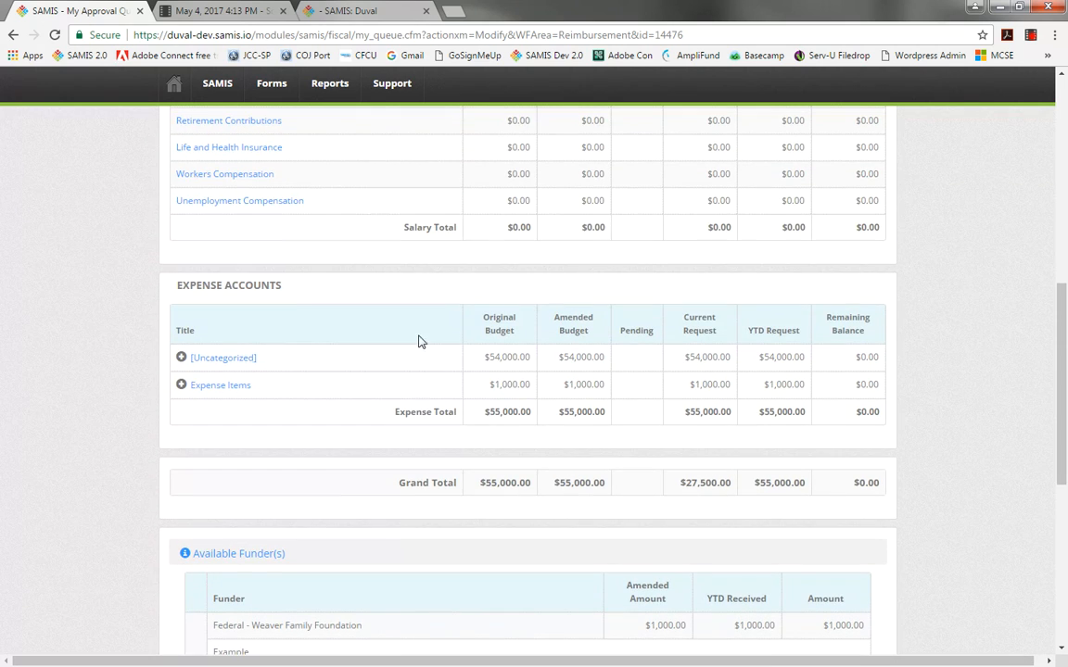
{"action": "left_click", "coordinate": [180, 358]}
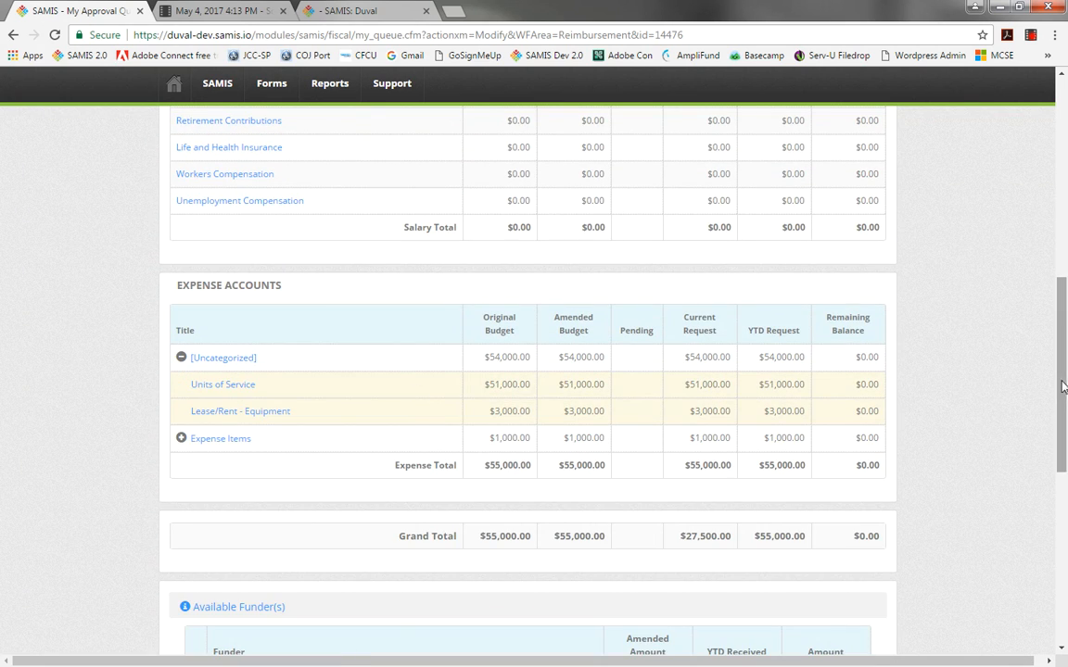
{"action": "left_click_drag", "start_coordinate": [1060, 408], "coordinate": [1066, 565]}
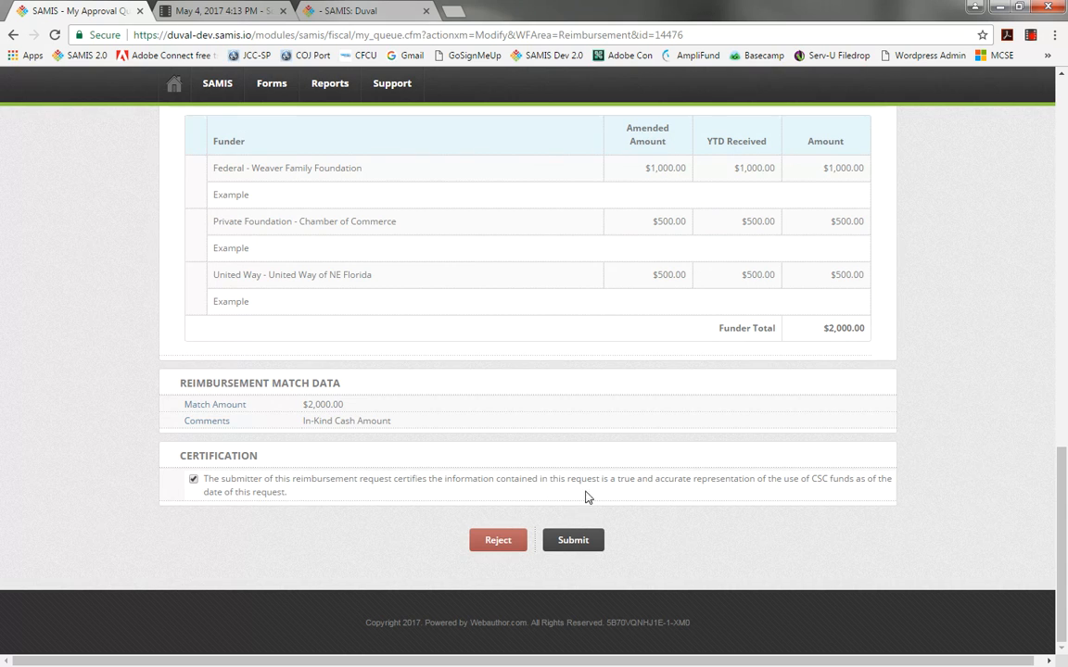
{"action": "left_click", "coordinate": [572, 540]}
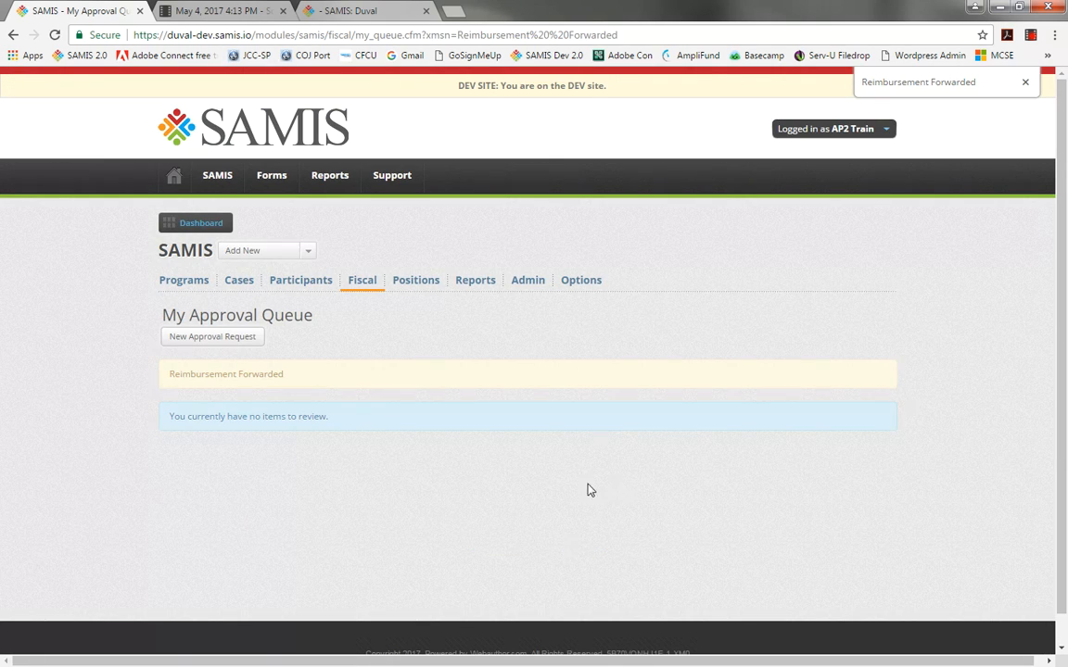
{"action": "double_click", "coordinate": [959, 81]}
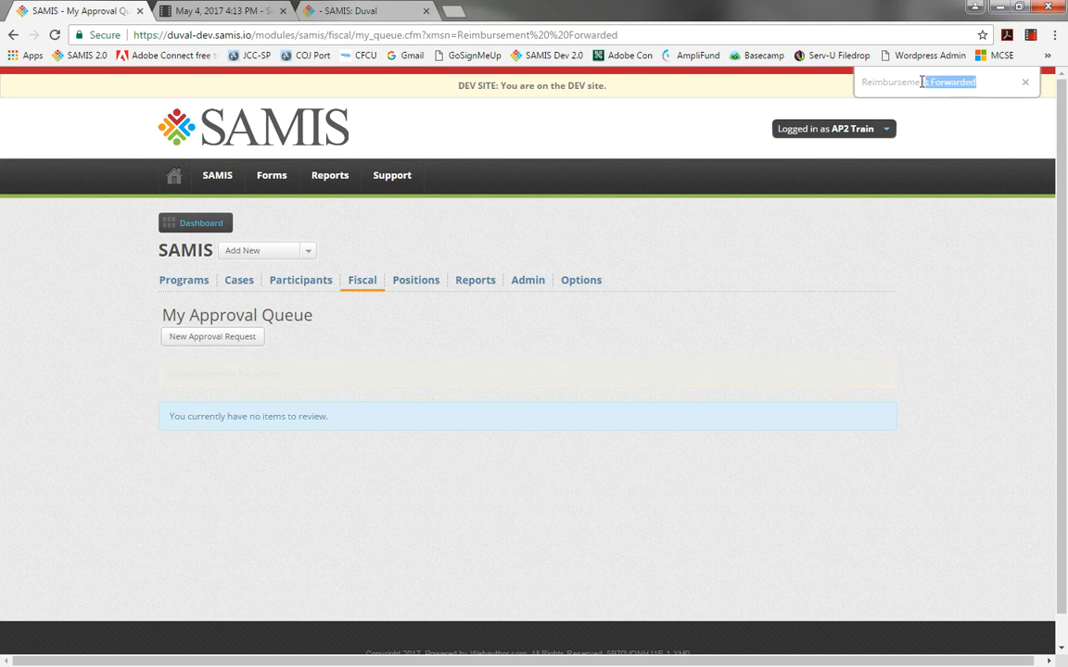
{"action": "key", "text": "ctrl+a"}
{"action": "left_click", "coordinate": [835, 305]}
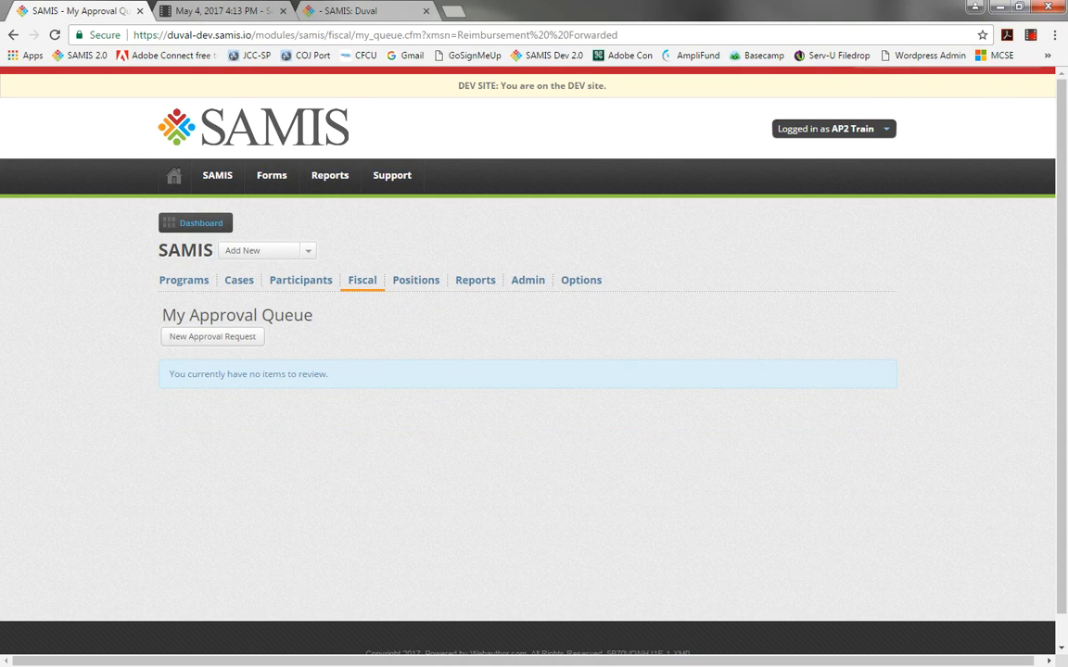
Return to the dashboard and read the reimbursement-submitted notification e-mail before closing it.
{"action": "left_click", "coordinate": [174, 178]}
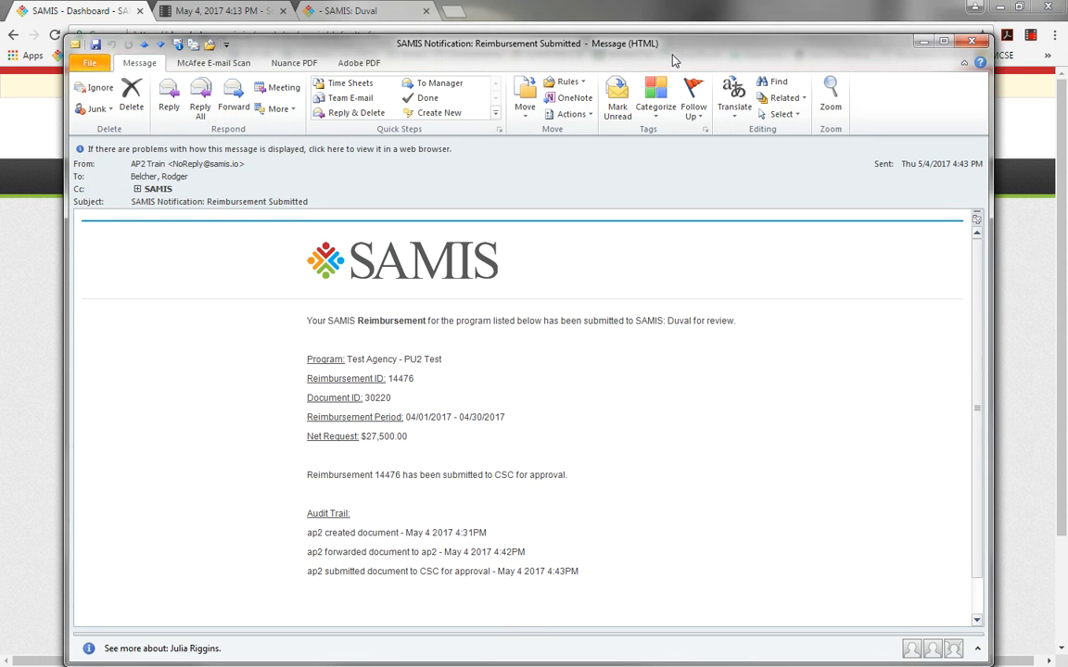
{"action": "left_click_drag", "start_coordinate": [674, 60], "coordinate": [679, 38]}
{"action": "left_click_drag", "start_coordinate": [592, 452], "coordinate": [313, 460]}
{"action": "left_click", "coordinate": [519, 451]}
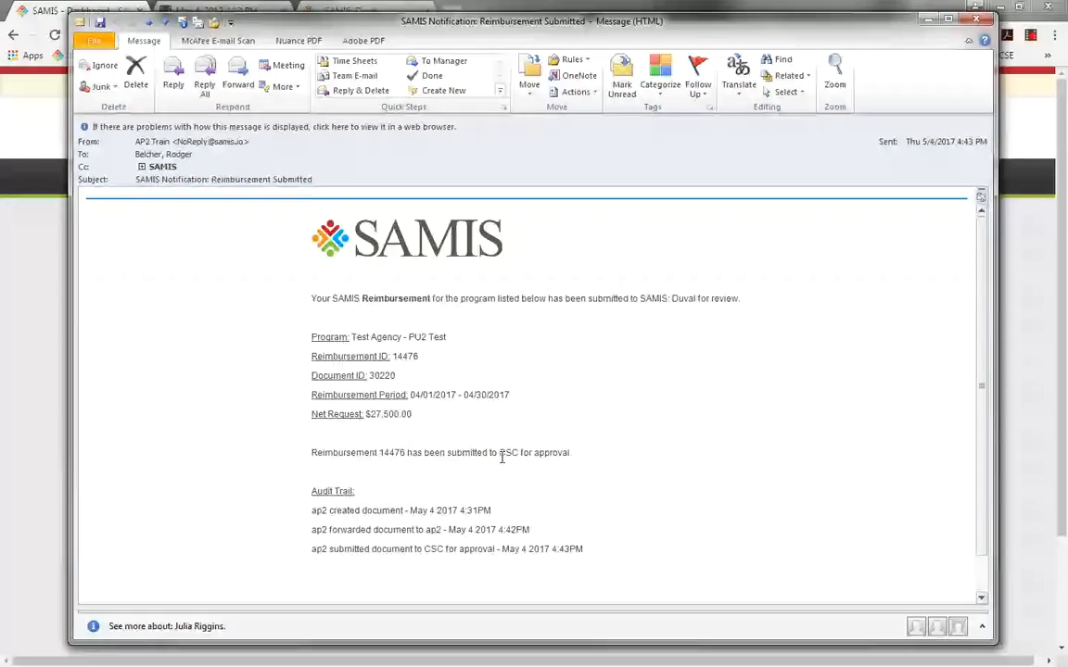
{"action": "left_click_drag", "start_coordinate": [499, 453], "coordinate": [525, 452]}
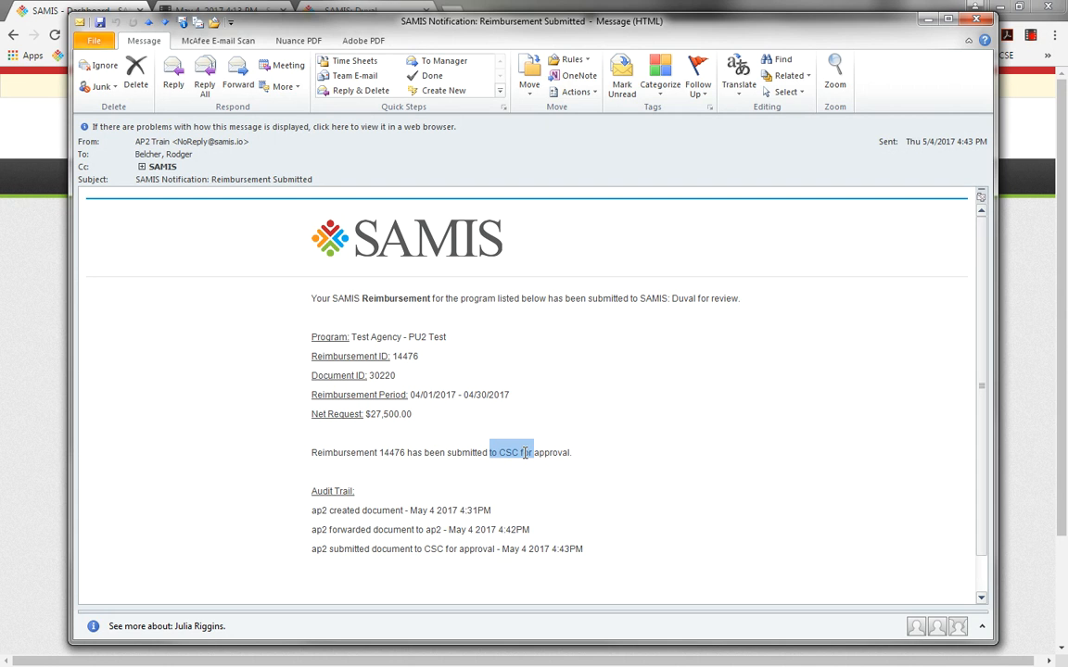
{"action": "left_click", "coordinate": [654, 426]}
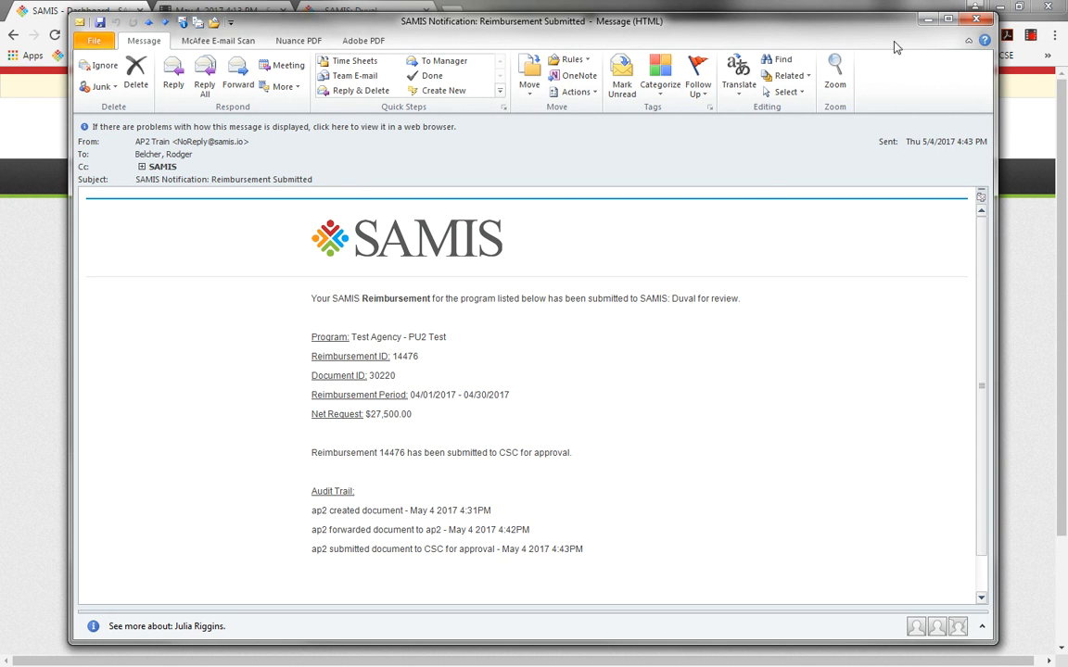
{"action": "left_click", "coordinate": [976, 20]}
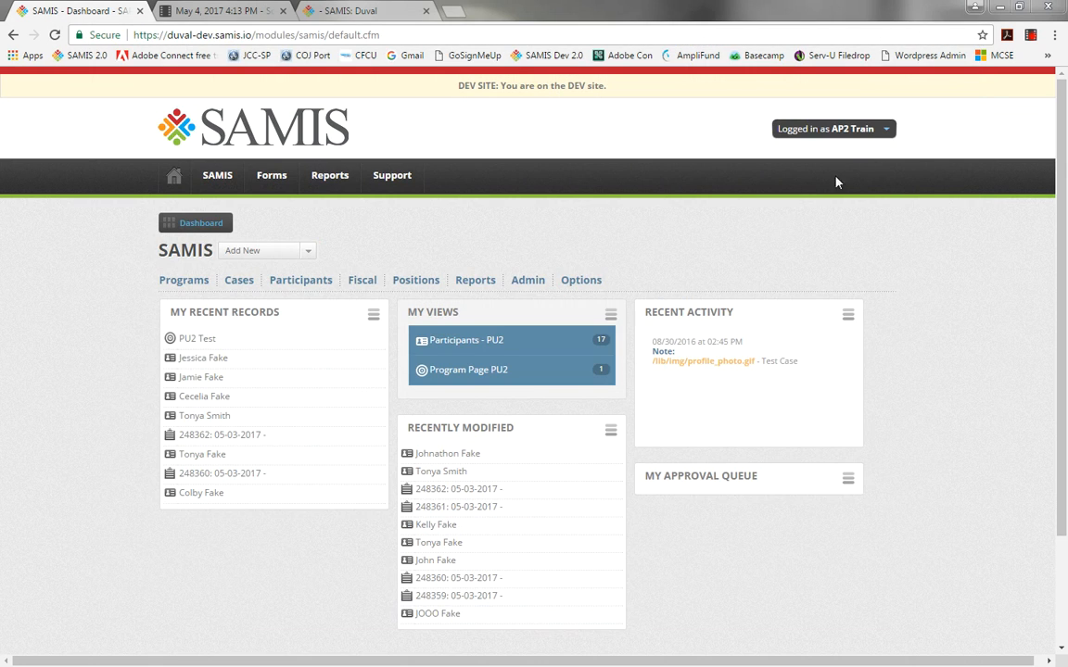
Log off and sign back in with the approver's account.
{"action": "left_click", "coordinate": [872, 132]}
{"action": "left_click", "coordinate": [777, 239]}
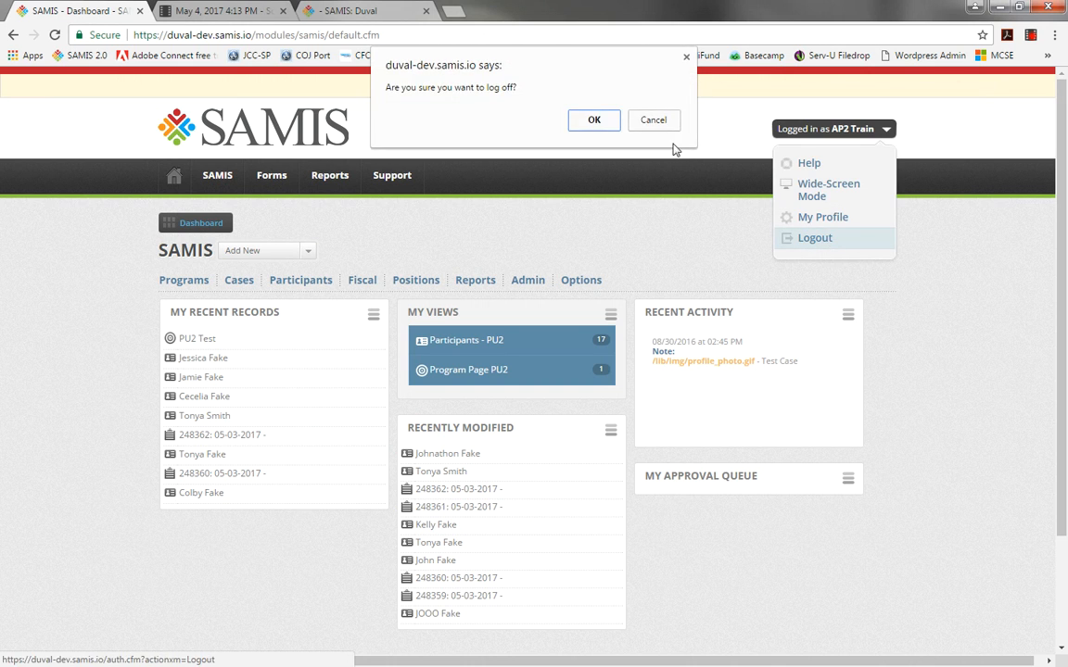
{"action": "left_click", "coordinate": [593, 117]}
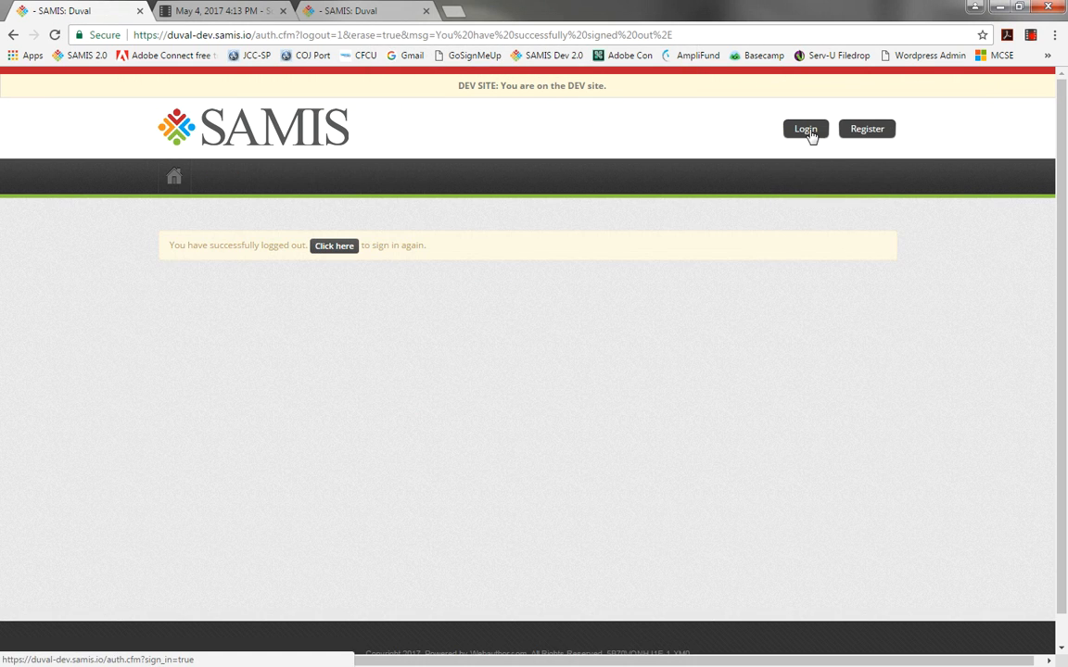
{"action": "left_click", "coordinate": [808, 134]}
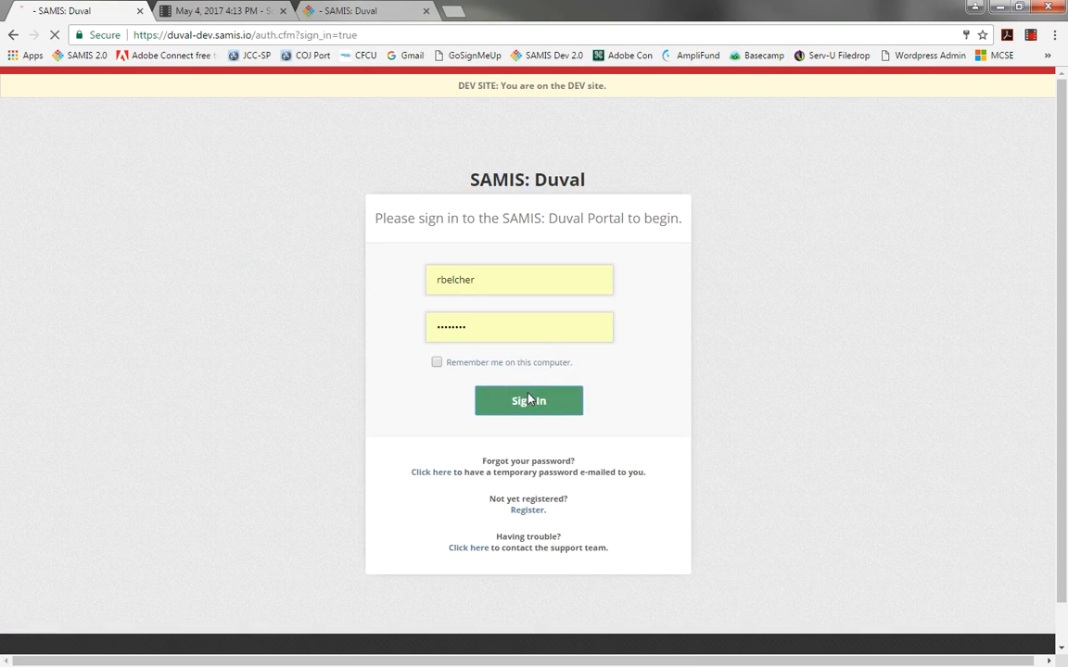
{"action": "left_click", "coordinate": [515, 398]}
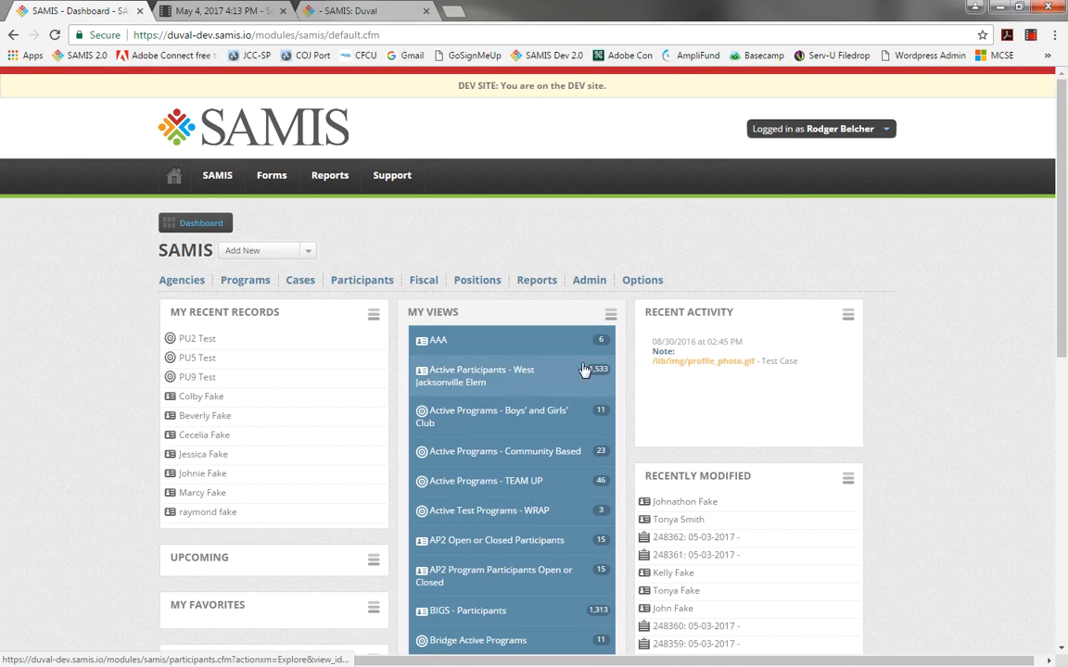
Open the PU2 Test reimbursement from the approval queue and review its accounts, funders and match data.
{"action": "scroll", "coordinate": [959, 207], "scroll_direction": "down", "scroll_amount": 3}
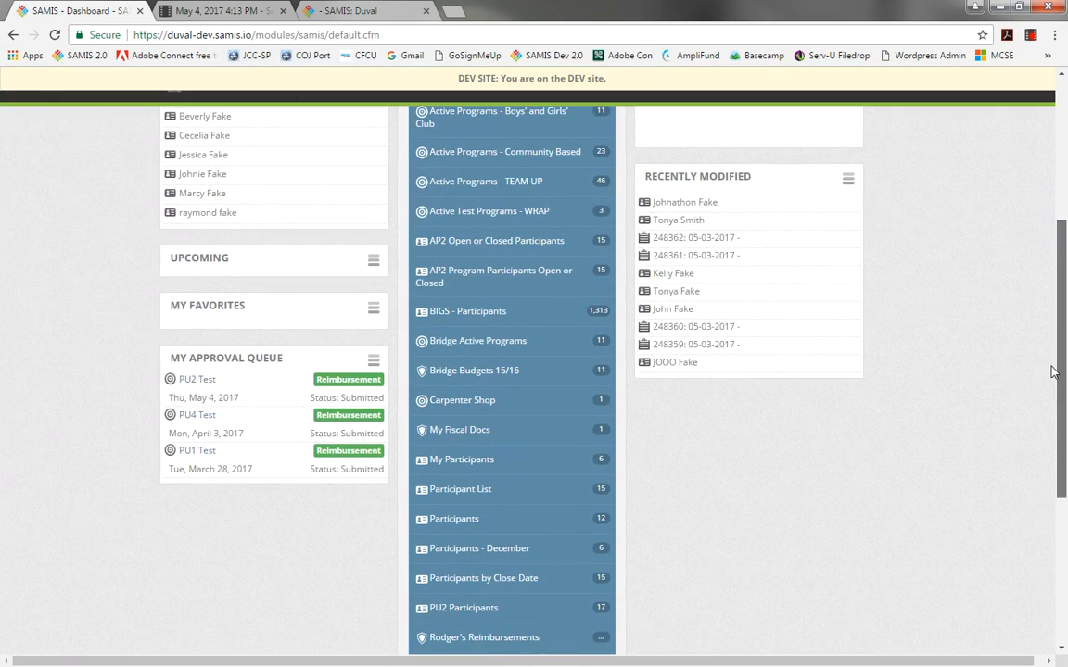
{"action": "left_click", "coordinate": [197, 380]}
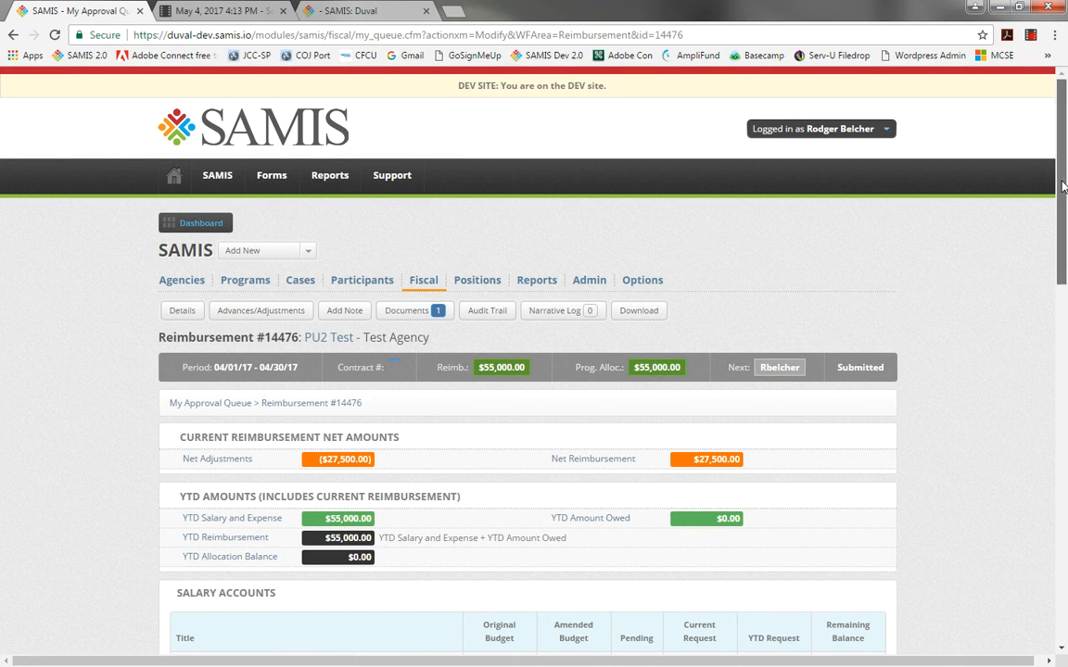
{"action": "left_click_drag", "start_coordinate": [1062, 185], "coordinate": [1065, 550]}
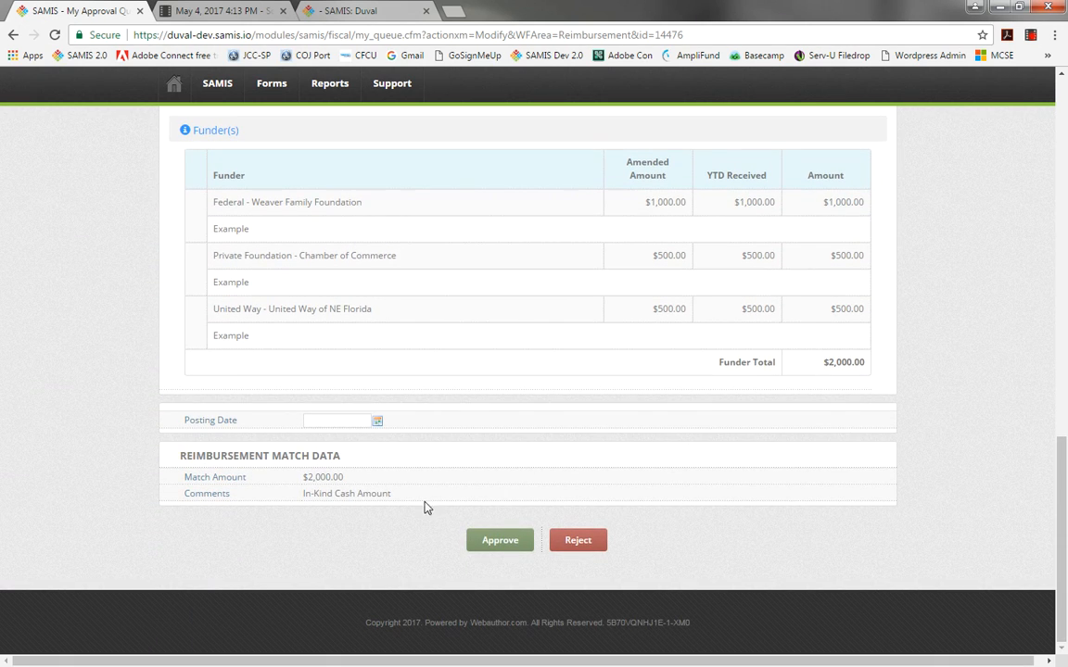
{"action": "left_click_drag", "start_coordinate": [1066, 502], "coordinate": [1019, 271]}
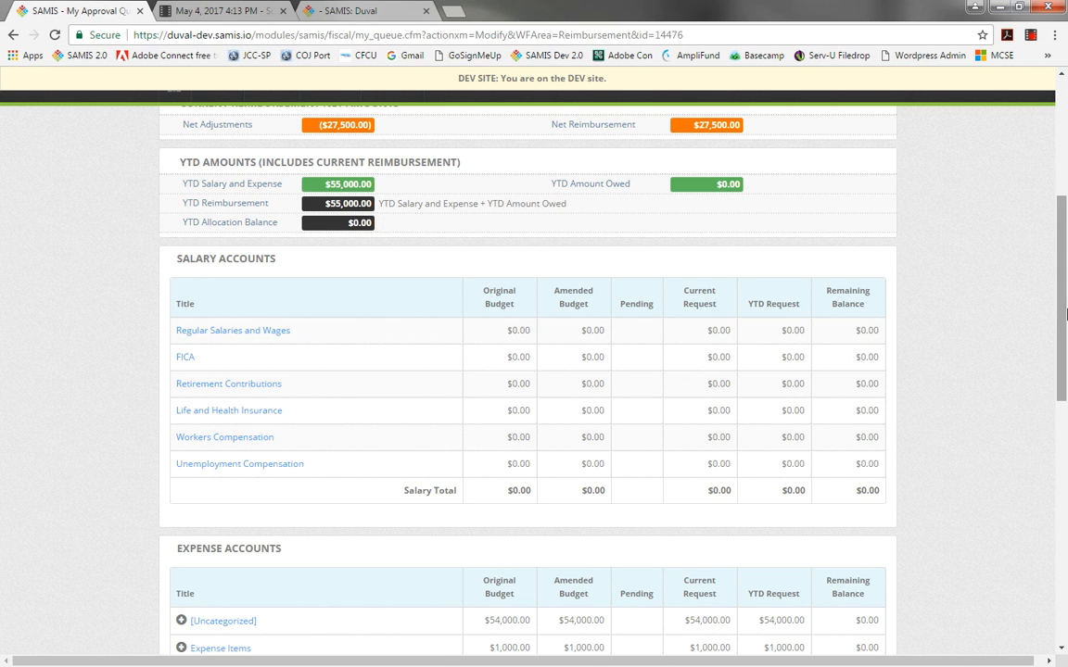
{"action": "left_click_drag", "start_coordinate": [1066, 320], "coordinate": [1051, 489]}
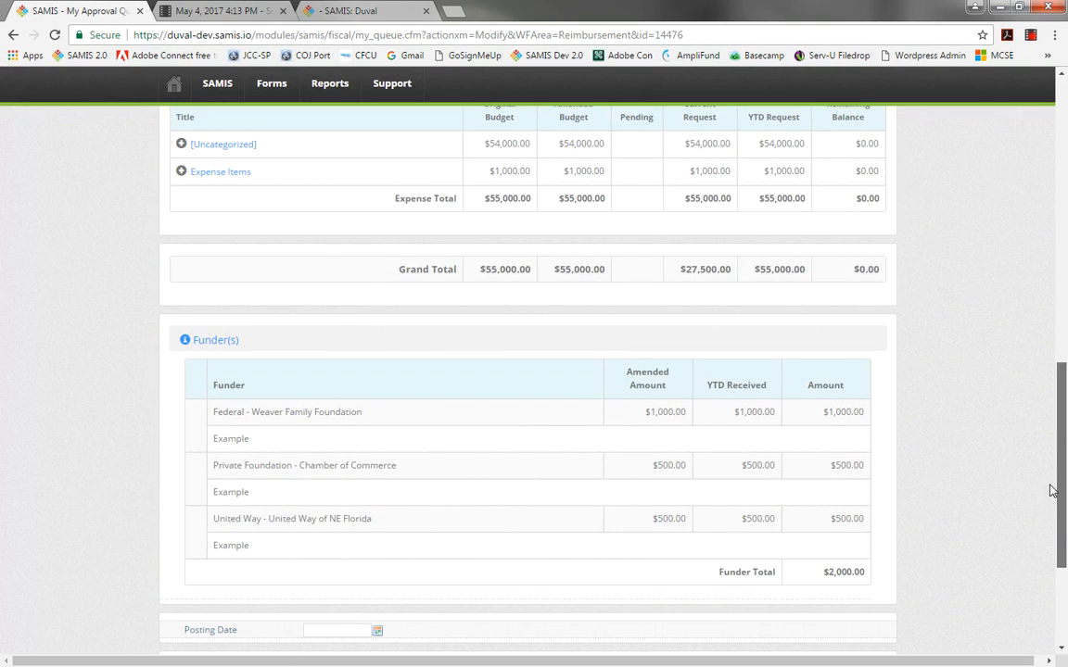
{"action": "left_click_drag", "start_coordinate": [677, 275], "coordinate": [738, 275]}
{"action": "left_click", "coordinate": [810, 302]}
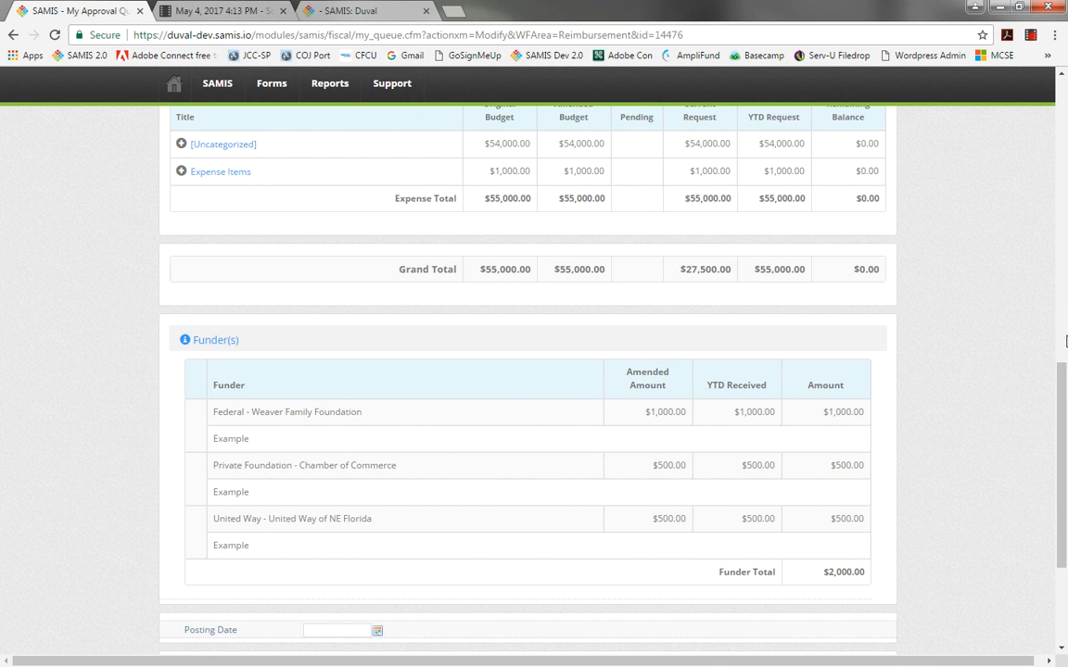
{"action": "left_click_drag", "start_coordinate": [1065, 401], "coordinate": [1065, 474]}
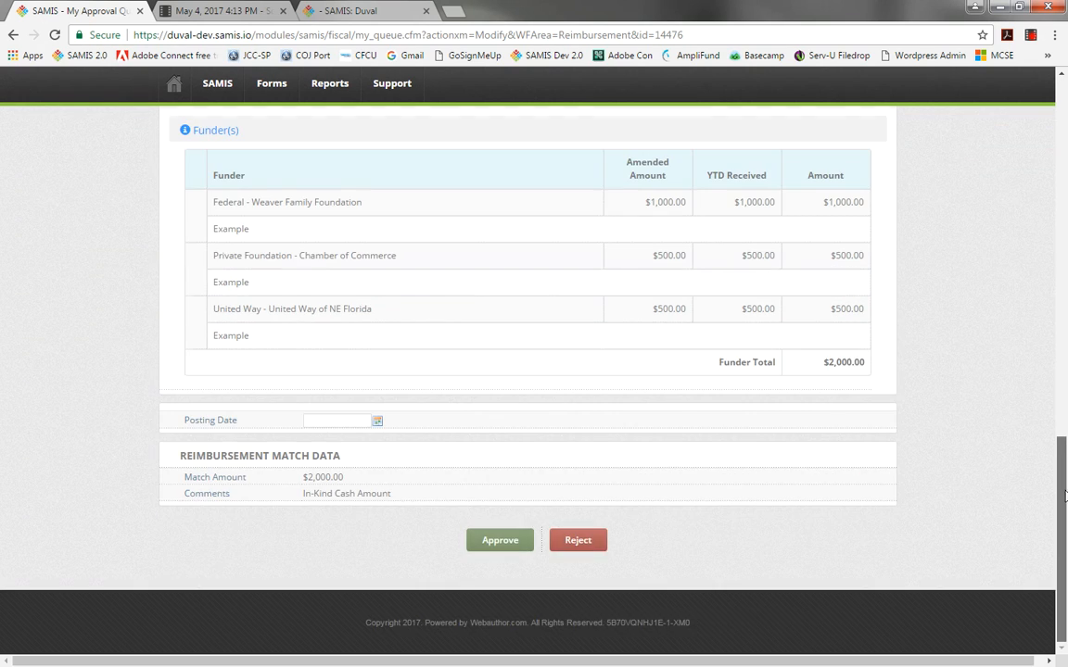
Approve the reimbursement without a comment.
{"action": "left_click", "coordinate": [477, 554]}
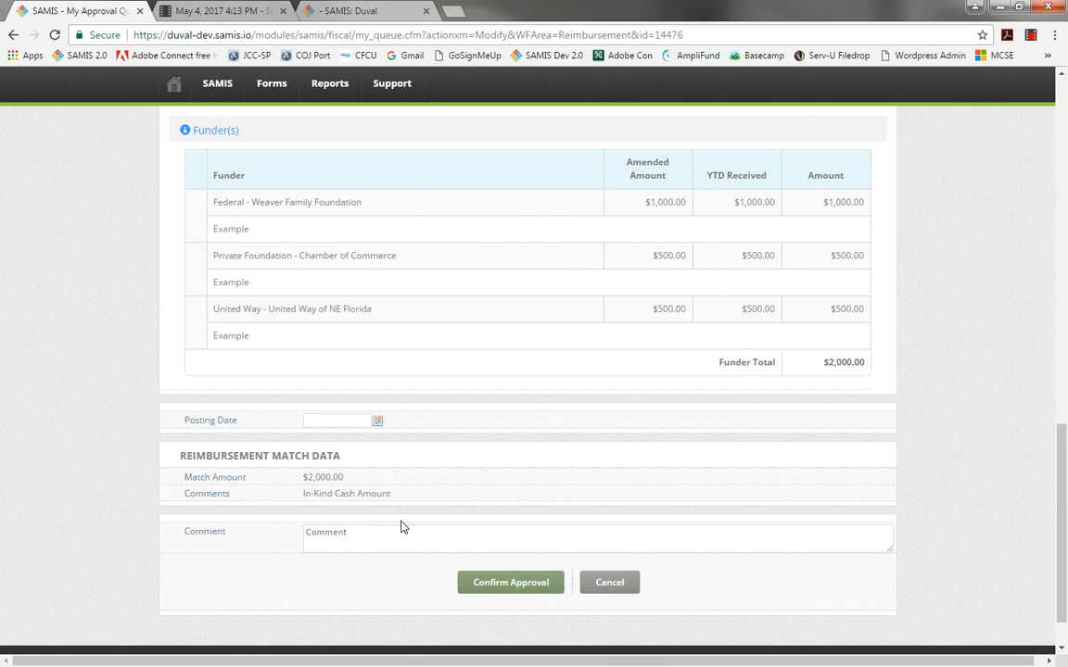
{"action": "left_click", "coordinate": [480, 583]}
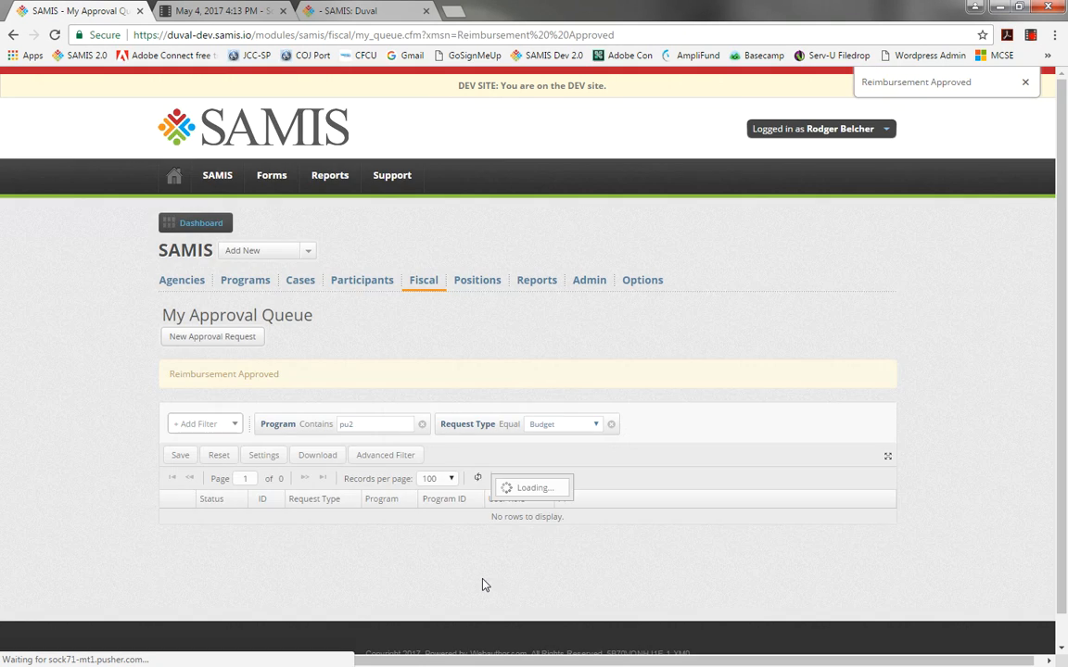
Log out of the approver's account.
{"action": "left_click", "coordinate": [889, 137]}
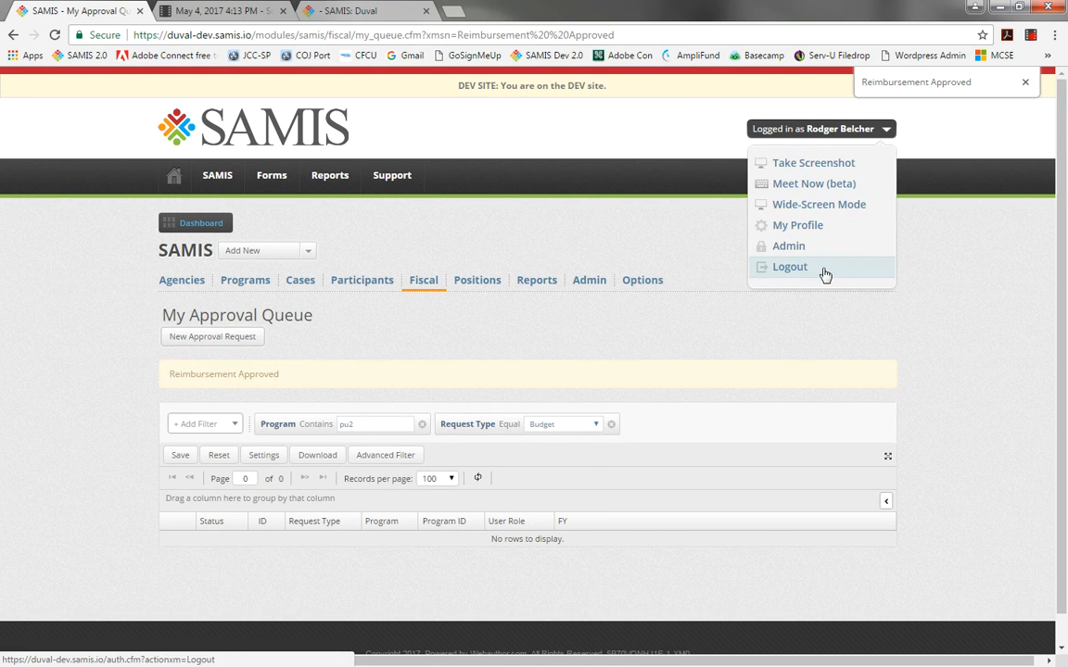
{"action": "left_click", "coordinate": [823, 271]}
{"action": "left_click", "coordinate": [594, 119]}
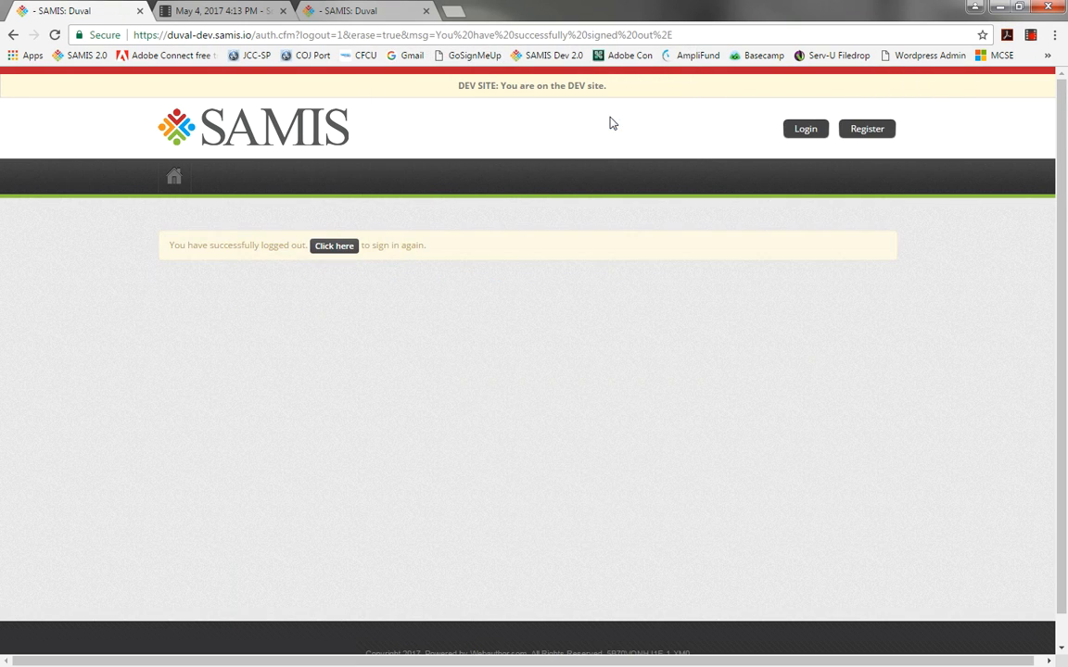
Sign back in as the ap2 program user, entering its account password.
{"action": "left_click", "coordinate": [803, 132]}
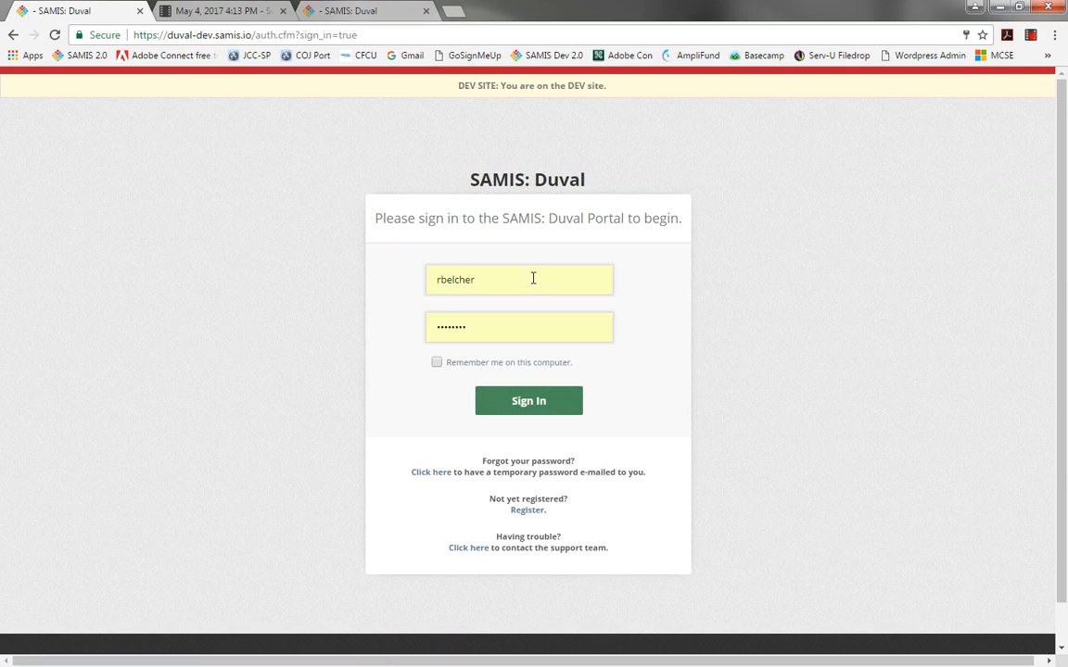
{"action": "left_click_drag", "start_coordinate": [531, 280], "coordinate": [397, 274]}
{"action": "type", "text": "ap2"}
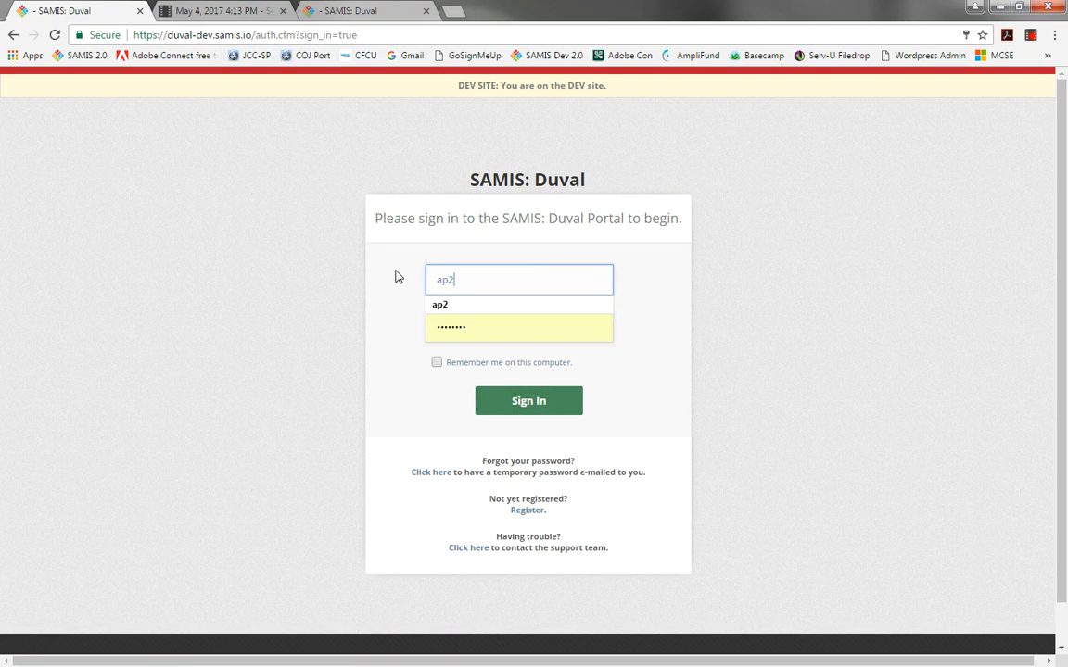
{"action": "key", "text": "Tab"}
{"action": "type", "text": "••"}
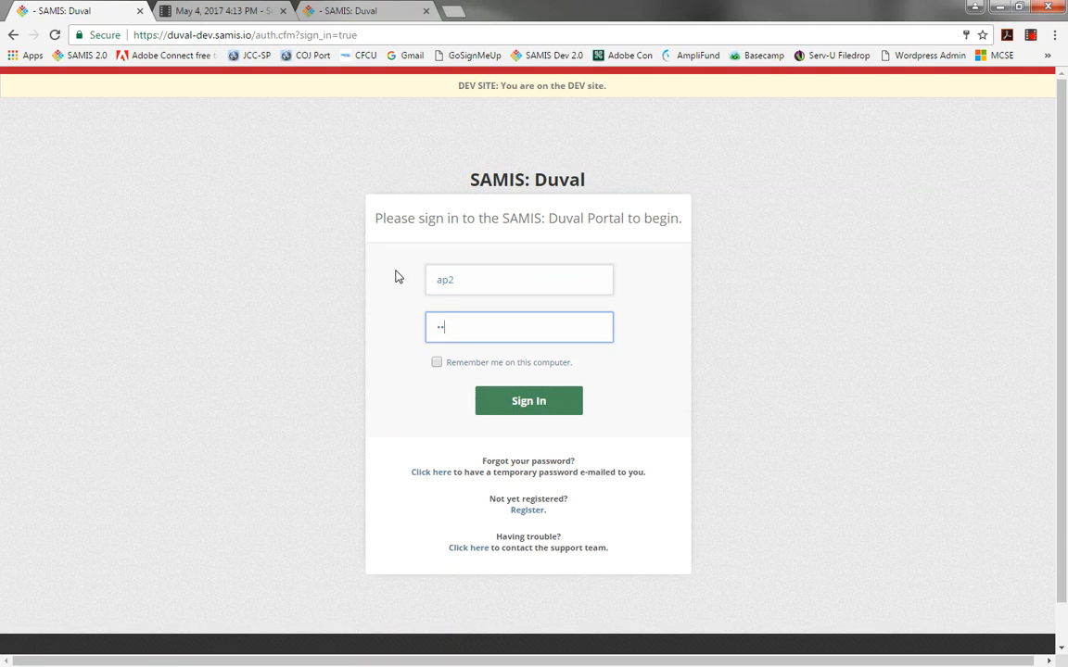
{"action": "left_click", "coordinate": [513, 401]}
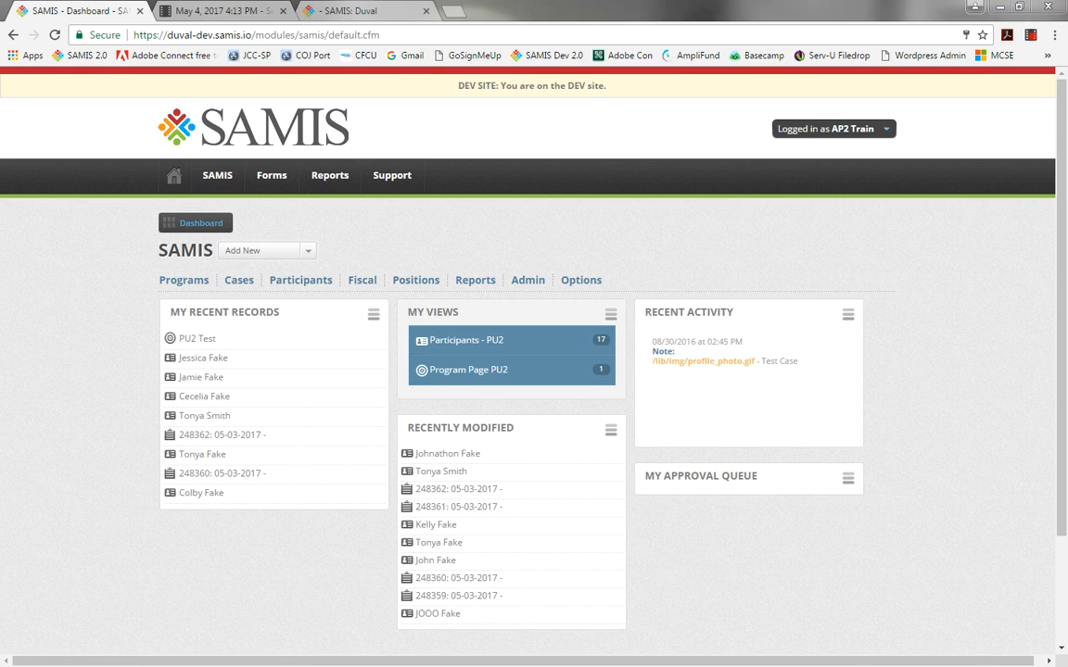
Switch to the e-mail client and read the reimbursement-approved notification message.
{"action": "key", "text": "alt+Tab"}
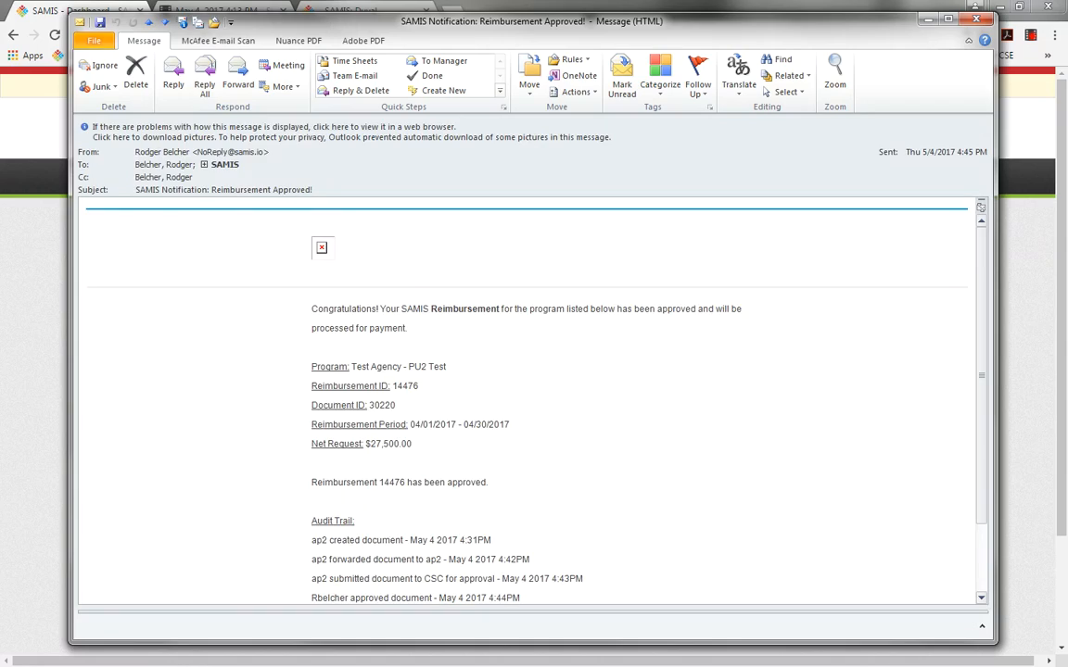
{"action": "left_click", "coordinate": [173, 129]}
{"action": "left_click", "coordinate": [190, 140]}
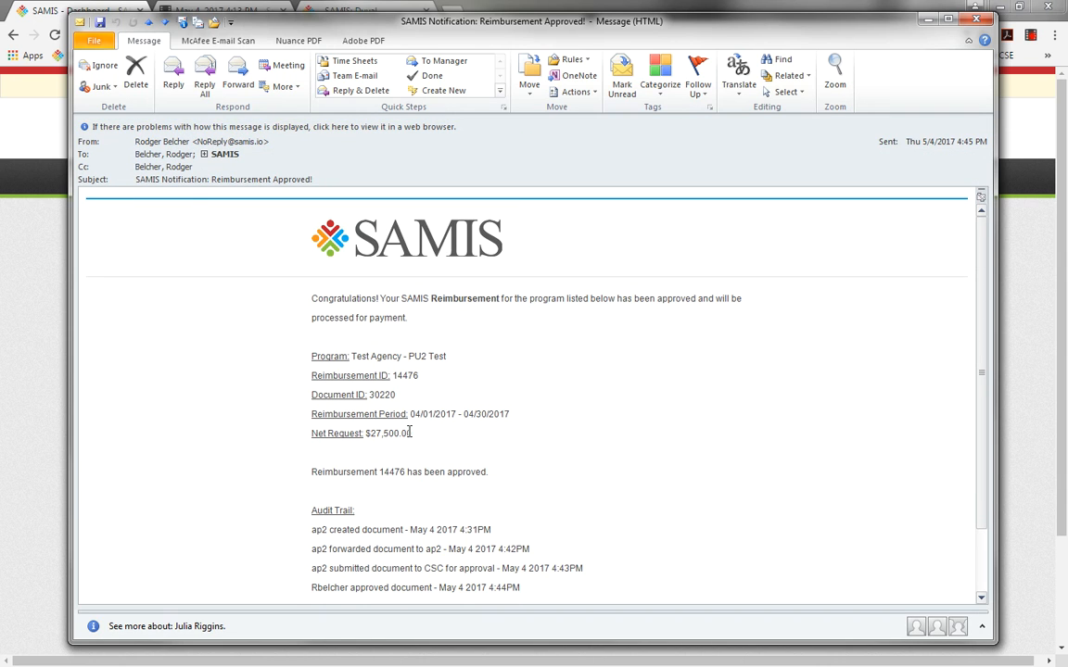
{"action": "left_click_drag", "start_coordinate": [496, 476], "coordinate": [306, 295]}
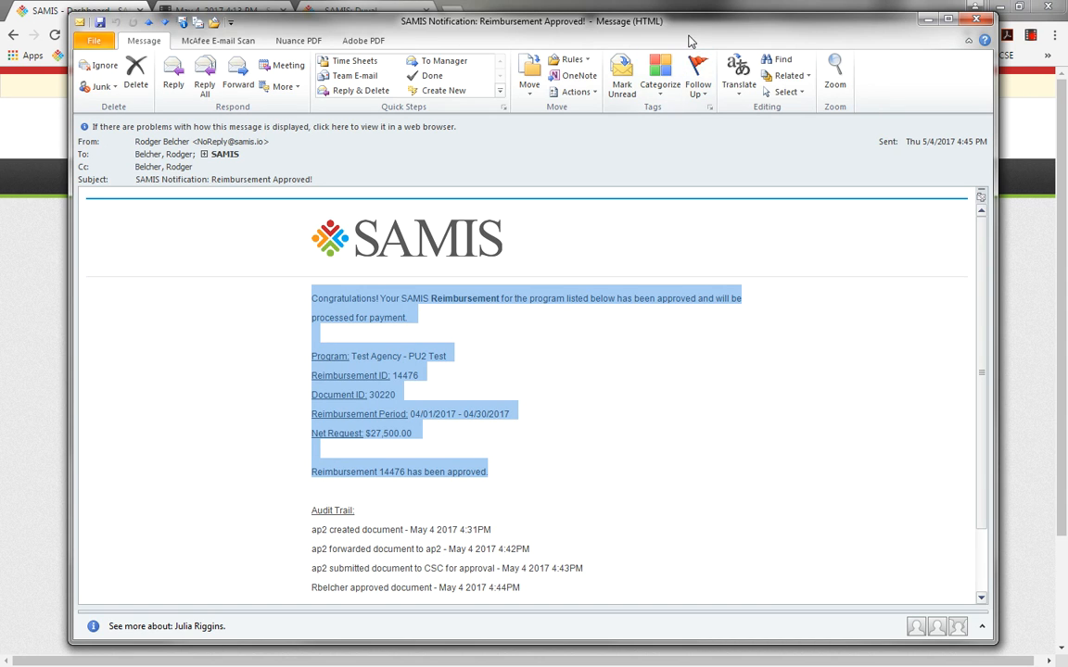
{"action": "left_click_drag", "start_coordinate": [689, 23], "coordinate": [0, 94]}
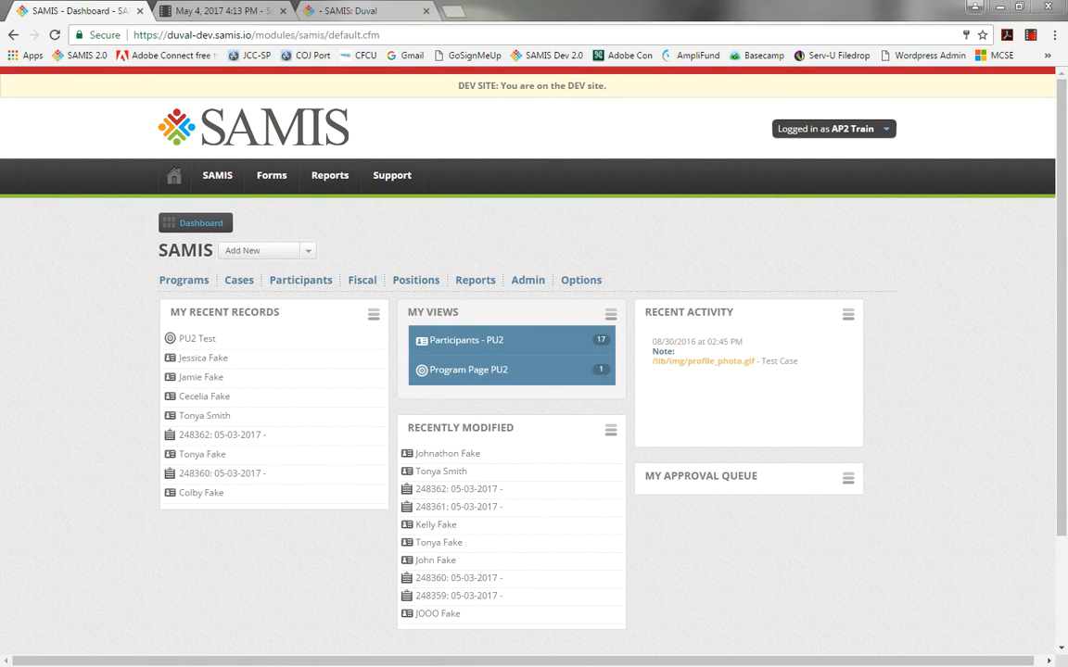
Open the approved PU2 Test reimbursement from Fiscal Documents, review its funders and match data, and return to the dashboard.
{"action": "mouse_move", "coordinate": [373, 282]}
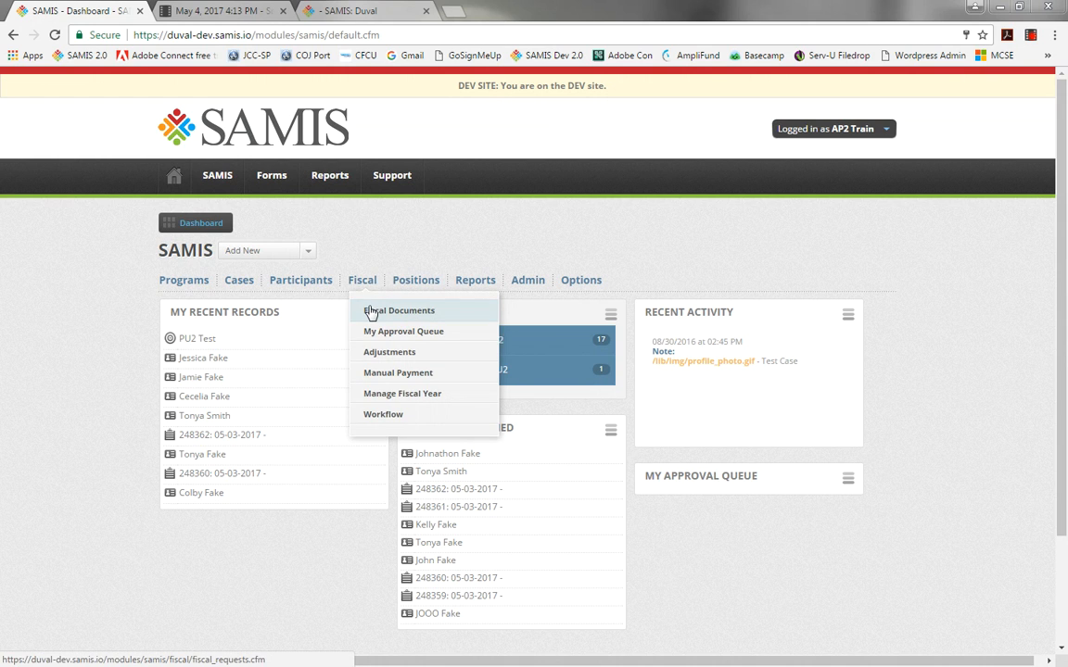
{"action": "left_click", "coordinate": [371, 313]}
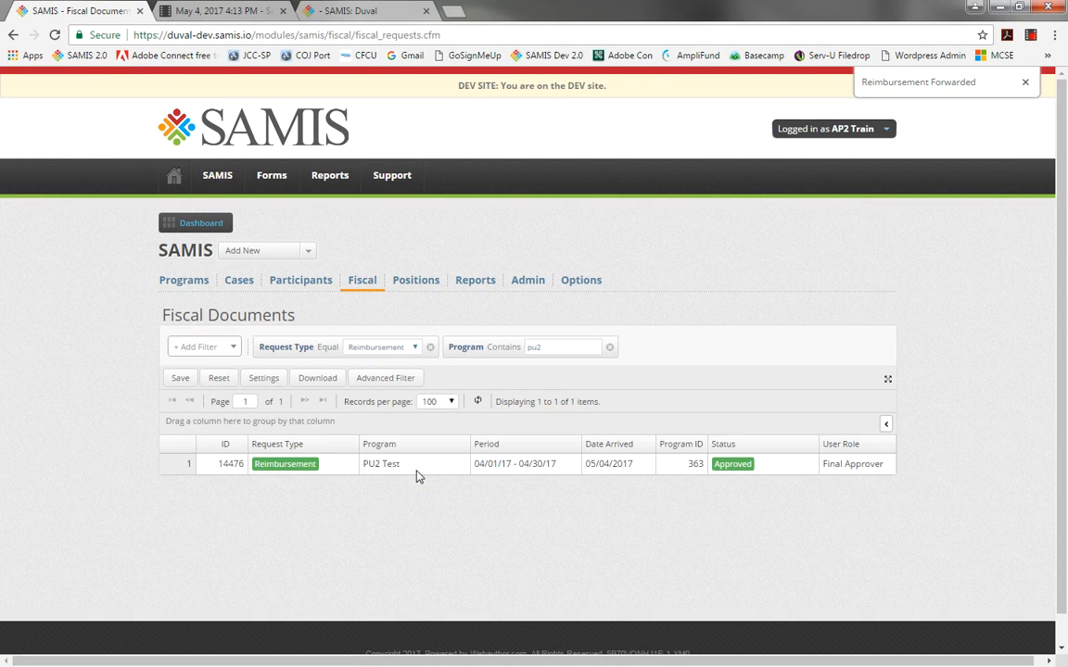
{"action": "double_click", "coordinate": [389, 469]}
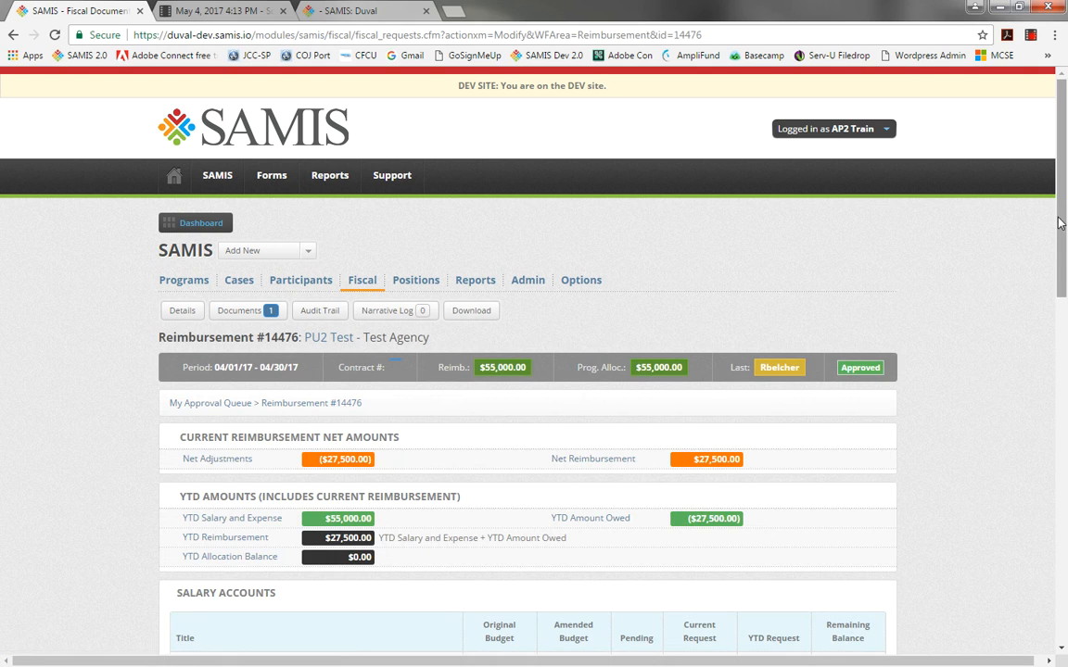
{"action": "left_click_drag", "start_coordinate": [1060, 222], "coordinate": [1064, 575]}
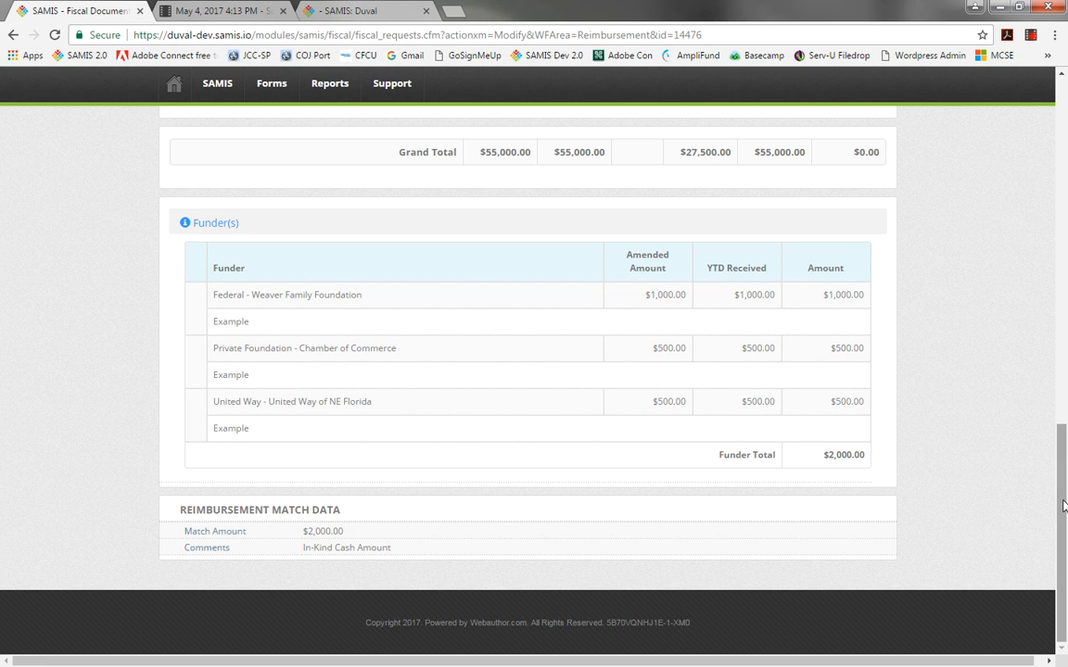
{"action": "left_click_drag", "start_coordinate": [1064, 505], "coordinate": [1056, 148]}
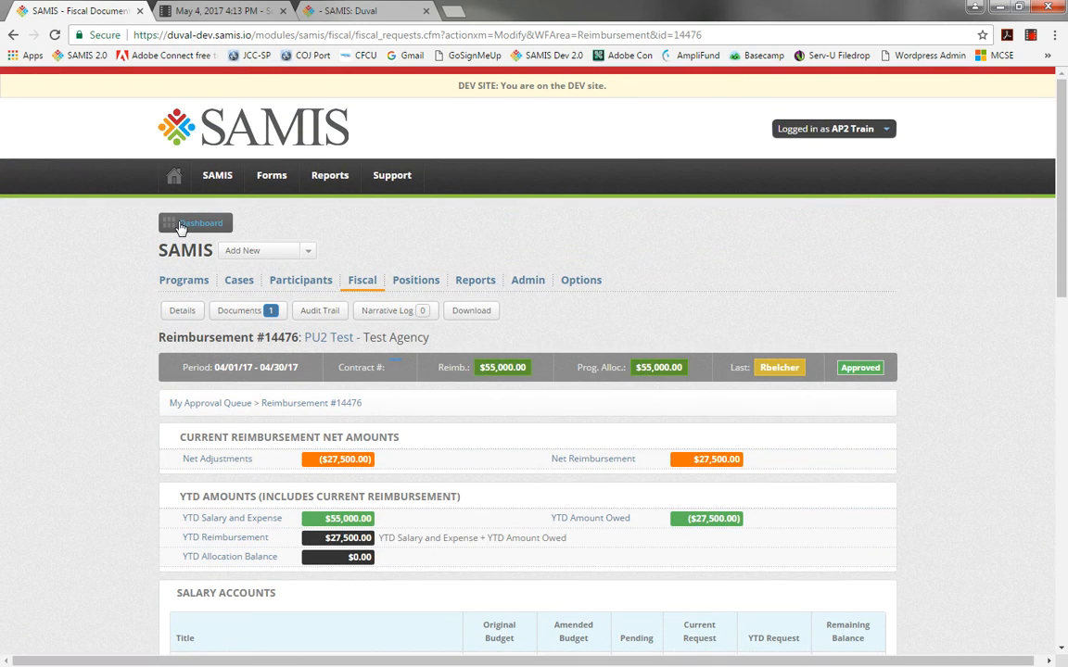
{"action": "left_click", "coordinate": [179, 226]}
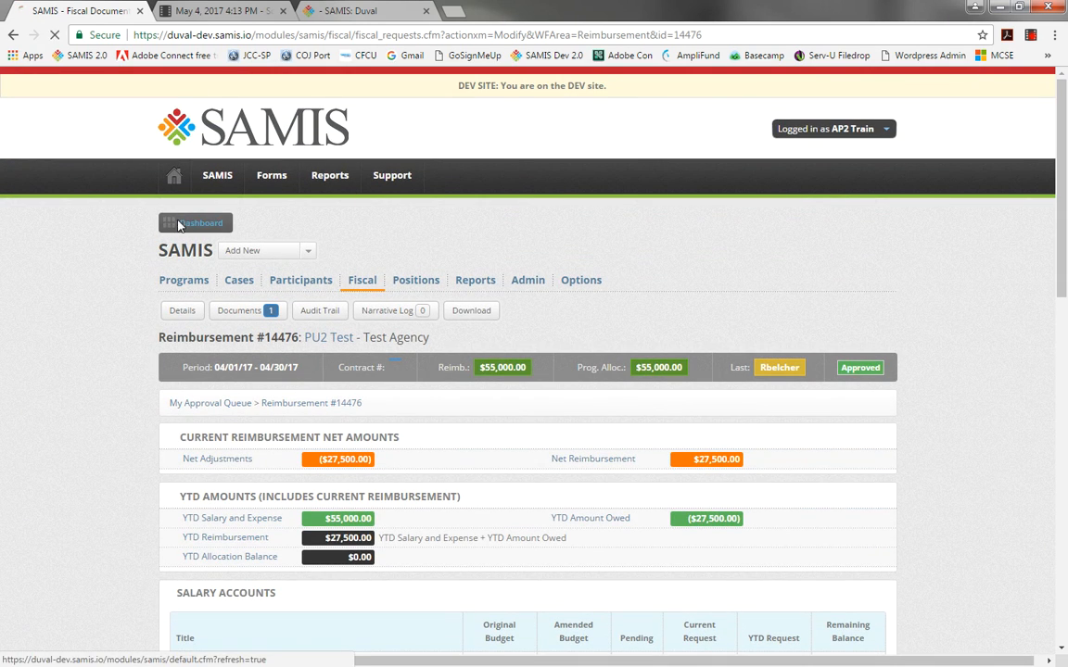